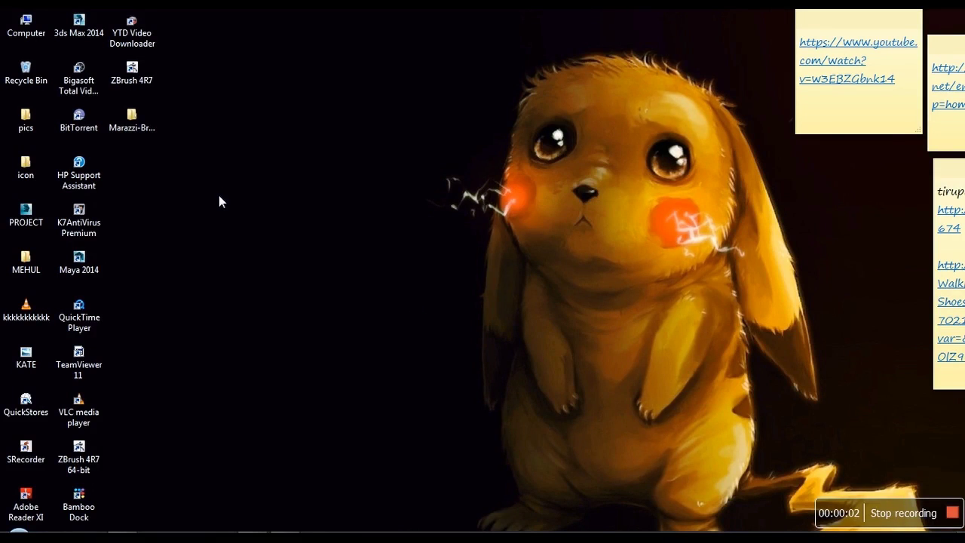
# Switch to the browser showing the Marazzi site and open the Living Room page of the Rooms collections.
pyautogui.click(149, 132)
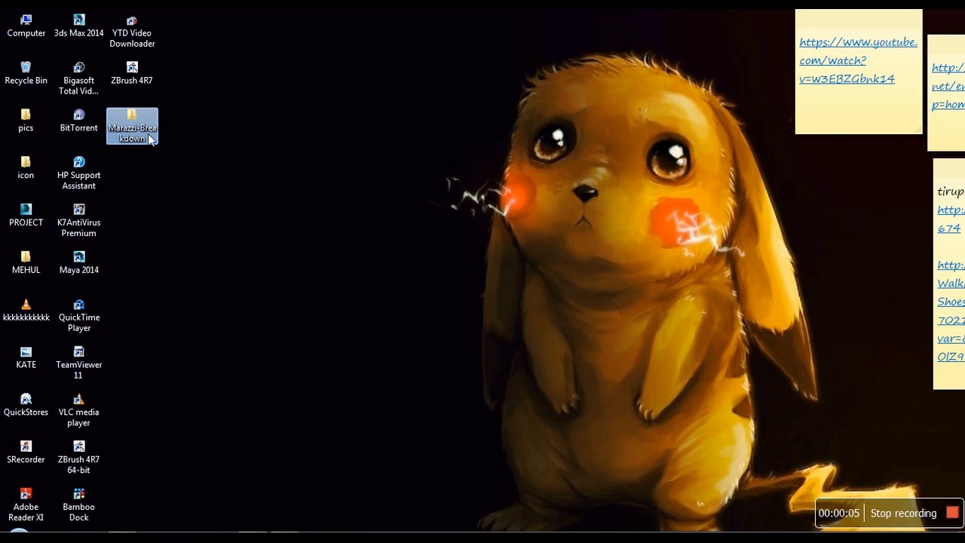
pyautogui.click(286, 539)
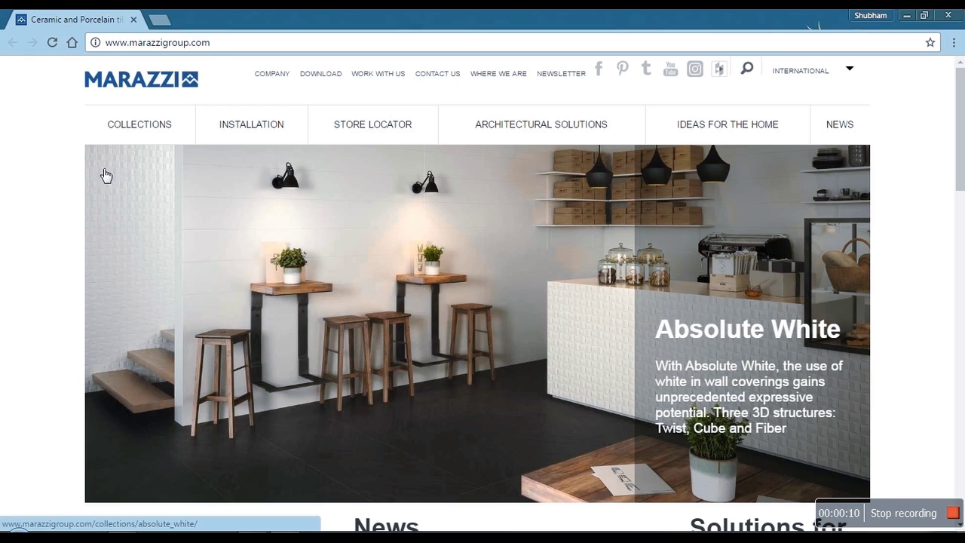
pyautogui.moveTo(129, 123)
pyautogui.click(170, 194)
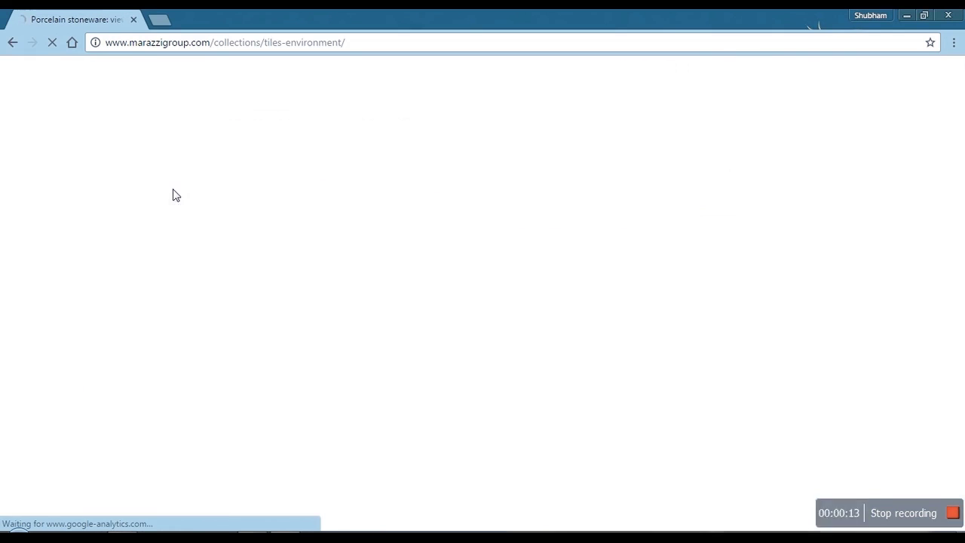
pyautogui.click(458, 451)
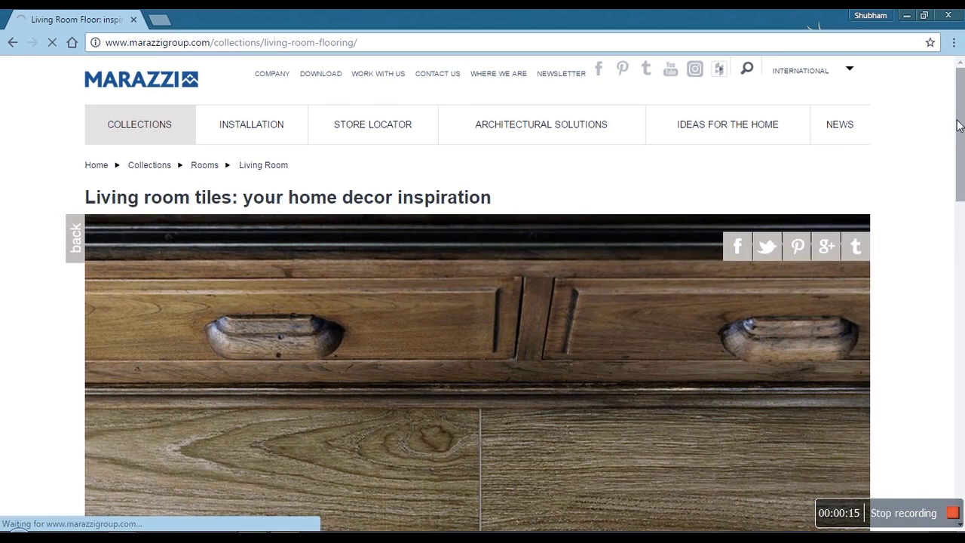
# Browse the living room photo strip and enlarge the Treverkhome interior with the white sofa and round table.
pyautogui.moveTo(959, 97); pyautogui.dragTo(958, 232)
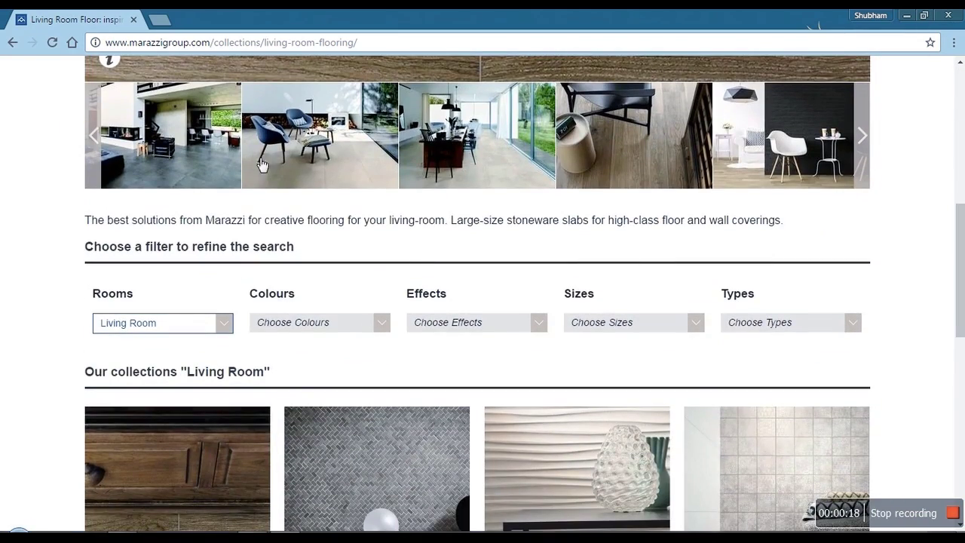
pyautogui.click(860, 130)
pyautogui.click(861, 130)
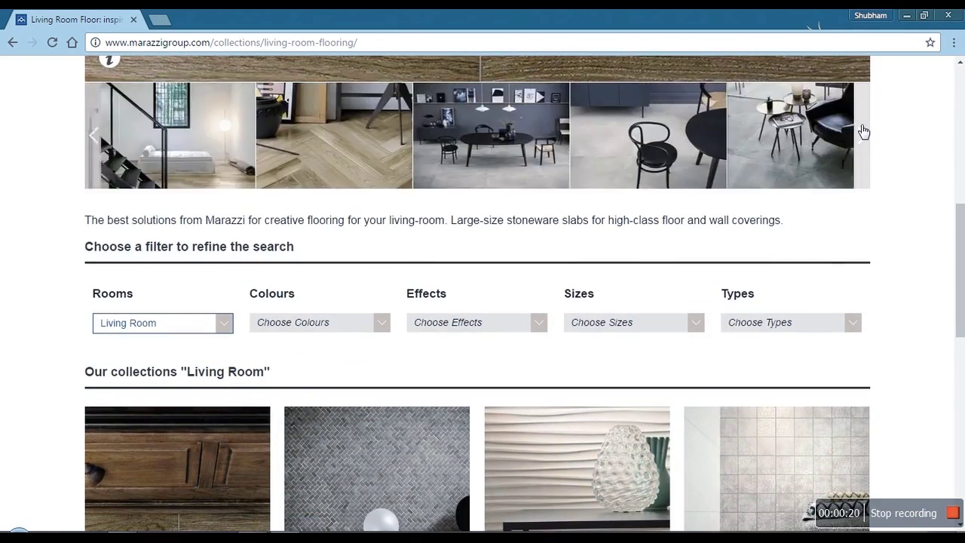
pyautogui.click(862, 130)
pyautogui.click(863, 131)
pyautogui.click(864, 132)
pyautogui.click(864, 132)
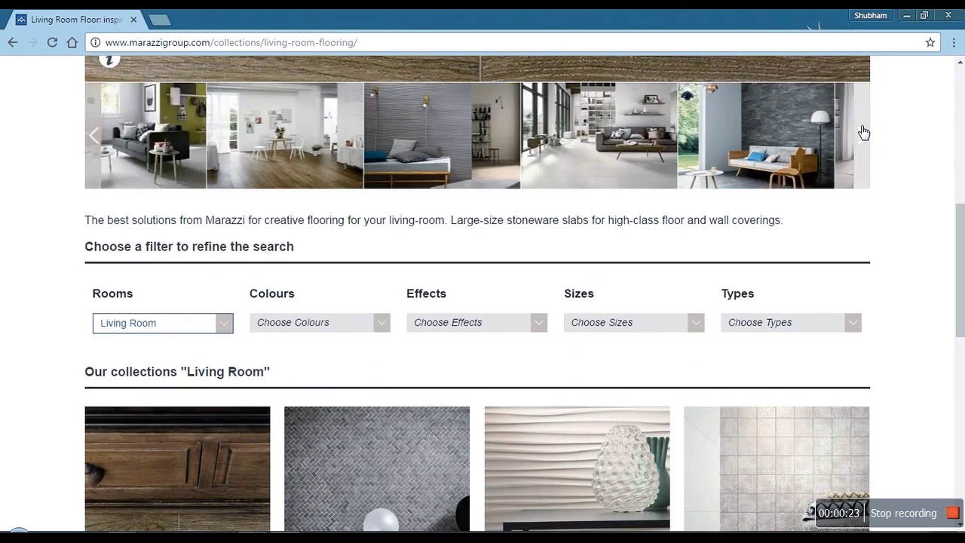
pyautogui.click(864, 132)
pyautogui.click(864, 132)
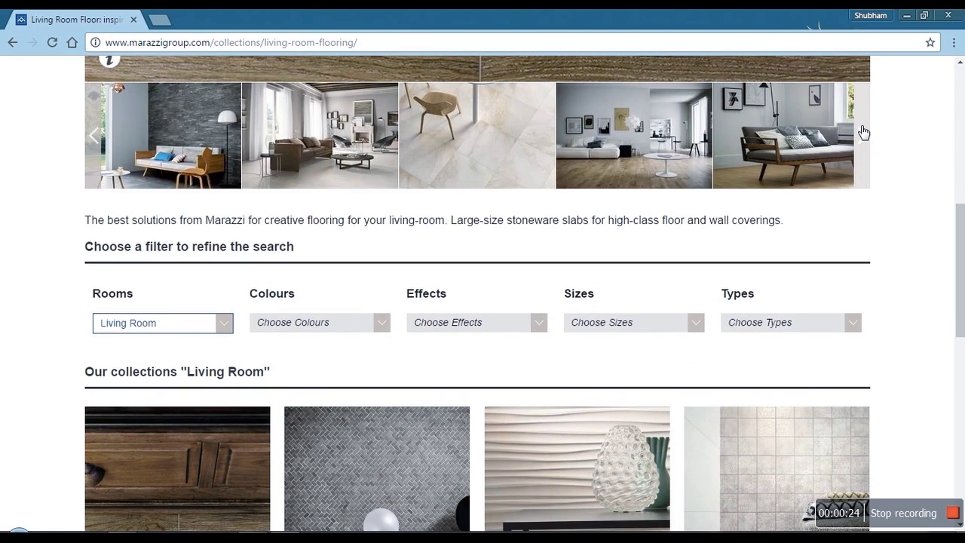
pyautogui.click(639, 142)
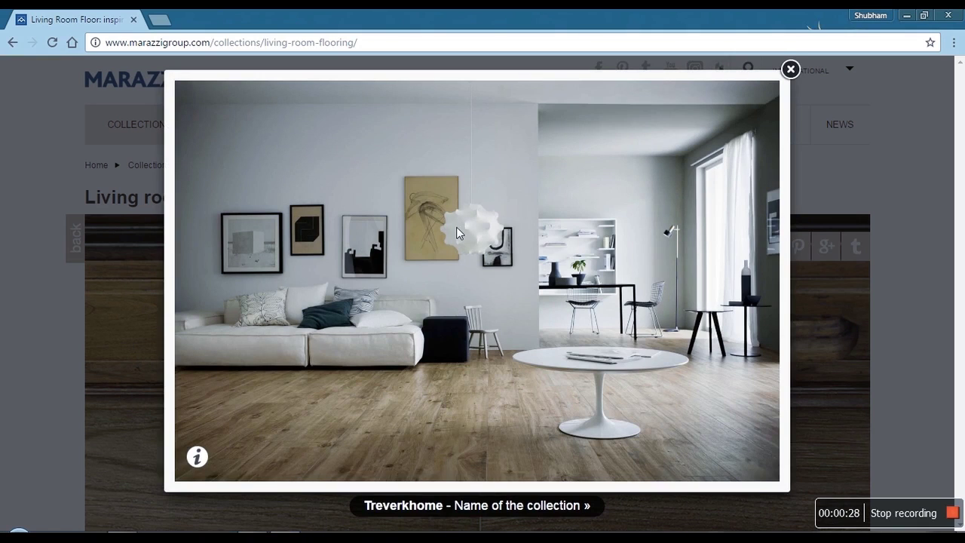
# Switch to the Marazzi-Breakdown folder, view the Marazzi render full-window, and close both it and the enlarged web photo.
pyautogui.click(249, 530)
pyautogui.doubleClick(305, 142)
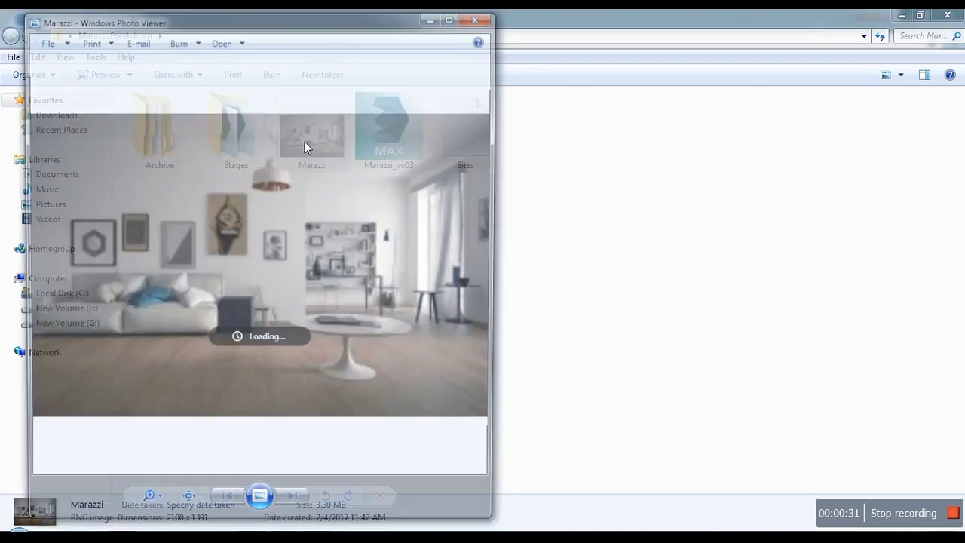
pyautogui.click(450, 20)
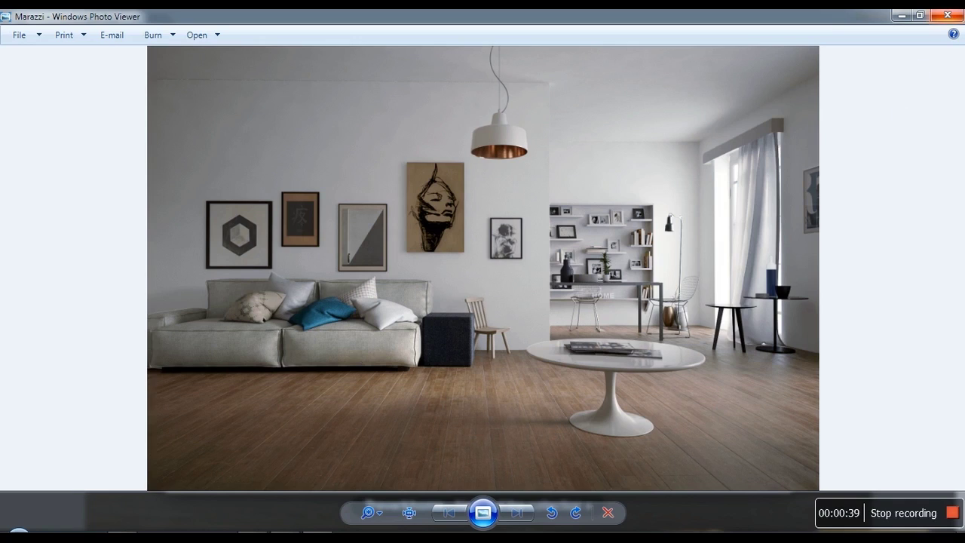
pyautogui.click(949, 15)
pyautogui.click(792, 68)
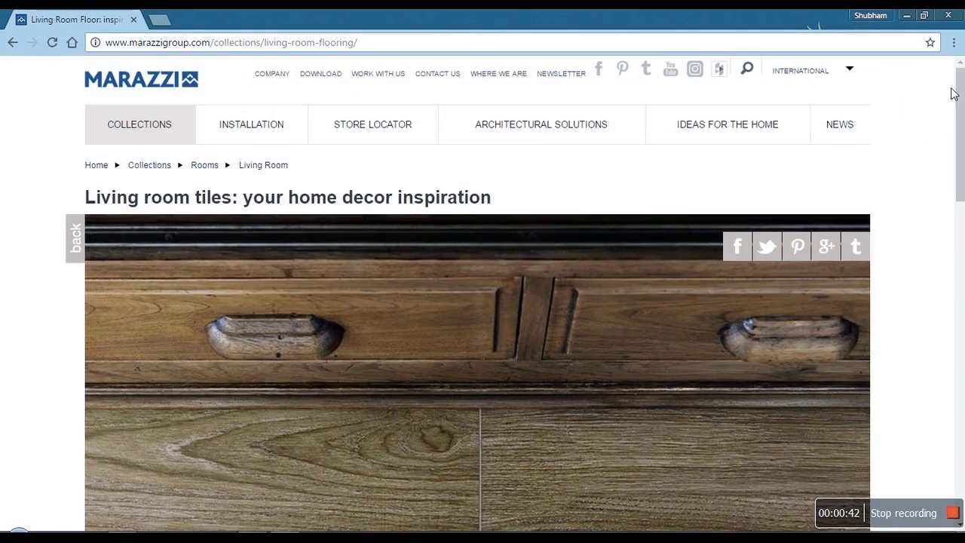
# Look over the Living Room collections and return to the site's Rooms catalogue.
pyautogui.moveTo(960, 94); pyautogui.dragTo(943, 264)
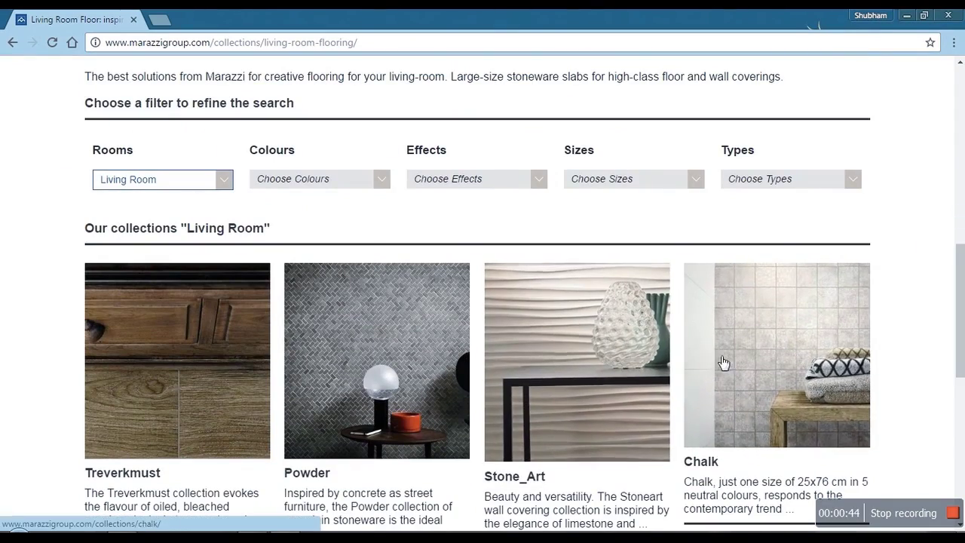
pyautogui.moveTo(960, 302); pyautogui.dragTo(963, 136)
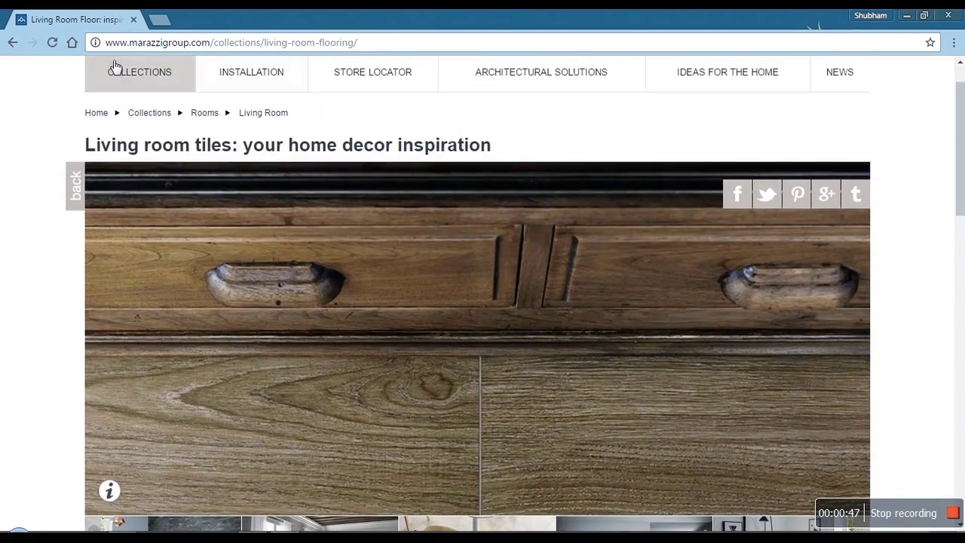
pyautogui.moveTo(116, 65)
pyautogui.click(194, 144)
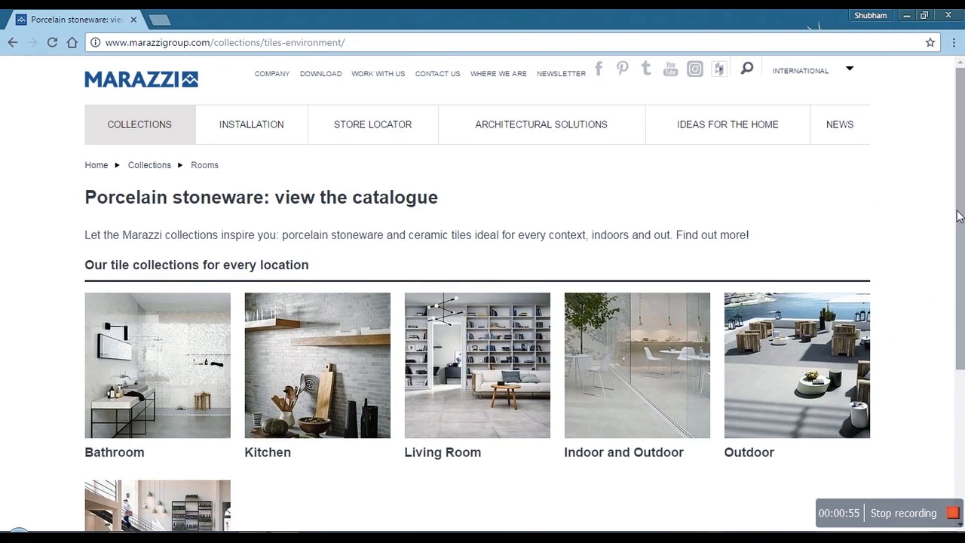
pyautogui.scroll(-1, 950, 256)
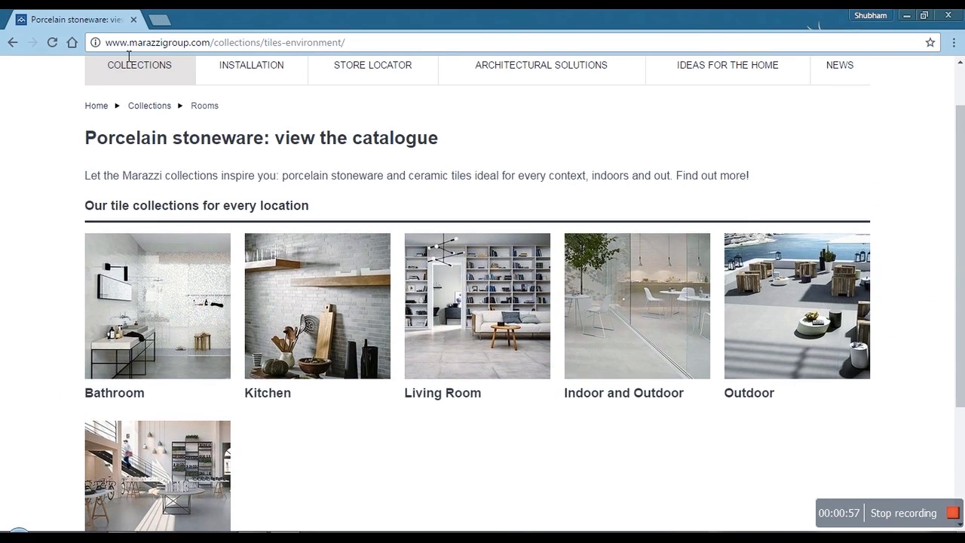
# Load the browser's home page and minimise the browser to return to the desktop.
pyautogui.click(71, 44)
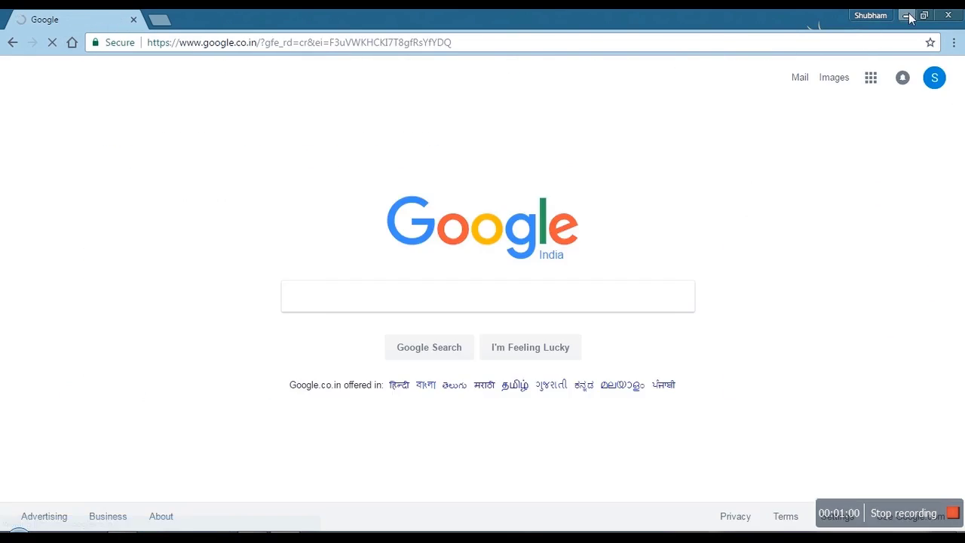
pyautogui.click(906, 15)
pyautogui.click(960, 513)
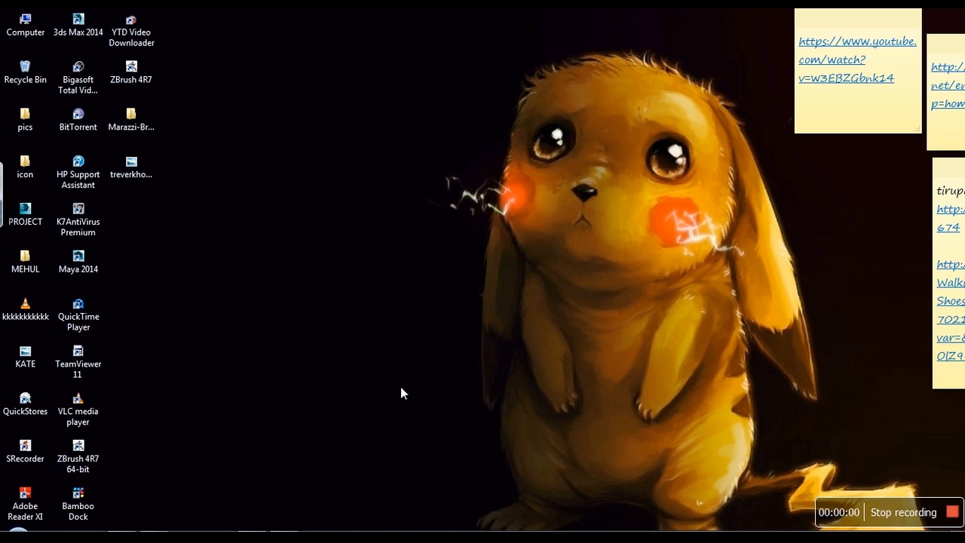
# Switch to 3ds Max, show all four viewports and set the Perspective viewport's visual style to Shaded.
pyautogui.hotkey('alt', 'Tab')
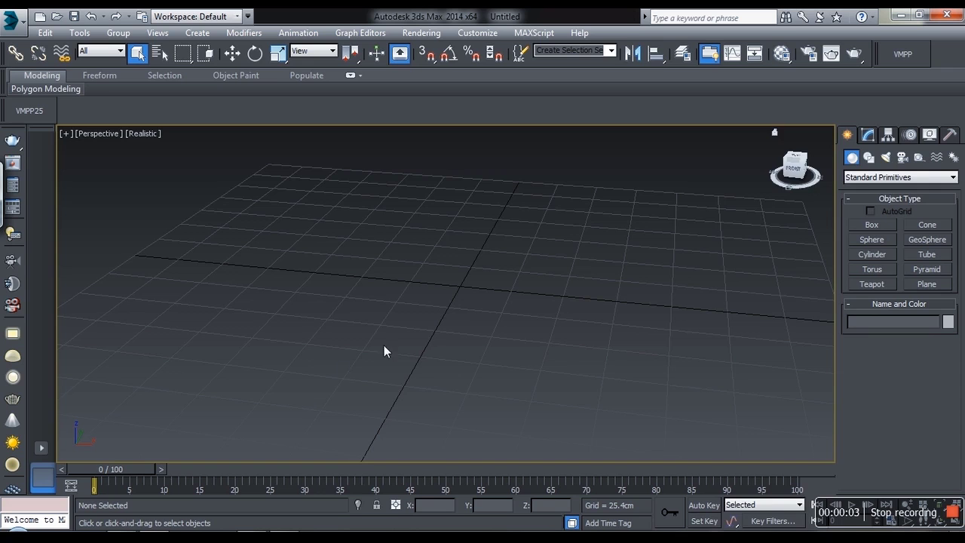
pyautogui.moveTo(384, 345)
pyautogui.mouseDown(button='middle')
pyautogui.moveTo(425, 321)
pyautogui.moveTo(375, 356)
pyautogui.mouseUp(button='middle')
pyautogui.hotkey('alt', 'w')
pyautogui.click(536, 304)
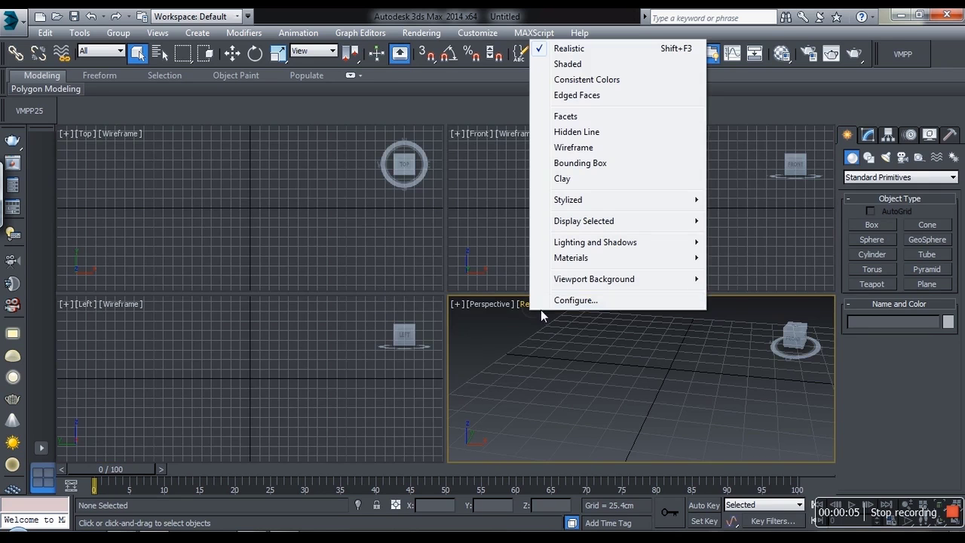
pyautogui.click(572, 65)
pyautogui.keyDown('alt'); pyautogui.moveTo(569, 367); pyautogui.dragTo(617, 385, button='middle'); pyautogui.keyUp('alt')
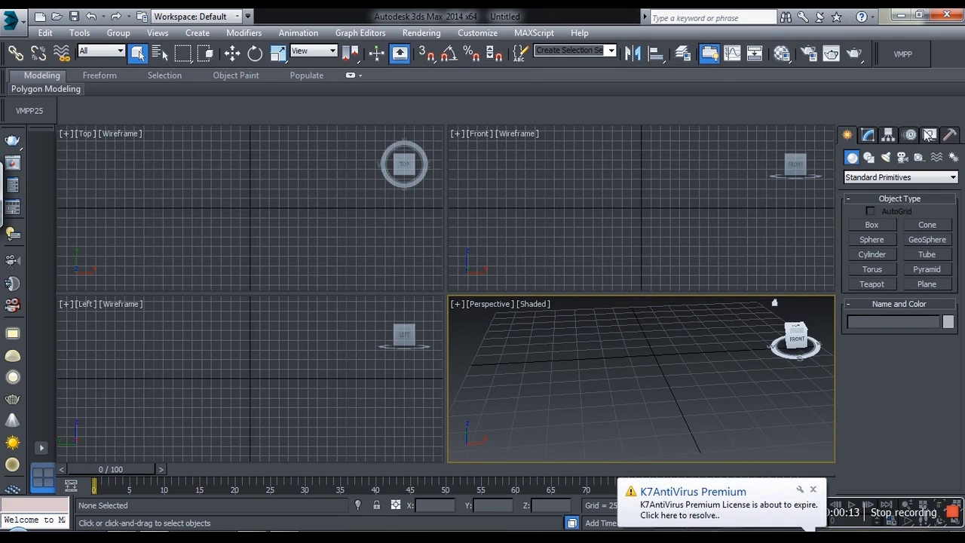
# Display the controls of the Perspective Match utility and deactivate the utility again.
pyautogui.click(949, 134)
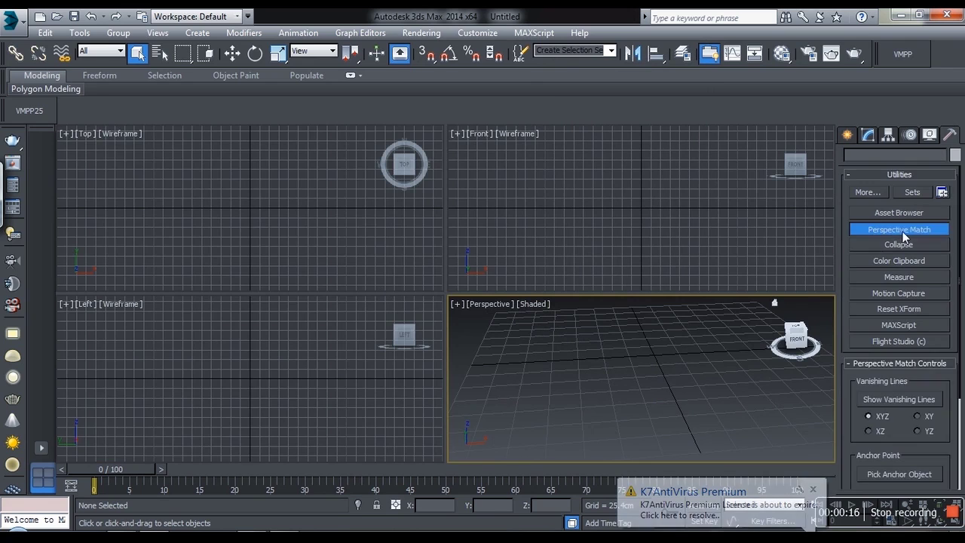
pyautogui.click(885, 230)
pyautogui.keyDown('alt'); pyautogui.moveTo(648, 359); pyautogui.dragTo(618, 341, button='middle'); pyautogui.keyUp('alt')
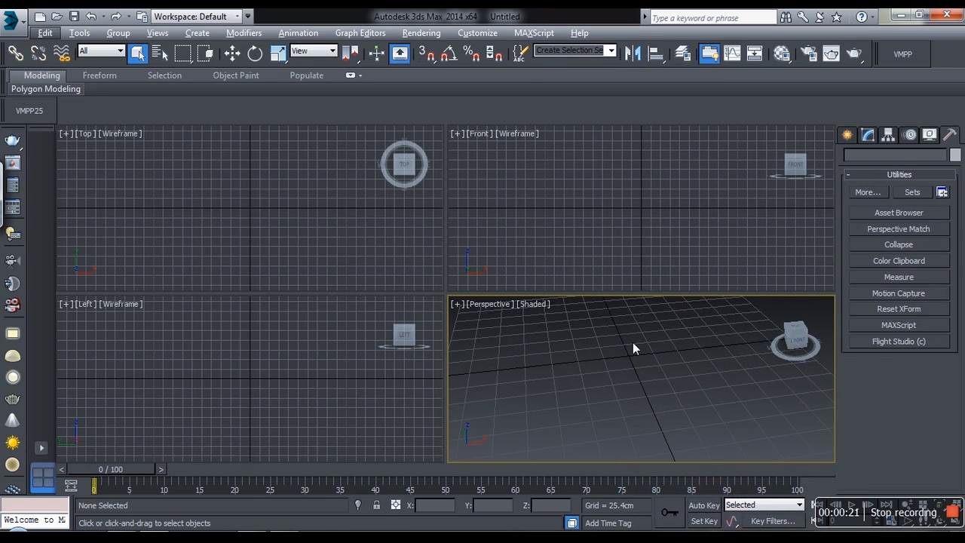
# Use the desktop image treverkhome_47.jpg as the Perspective viewport's background, keeping the Match Rendering Output aspect ratio.
pyautogui.hotkey('alt', 'b')
pyautogui.click(326, 231)
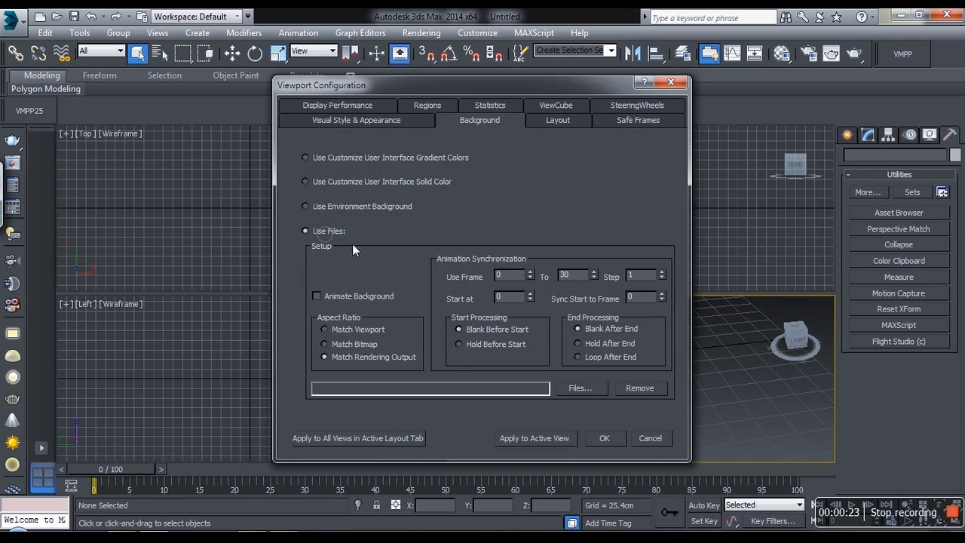
pyautogui.click(587, 388)
pyautogui.click(326, 216)
pyautogui.doubleClick(567, 283)
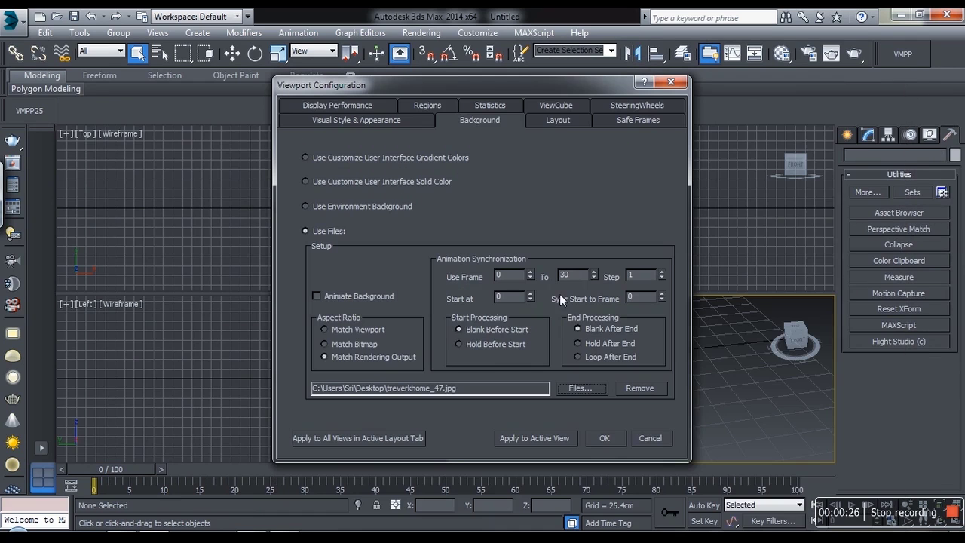
pyautogui.click(604, 437)
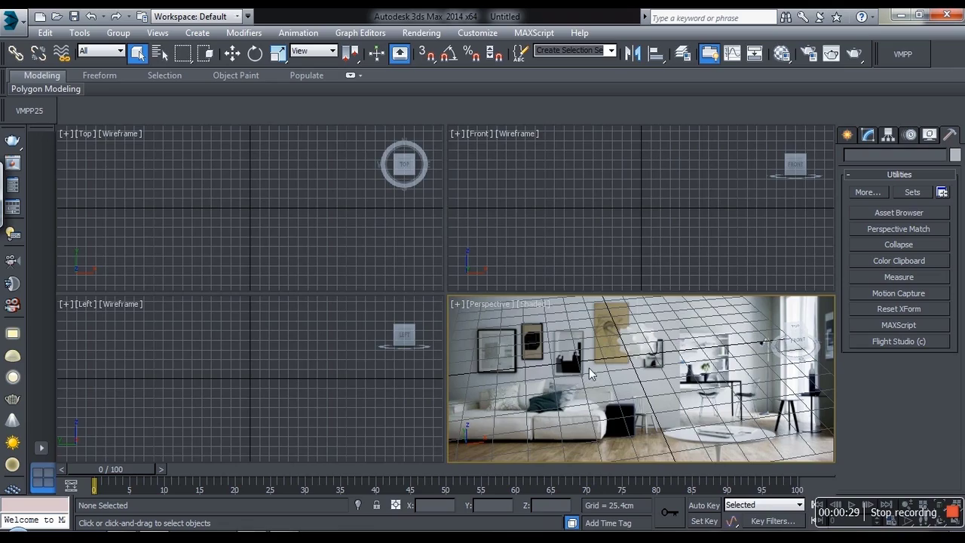
# Maximise the Perspective viewport and orbit the view to lay the grid over the floor of the background photo.
pyautogui.hotkey('alt', 'w')
pyautogui.keyDown('alt'); pyautogui.moveTo(521, 359); pyautogui.dragTo(511, 415, button='middle'); pyautogui.keyUp('alt')
pyautogui.keyDown('alt'); pyautogui.moveTo(511, 341); pyautogui.dragTo(502, 298, button='middle'); pyautogui.keyUp('alt')
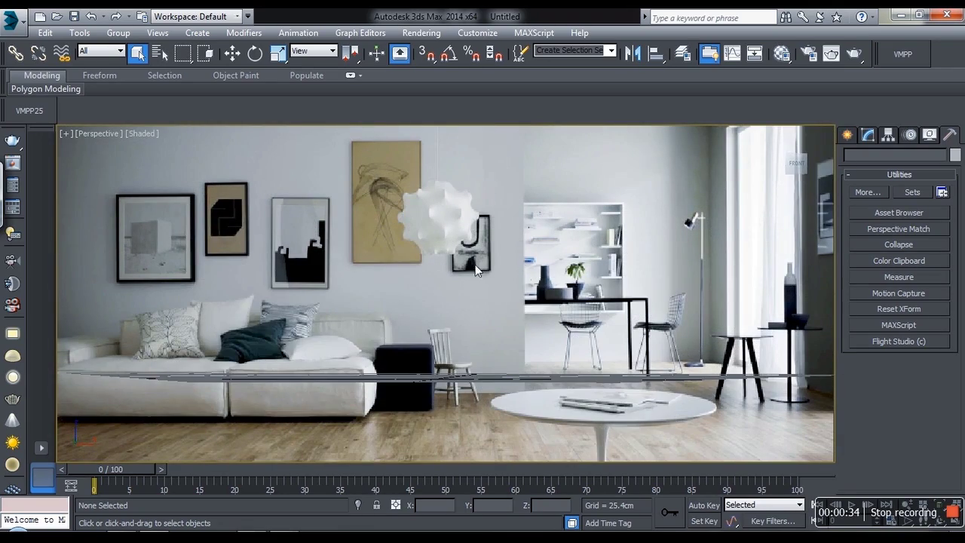
pyautogui.keyDown('alt'); pyautogui.moveTo(475, 265); pyautogui.dragTo(475, 395, button='middle'); pyautogui.keyUp('alt')
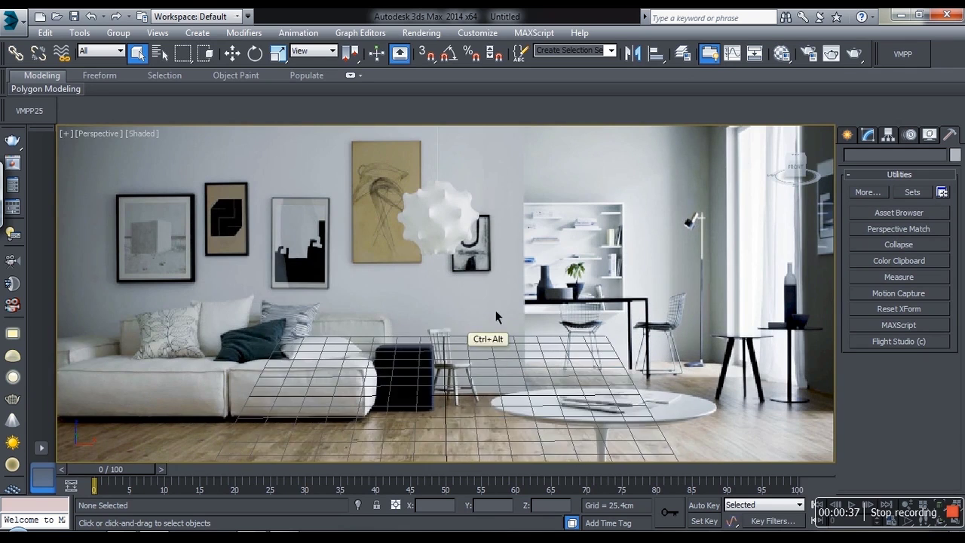
pyautogui.keyDown('alt'); pyautogui.moveTo(495, 310); pyautogui.dragTo(494, 354, button='middle'); pyautogui.keyUp('alt')
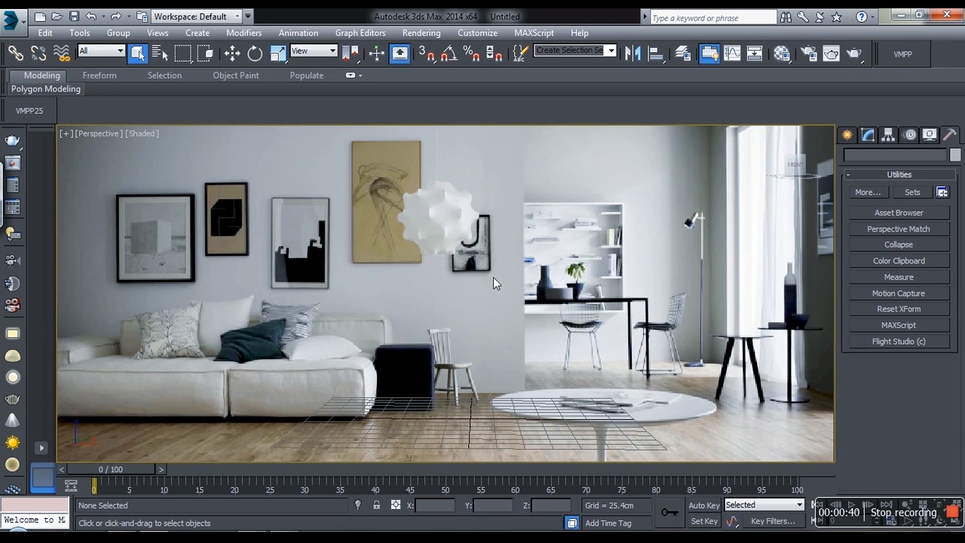
# Open the render settings and check the pixel dimensions of treverkhome_47 in the Desktop folder.
pyautogui.click(808, 52)
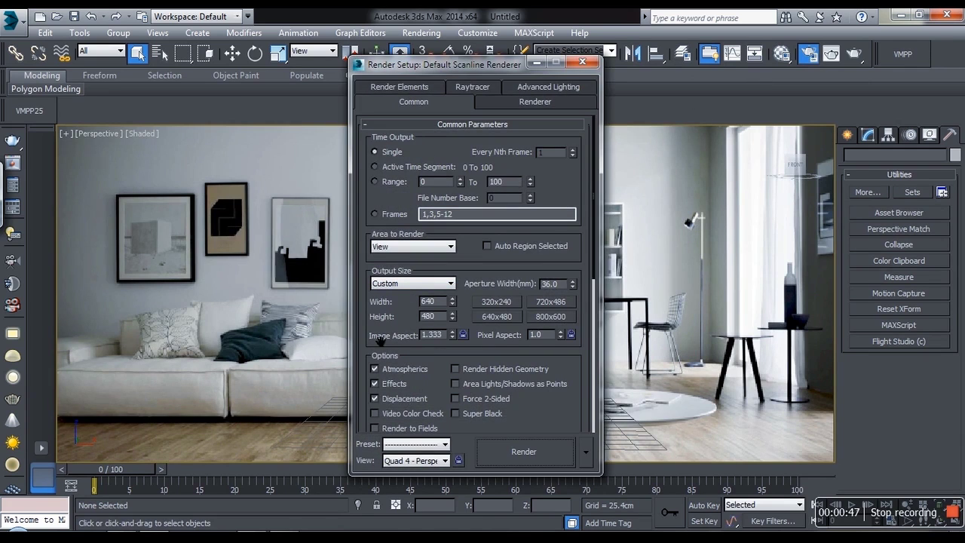
pyautogui.click(262, 536)
pyautogui.click(511, 416)
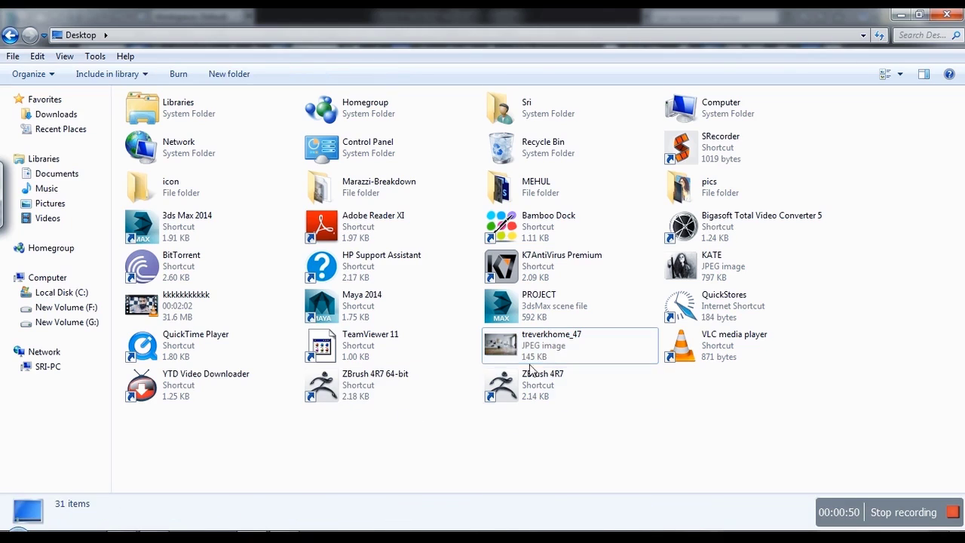
pyautogui.click(530, 361)
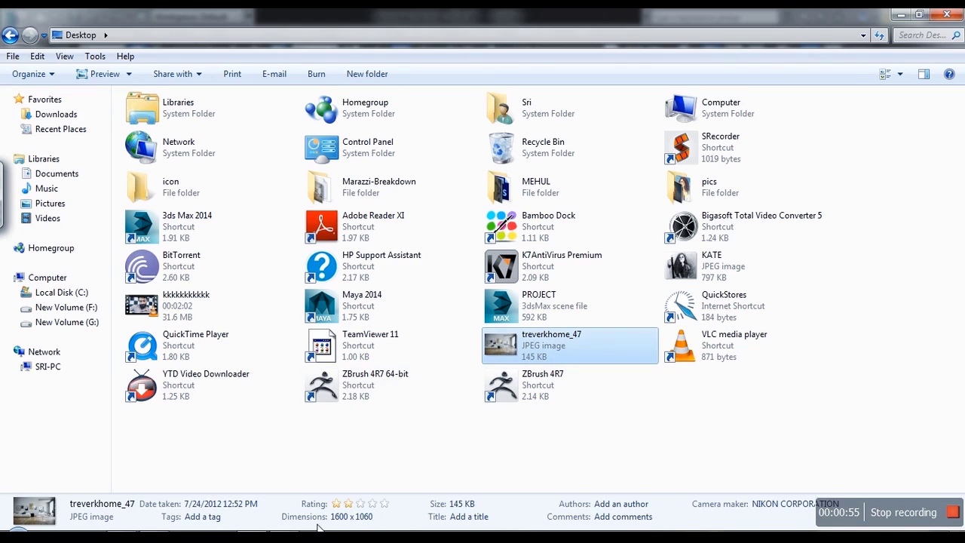
# Set the render output size to 1600 × 1060, lock the image and pixel aspects, and close the render settings.
pyautogui.hotkey('alt', 'Tab')
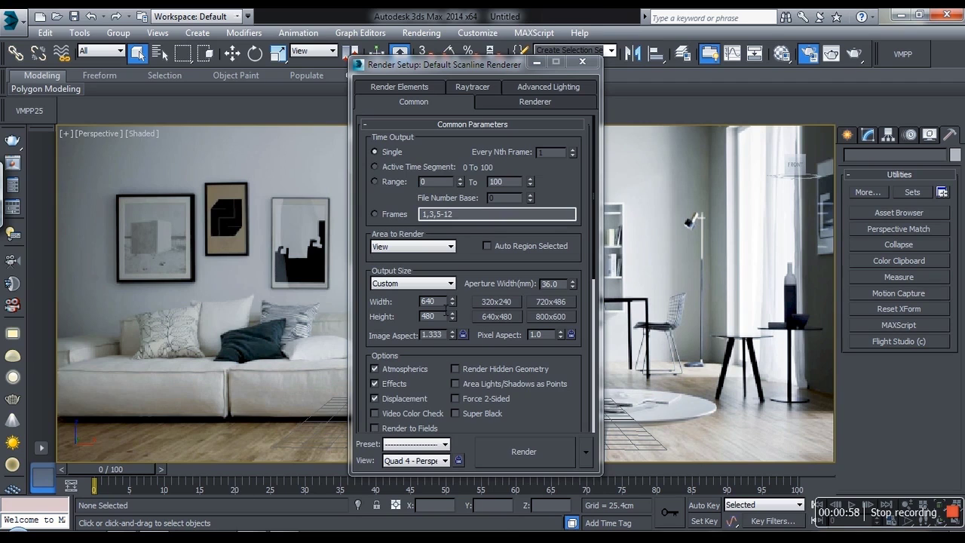
pyautogui.moveTo(440, 303); pyautogui.dragTo(403, 323)
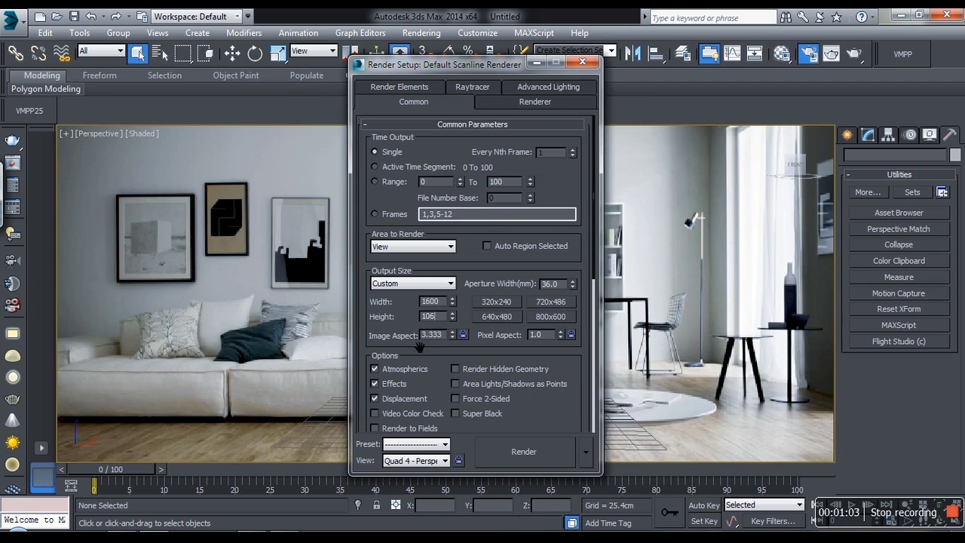
pyautogui.hotkey('alt', 'Tab')
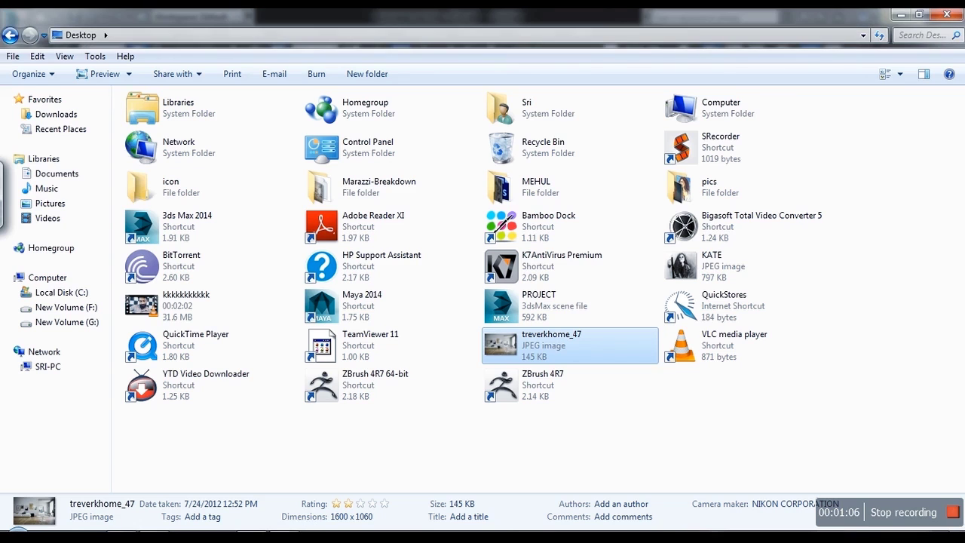
pyautogui.hotkey('alt', 'Tab')
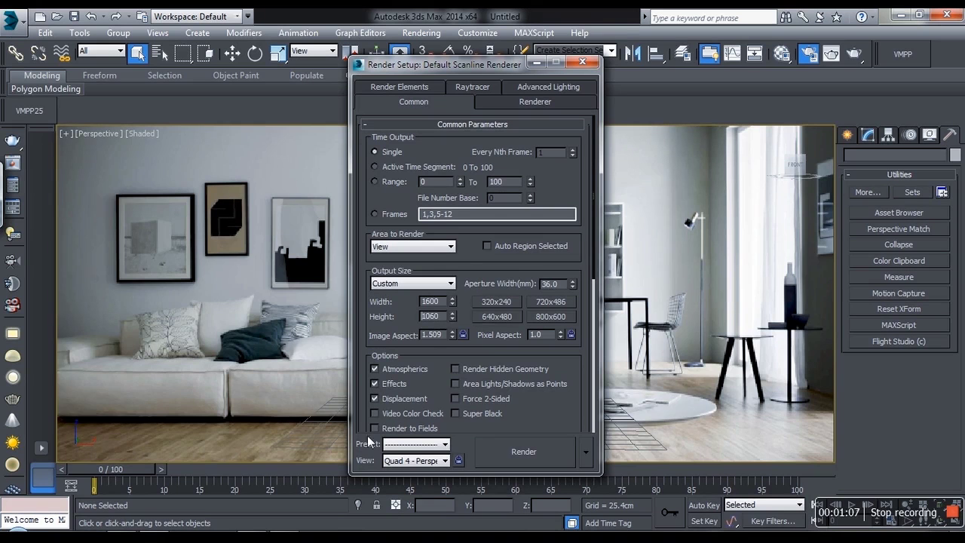
pyautogui.click(463, 335)
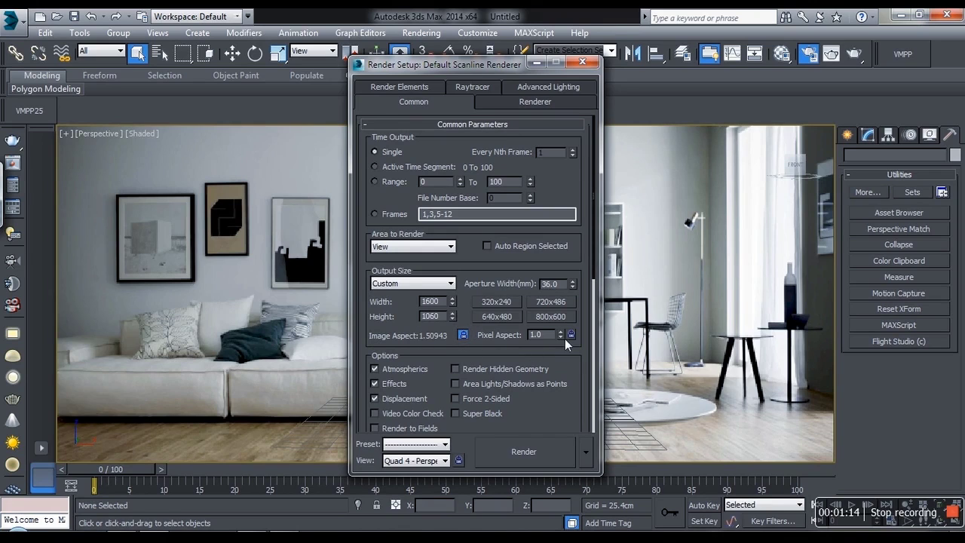
pyautogui.click(571, 335)
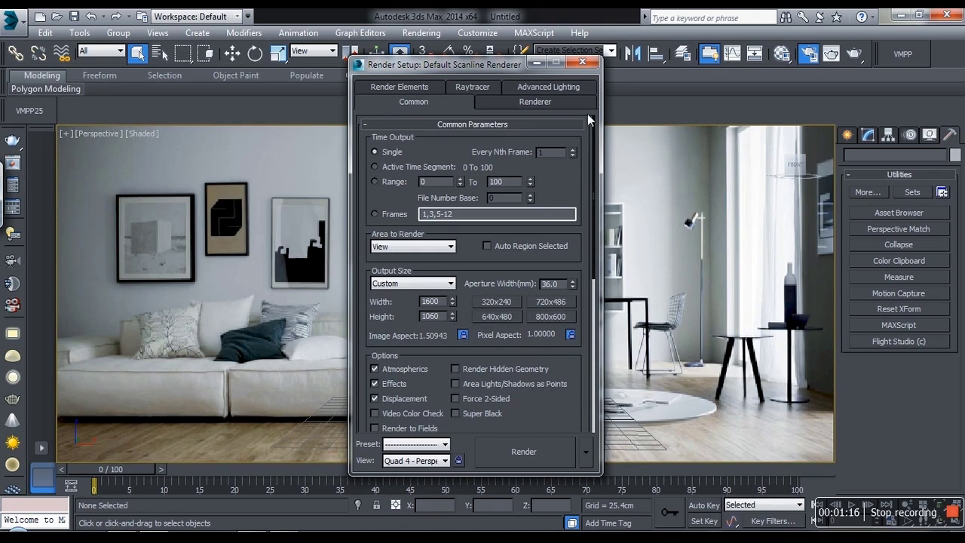
pyautogui.click(582, 61)
# Show the safe frame in the Perspective viewport and keep that viewport maximised.
pyautogui.hotkey('alt', 'w')
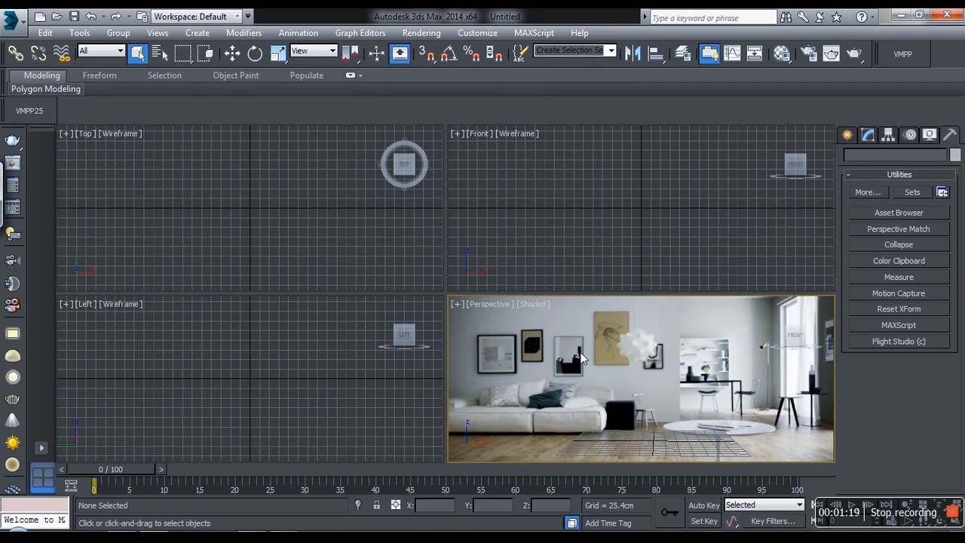
pyautogui.hotkey('shift', 'f')
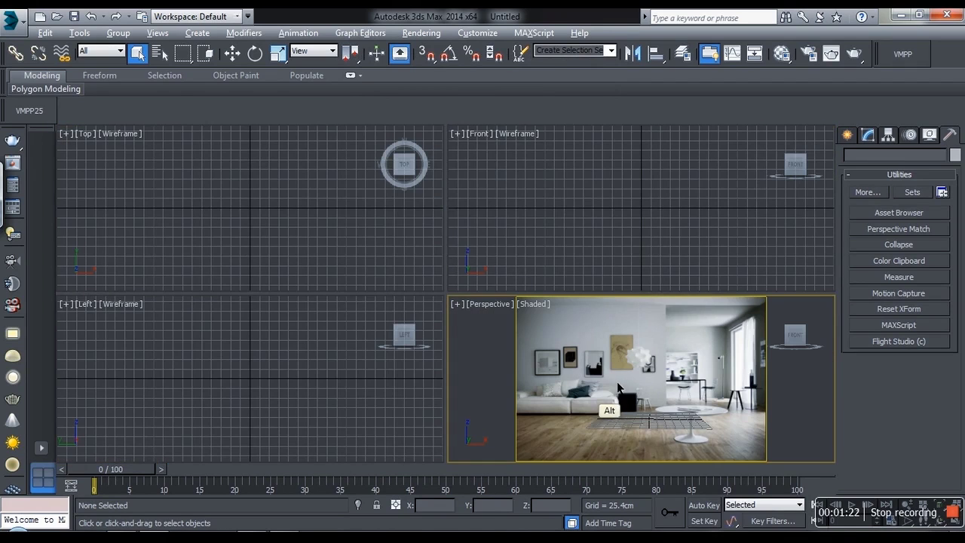
pyautogui.hotkey('alt', 'w')
pyautogui.moveTo(478, 330)
pyautogui.keyDown('alt'); pyautogui.mouseDown(button='middle')
pyautogui.moveTo(469, 354)
pyautogui.moveTo(474, 342)
pyautogui.mouseUp(button='middle'); pyautogui.keyUp('alt')
# Show the Perspective Match vanishing lines and align the upper red line with the edge between the sofa wall and the ceiling.
pyautogui.click(887, 230)
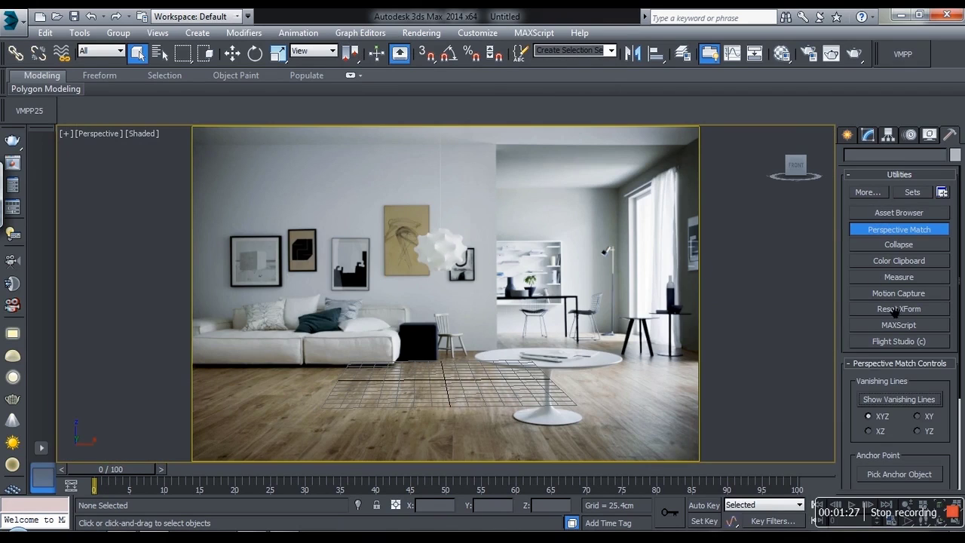
pyautogui.click(890, 400)
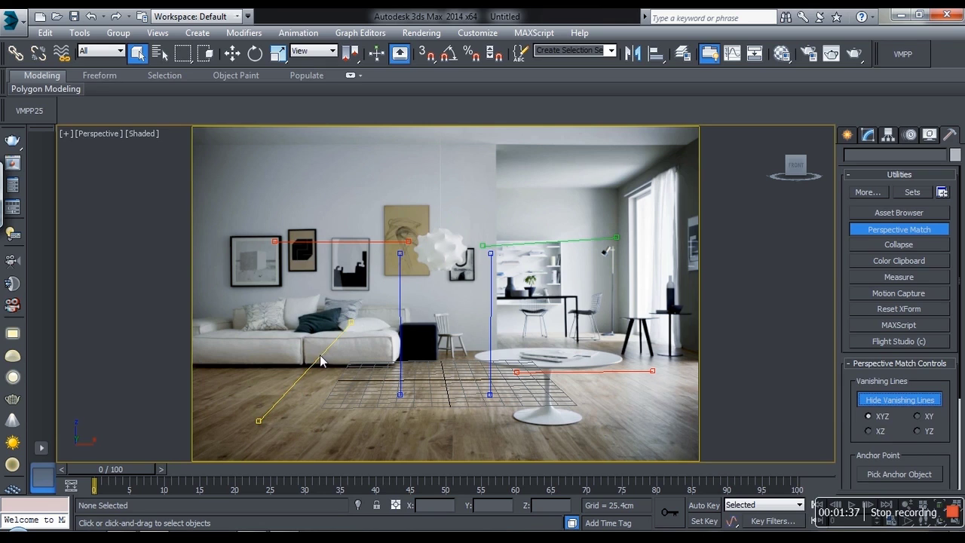
pyautogui.moveTo(320, 355); pyautogui.dragTo(260, 382)
pyautogui.moveTo(567, 371); pyautogui.dragTo(292, 384)
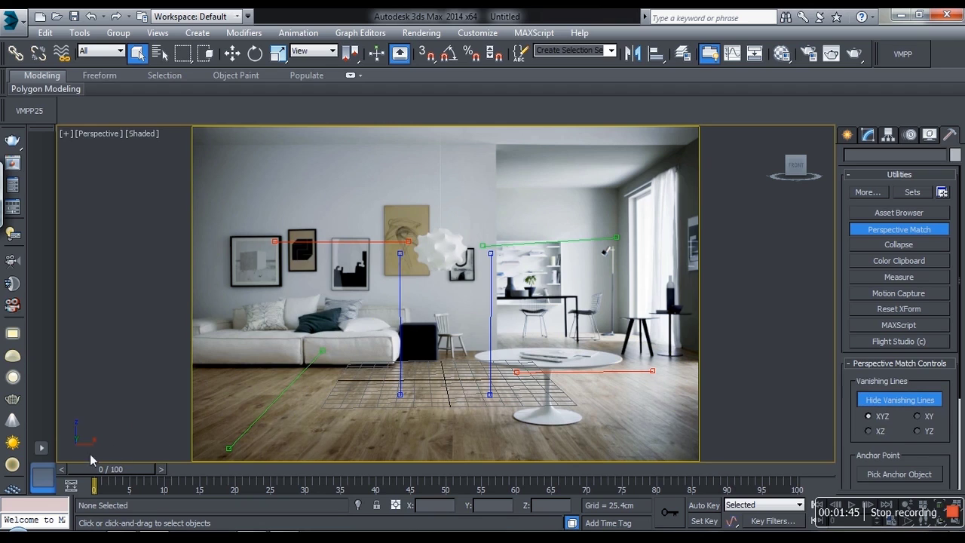
pyautogui.moveTo(329, 244); pyautogui.dragTo(393, 147)
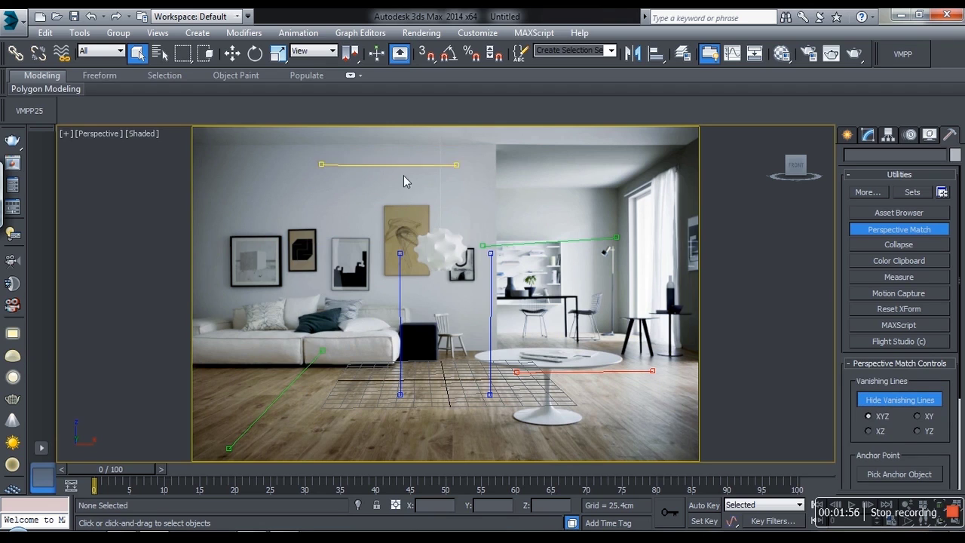
pyautogui.moveTo(409, 209); pyautogui.dragTo(449, 143)
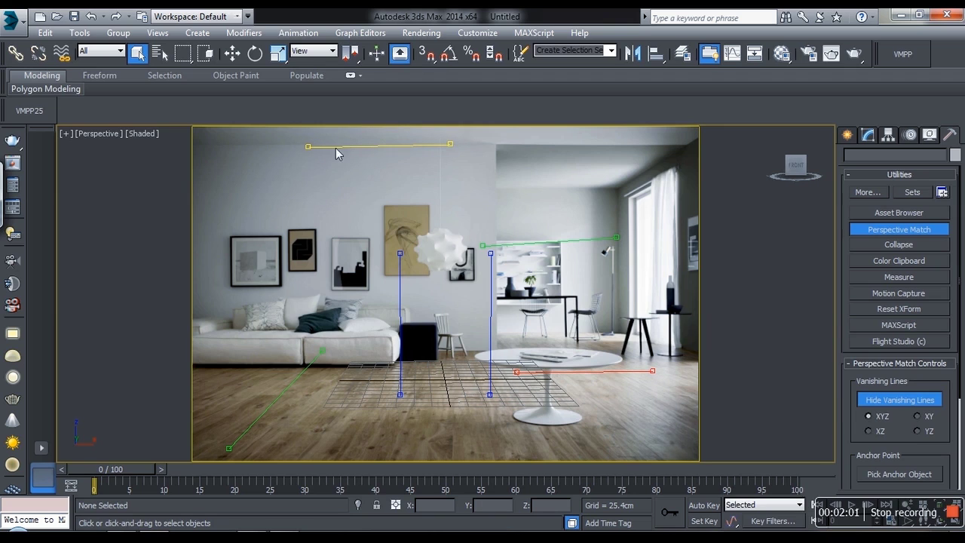
pyautogui.moveTo(311, 146); pyautogui.dragTo(303, 146)
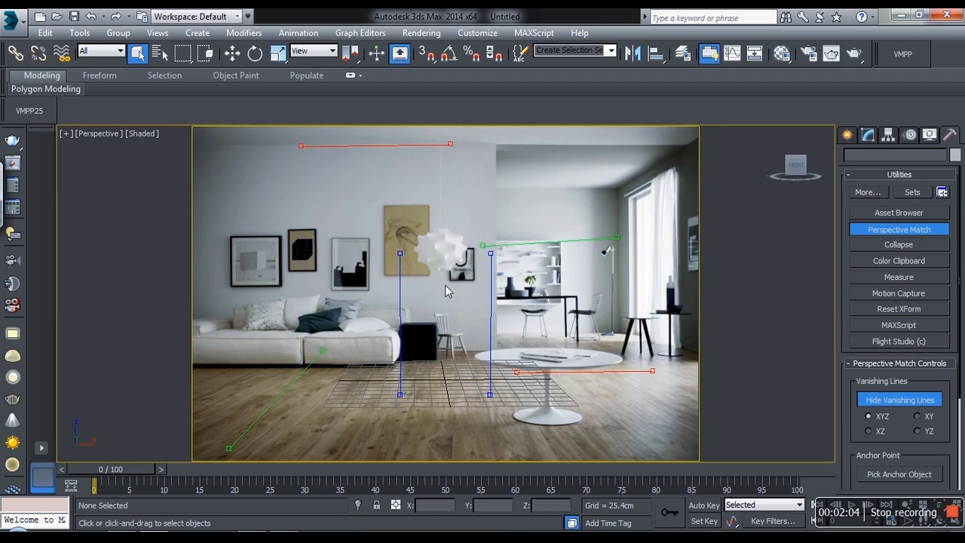
# Align the blue vertical vanishing lines with the wall corner beside the desk area and the left edge of the large picture.
pyautogui.moveTo(428, 379); pyautogui.dragTo(477, 354, button='middle')
pyautogui.moveTo(491, 329); pyautogui.dragTo(491, 242)
pyautogui.moveTo(491, 308); pyautogui.dragTo(496, 312)
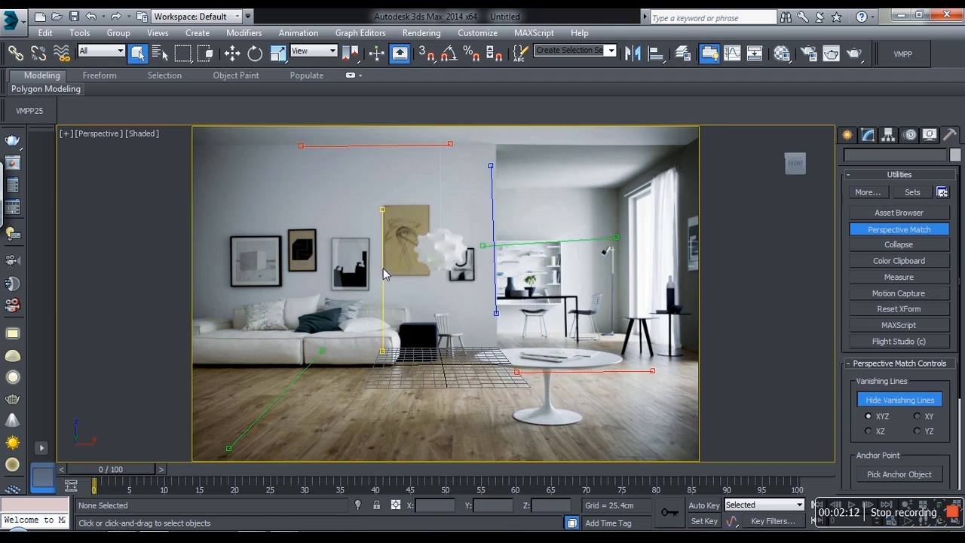
# Place the green vanishing lines along the right wall's base and the sofa's left arm, and the lower red line along the sofa's base.
pyautogui.moveTo(301, 377); pyautogui.dragTo(639, 336)
pyautogui.moveTo(739, 375); pyautogui.dragTo(743, 366)
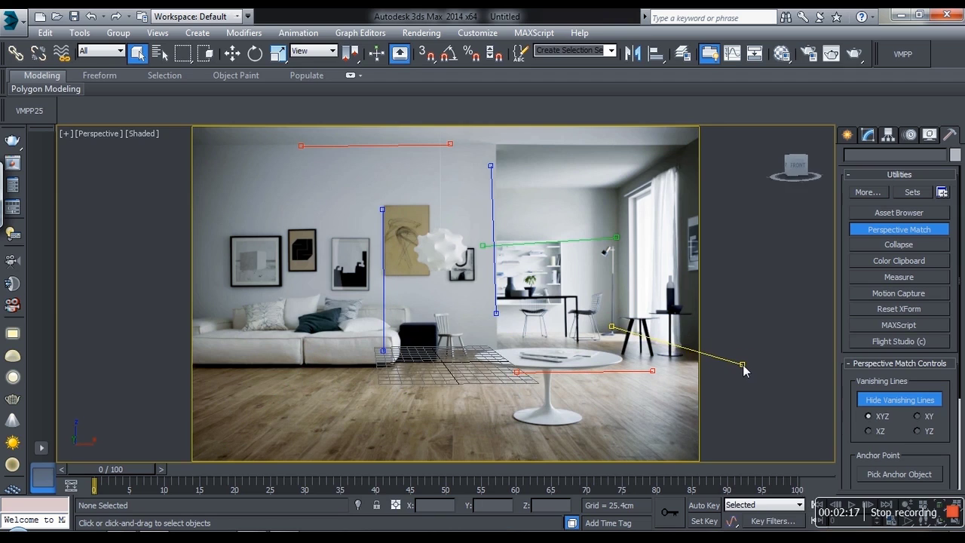
pyautogui.moveTo(592, 377); pyautogui.dragTo(322, 365)
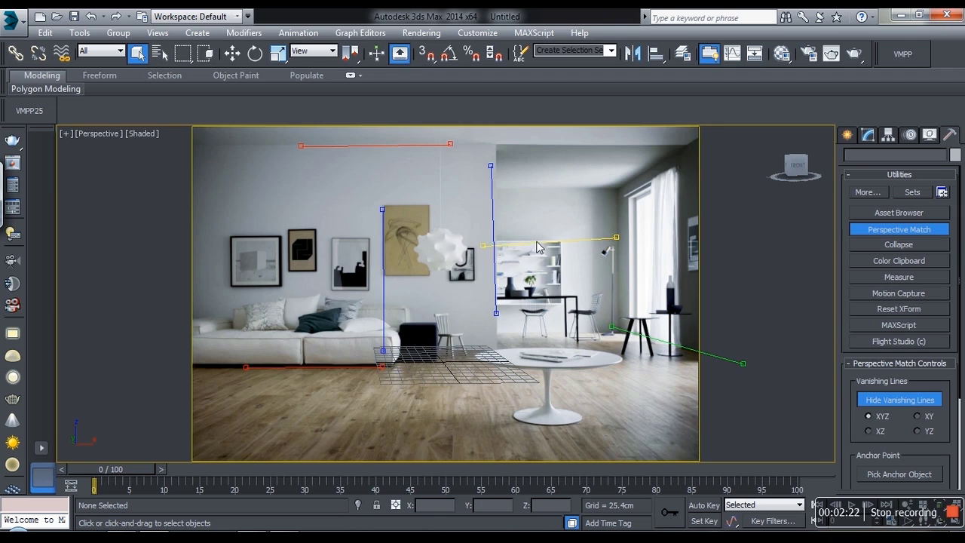
pyautogui.moveTo(540, 244); pyautogui.dragTo(186, 352)
pyautogui.moveTo(114, 385); pyautogui.dragTo(200, 330)
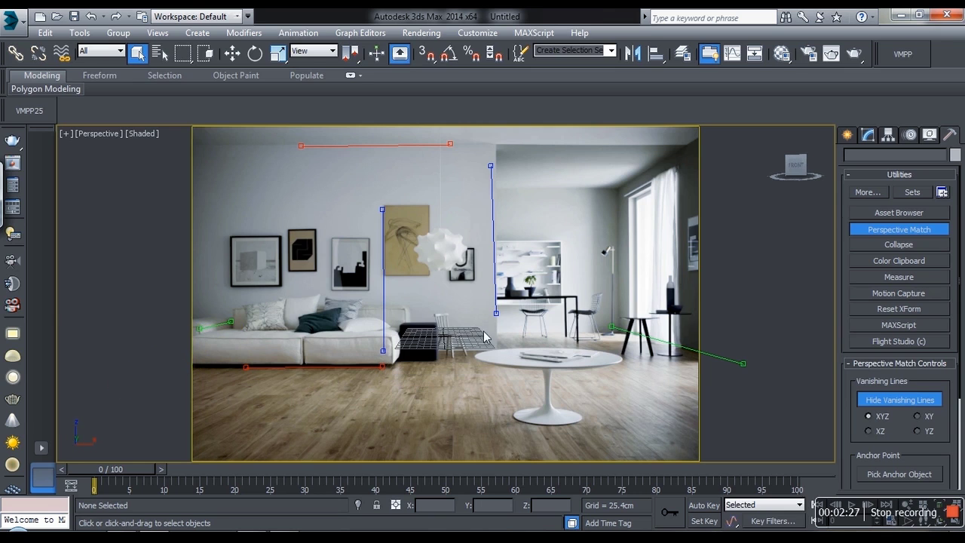
# Shift the grid over the photo's floor, create a camera from the matched view and restore the four-viewport layout.
pyautogui.moveTo(484, 334); pyautogui.dragTo(525, 305, button='middle')
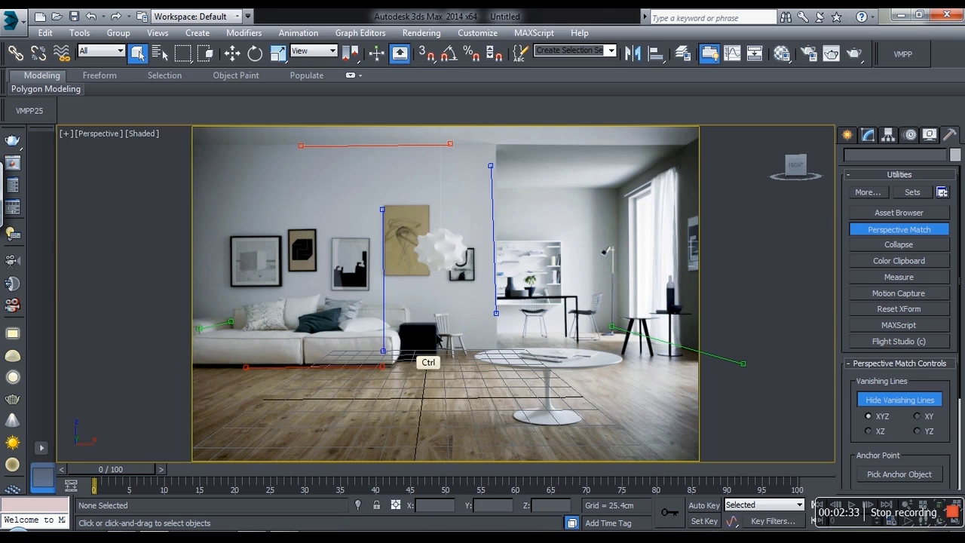
pyautogui.hotkey('ctrl', 'c')
pyautogui.hotkey('alt', 'w')
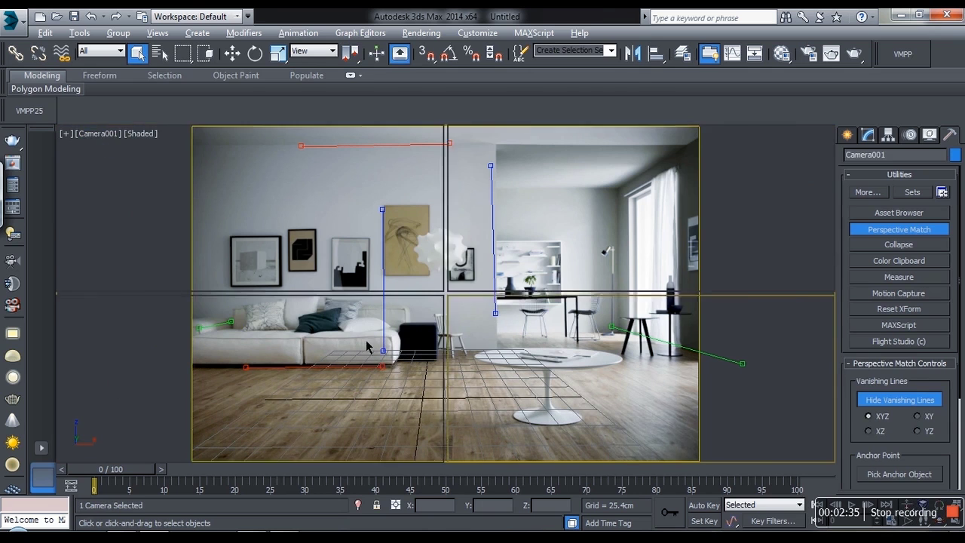
# Change the Left viewport to a Perspective view and orbit it to show the whole camera and its cone.
pyautogui.middleClick(356, 387)
pyautogui.press('p')
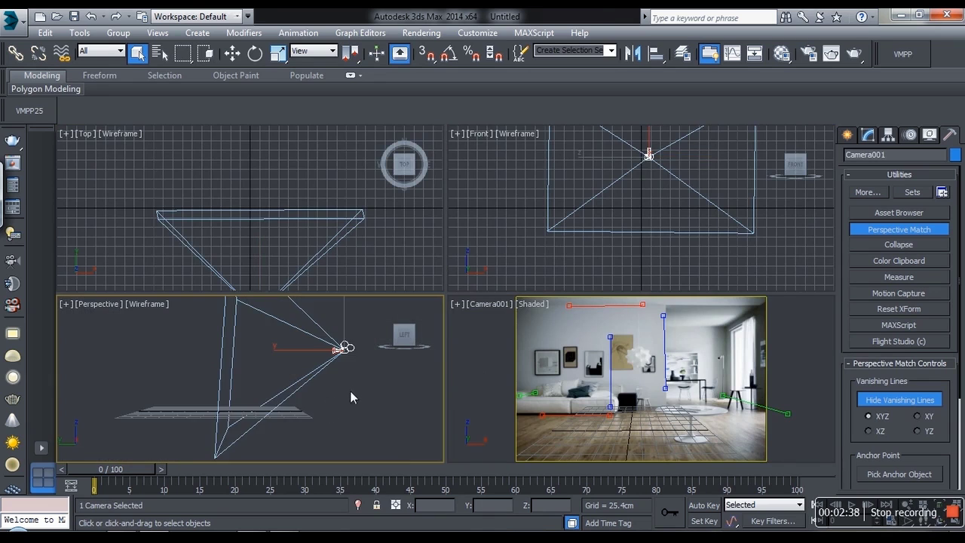
pyautogui.moveTo(350, 391)
pyautogui.keyDown('alt'); pyautogui.mouseDown(button='middle')
pyautogui.moveTo(321, 399)
pyautogui.moveTo(261, 386)
pyautogui.moveTo(323, 443)
pyautogui.moveTo(350, 407)
pyautogui.mouseUp(button='middle'); pyautogui.keyUp('alt')
pyautogui.press('w')
pyautogui.moveTo(326, 376); pyautogui.dragTo(275, 419, button='middle')
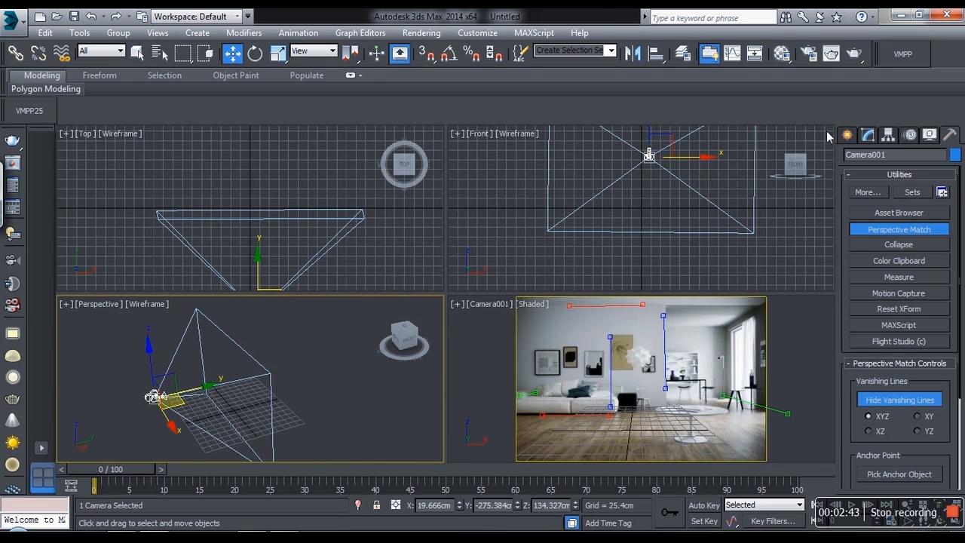
# Create a square-based box about 533 cm wide and 244 cm high over the grid, and display the camera view in wireframe.
pyautogui.click(849, 136)
pyautogui.click(885, 225)
pyautogui.keyDown('alt'); pyautogui.moveTo(431, 393); pyautogui.dragTo(332, 403, button='middle'); pyautogui.keyUp('alt')
pyautogui.keyDown('ctrl'); pyautogui.moveTo(273, 384); pyautogui.dragTo(375, 435); pyautogui.keyUp('ctrl')
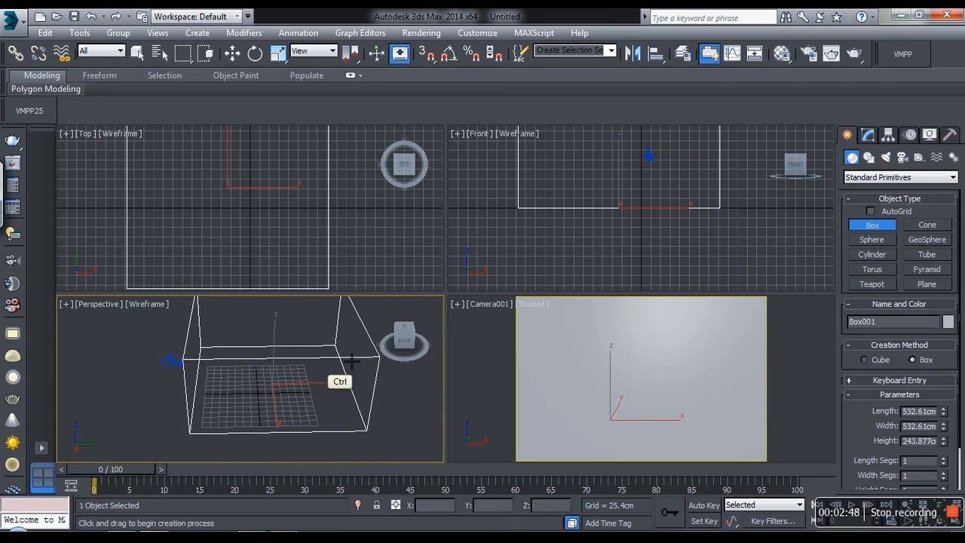
pyautogui.click(357, 359)
pyautogui.press('w')
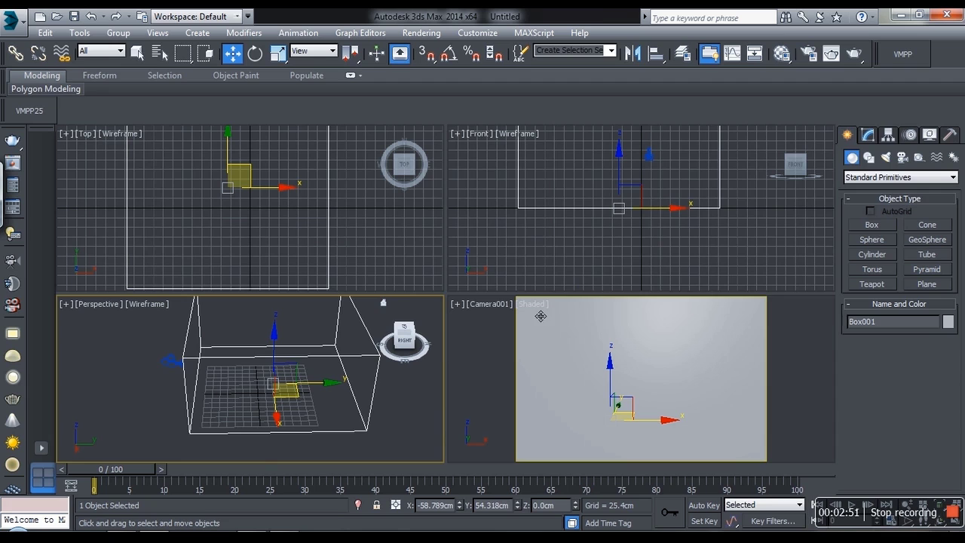
pyautogui.click(532, 304)
pyautogui.click(571, 148)
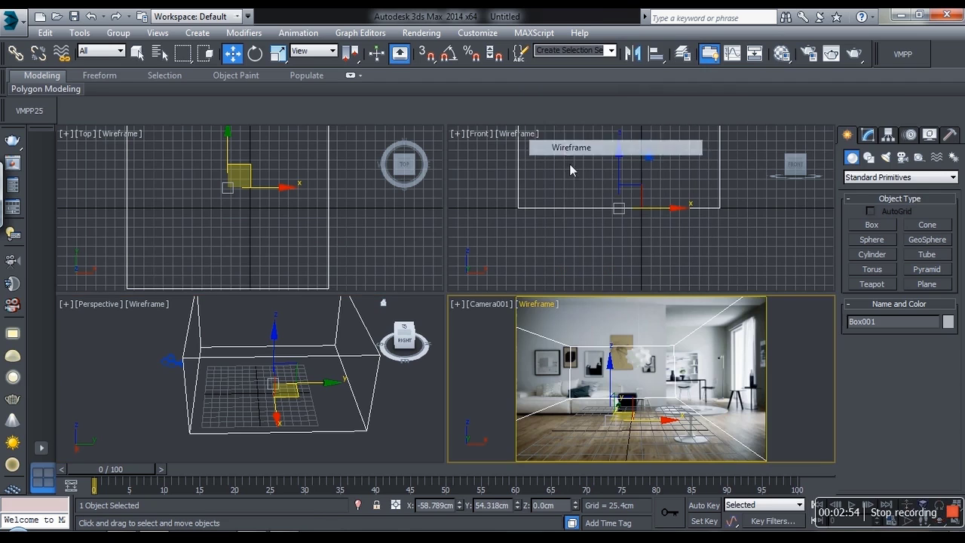
# Convert the box to an Editable Poly and activate its Vertex sub-object level.
pyautogui.scroll(3, 349, 370)
pyautogui.rightClick(336, 400)
pyautogui.moveTo(467, 457)
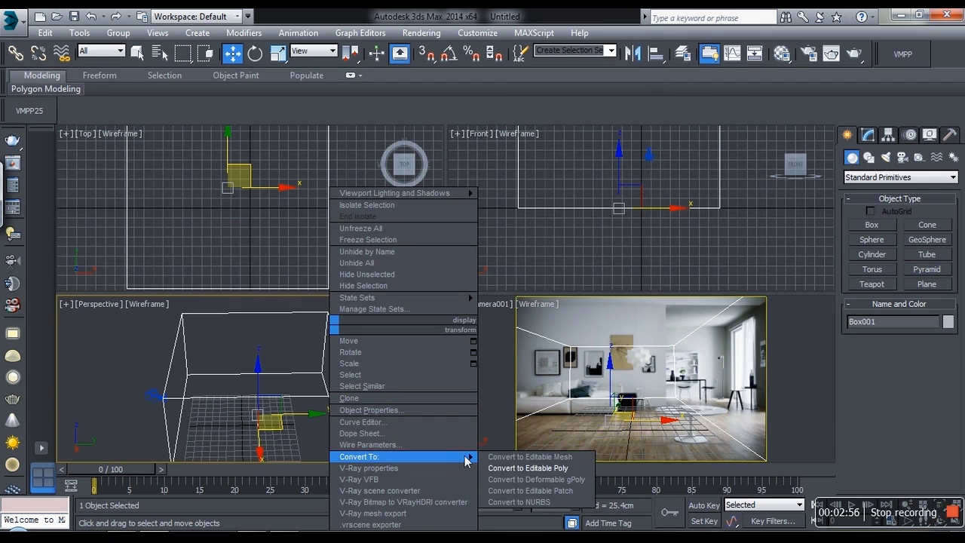
pyautogui.click(520, 468)
pyautogui.click(862, 334)
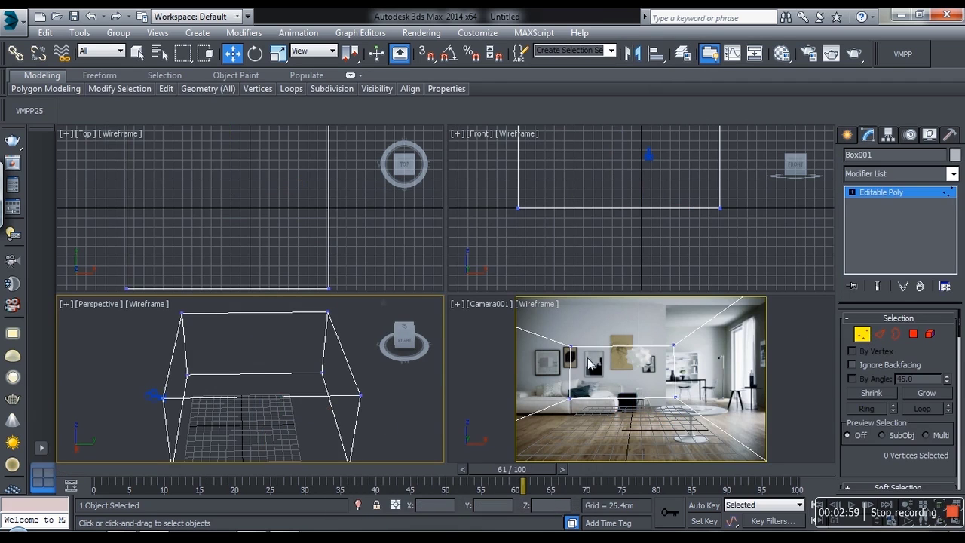
pyautogui.keyDown('alt'); pyautogui.moveTo(340, 398); pyautogui.dragTo(407, 394, button='middle'); pyautogui.keyUp('alt')
pyautogui.keyDown('ctrl'); pyautogui.keyDown('alt'); pyautogui.moveTo(284, 388); pyautogui.dragTo(262, 448, button='middle'); pyautogui.keyUp('alt'); pyautogui.keyUp('ctrl')
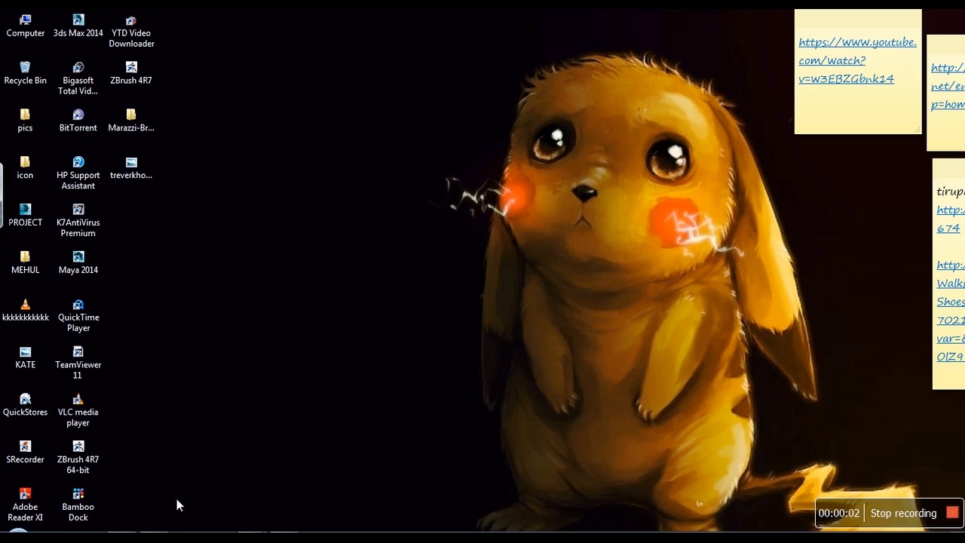
# Switch to the scene Marazzi_1st stage.max and examine the furnished room around the sofa, round table, desk and curtains.
pyautogui.click(249, 536)
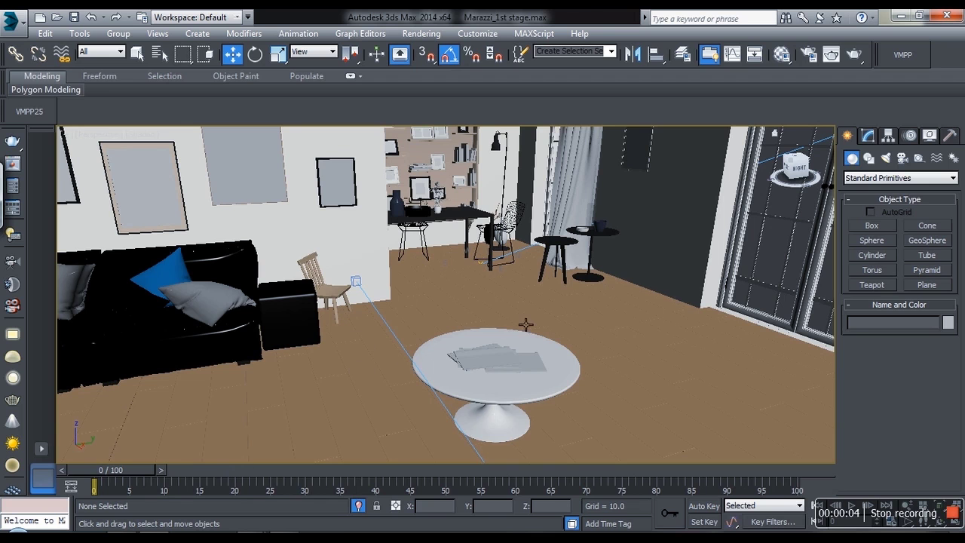
pyautogui.keyDown('alt'); pyautogui.moveTo(526, 313); pyautogui.dragTo(513, 291, button='middle'); pyautogui.keyUp('alt')
pyautogui.moveTo(513, 292); pyautogui.dragTo(644, 343, button='middle')
pyautogui.scroll(3, 471, 288)
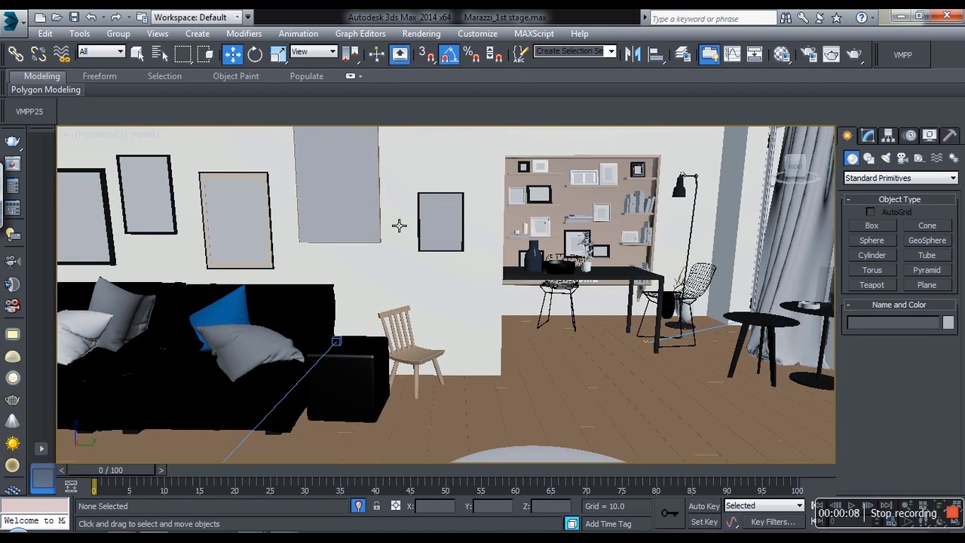
pyautogui.moveTo(498, 296); pyautogui.dragTo(416, 310, button='middle')
pyautogui.moveTo(522, 349); pyautogui.dragTo(526, 291, button='middle')
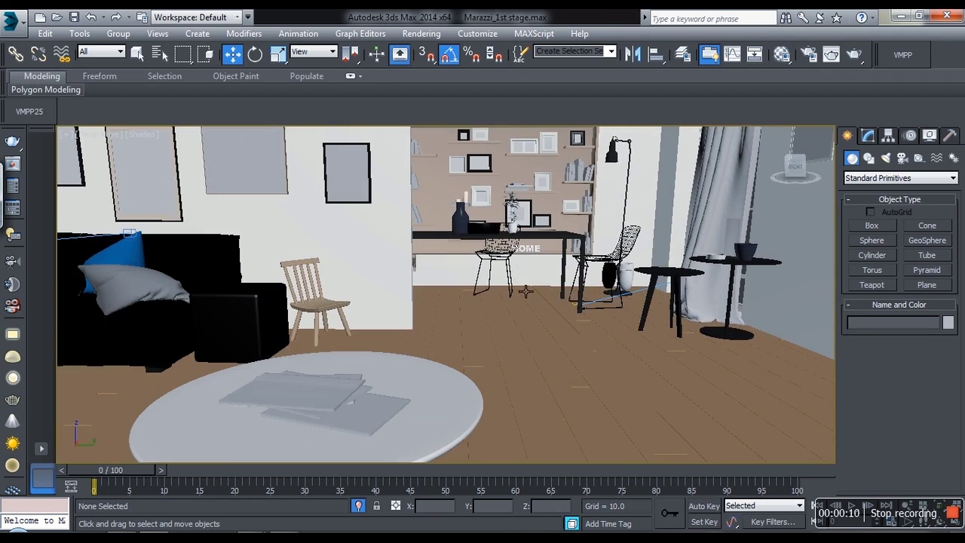
pyautogui.scroll(1, 551, 333)
pyautogui.scroll(-3, 606, 363)
pyautogui.moveTo(606, 363); pyautogui.dragTo(556, 321, button='middle')
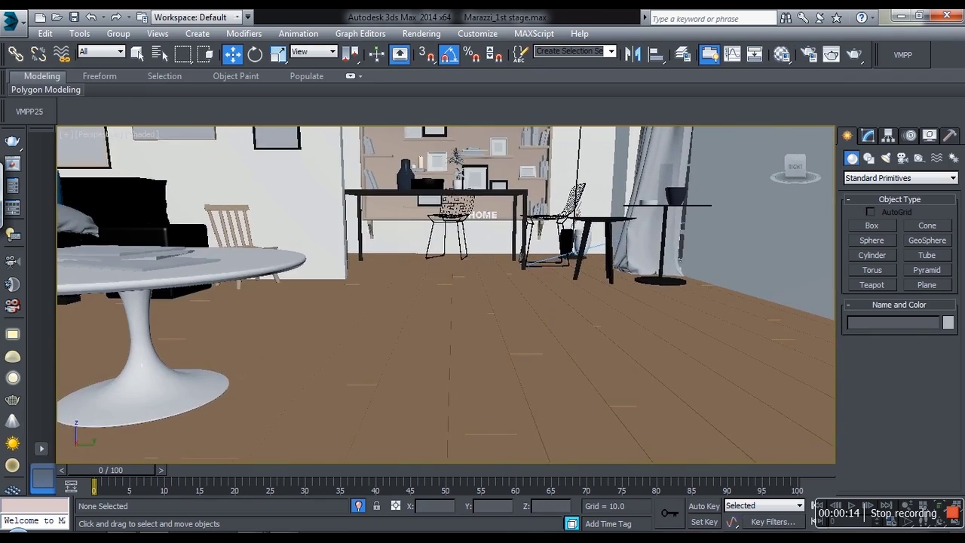
pyautogui.scroll(-3, 558, 329)
# Show the four-viewport layout of the furnished scene and inspect the room in the Top view.
pyautogui.hotkey('alt', 'w')
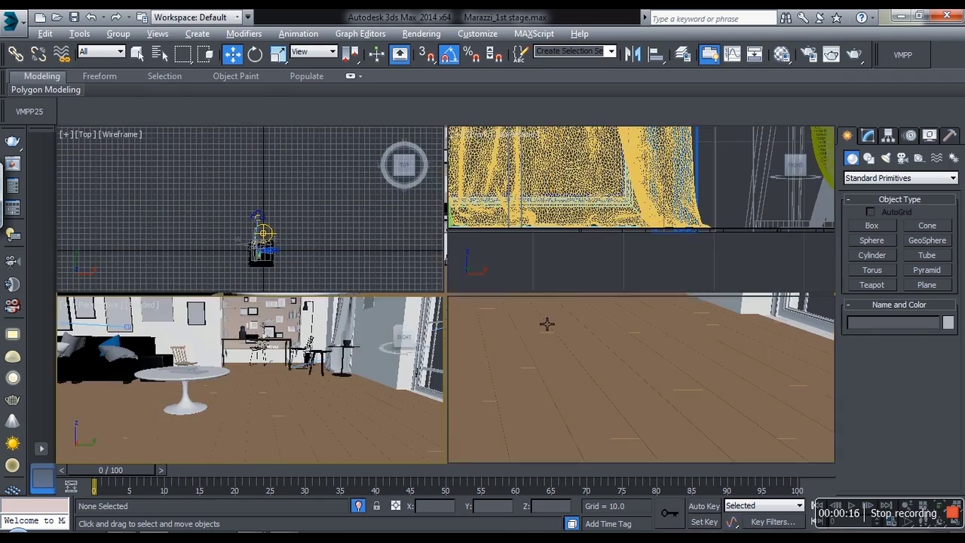
pyautogui.scroll(-2, 320, 233)
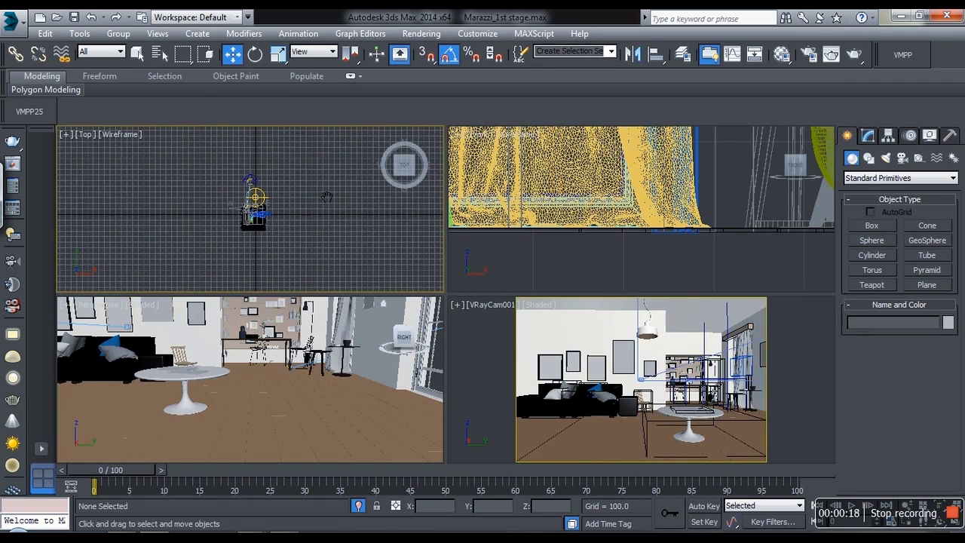
pyautogui.scroll(5, 287, 237)
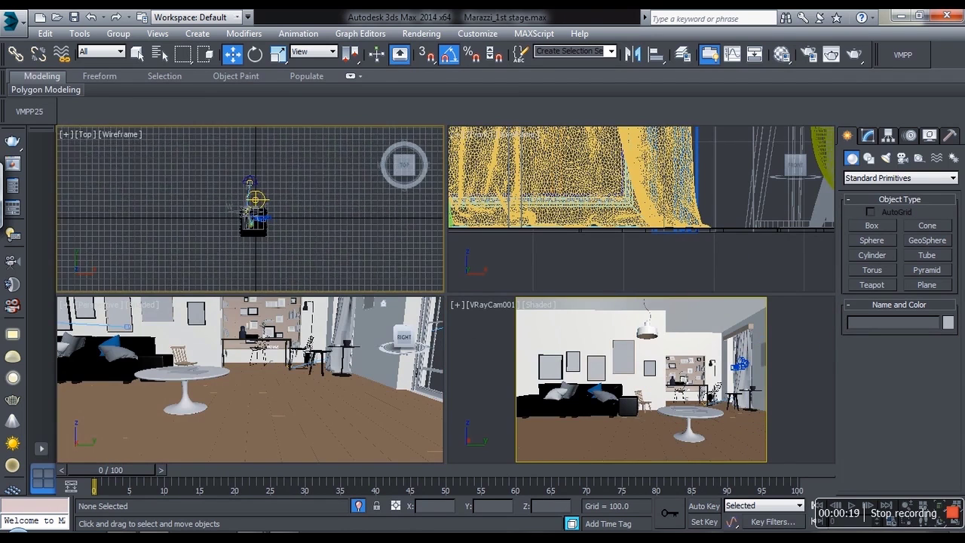
# Show the Camera001 view in place of the VRayCam001 view and convert it to a free Perspective view.
pyautogui.moveTo(258, 178); pyautogui.dragTo(312, 187, button='middle')
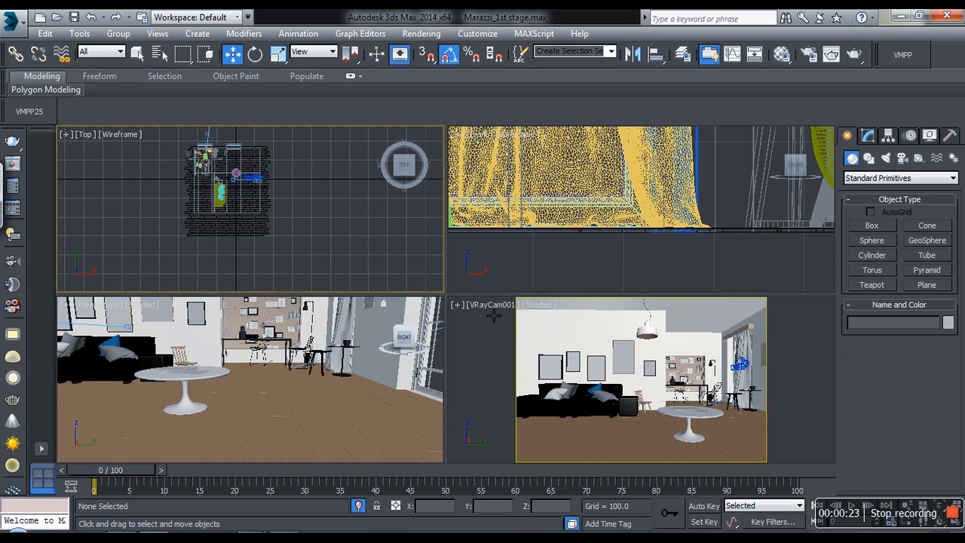
pyautogui.click(478, 312)
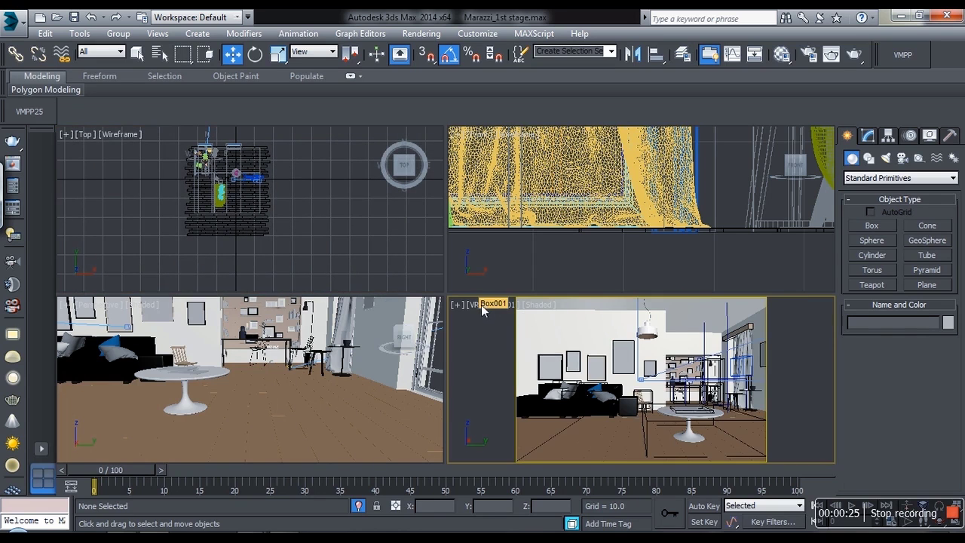
pyautogui.click(492, 309)
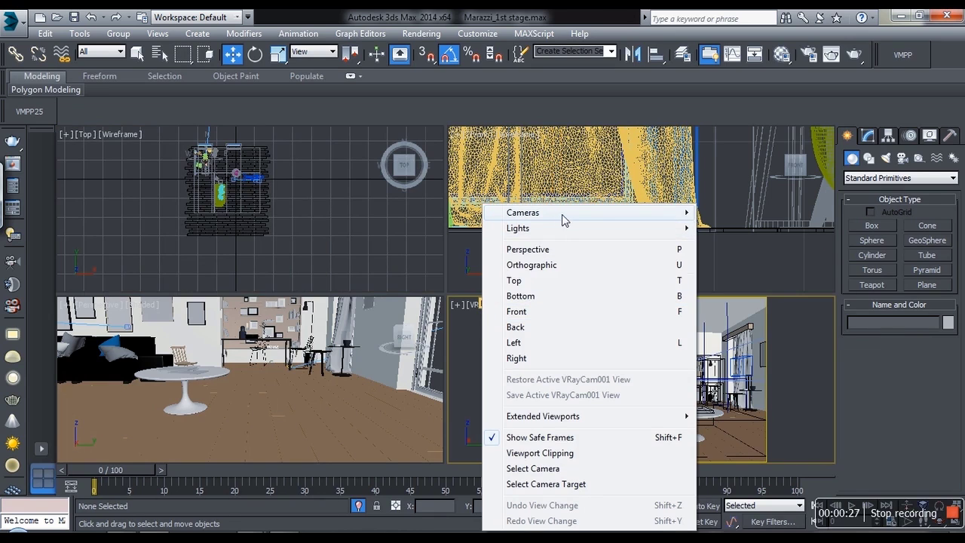
pyautogui.moveTo(571, 219)
pyautogui.click(736, 212)
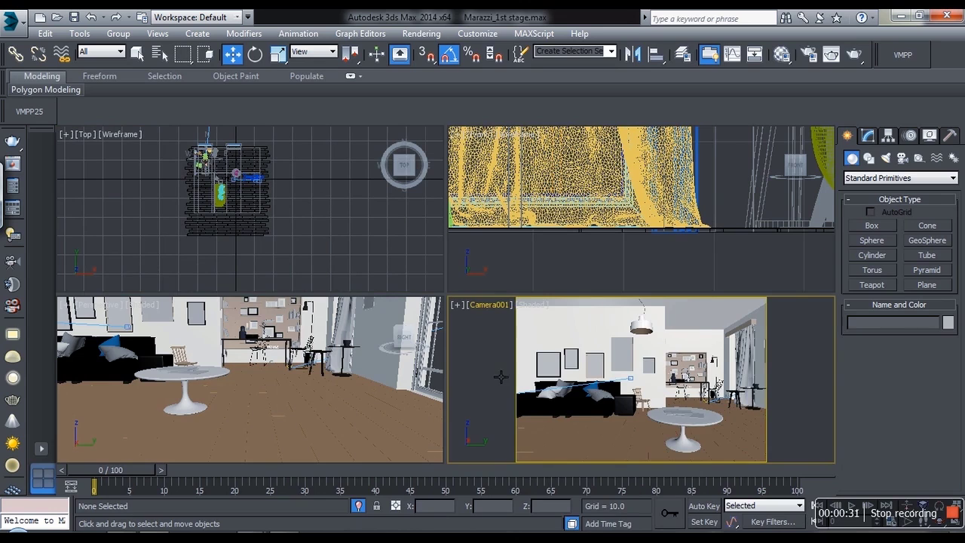
pyautogui.press('p')
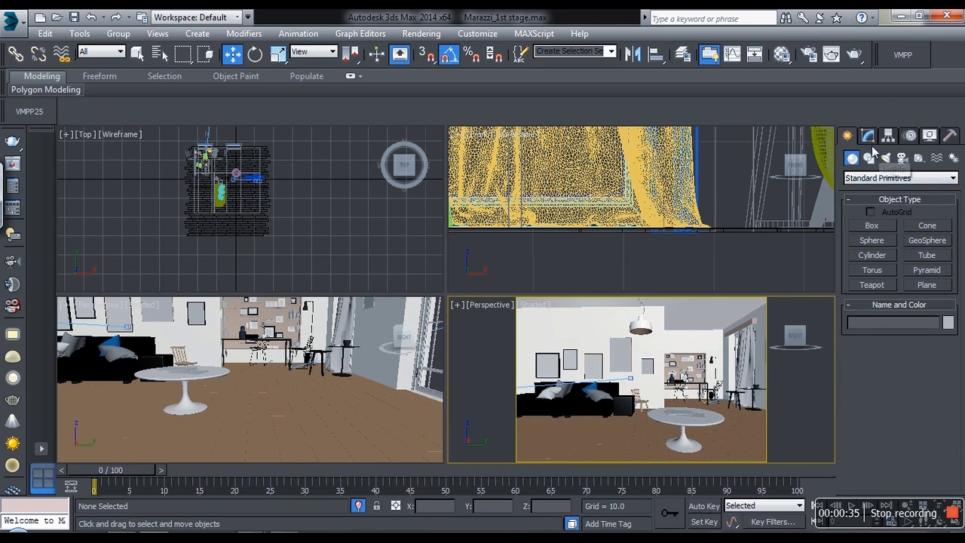
# Create a targeted V-Ray physical camera in the Top view, outside the room and aimed along the Y axis.
pyautogui.click(903, 158)
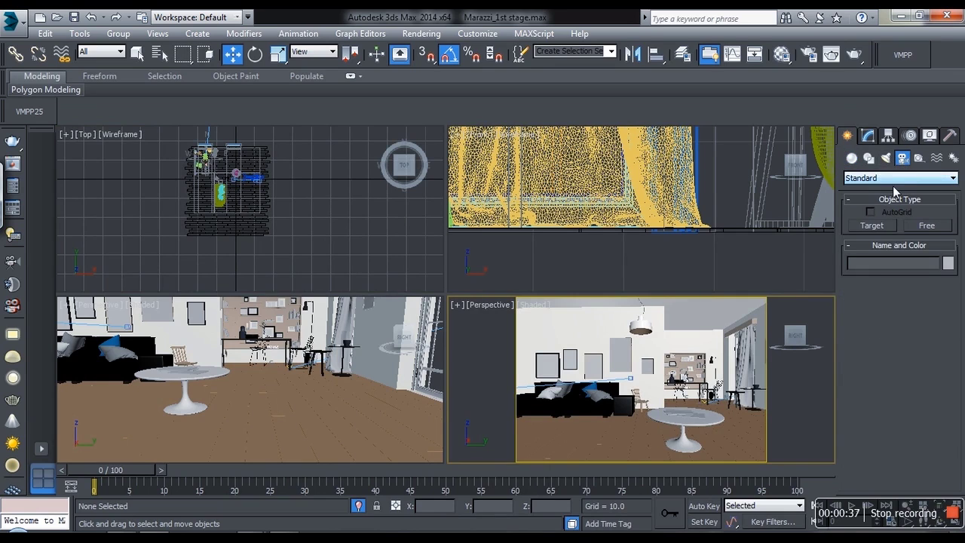
pyautogui.click(891, 178)
pyautogui.click(879, 199)
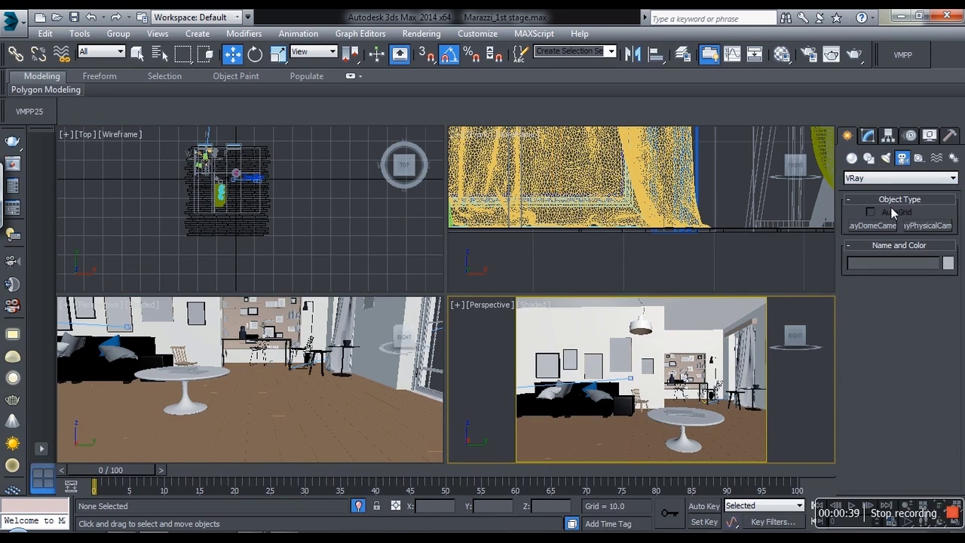
pyautogui.click(924, 229)
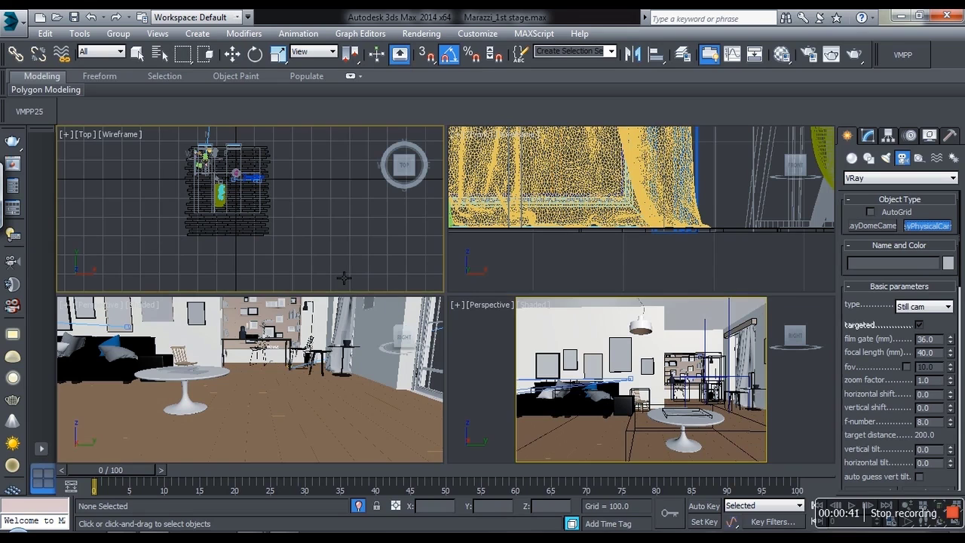
pyautogui.moveTo(334, 268); pyautogui.dragTo(335, 223)
pyautogui.rightClick(336, 222)
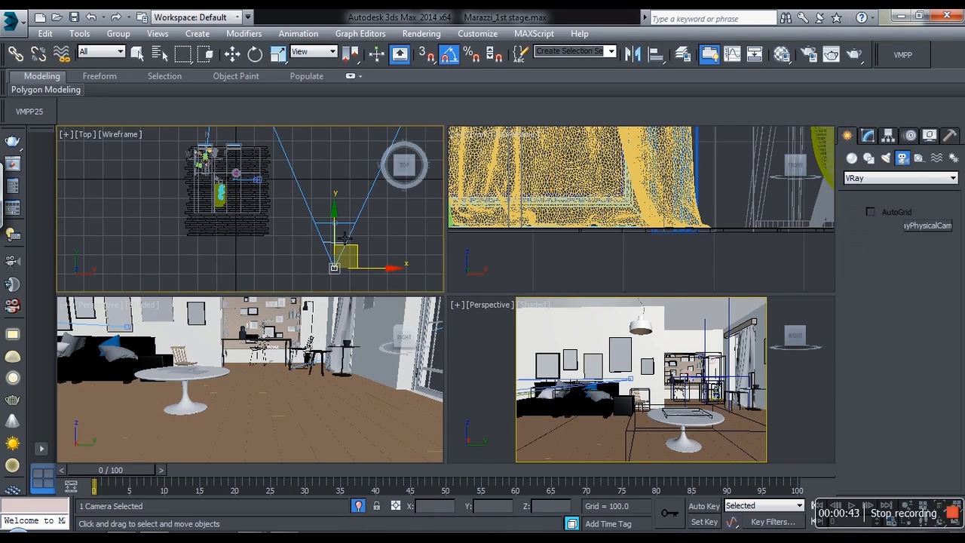
# Match the new V-Ray camera to the Perspective view, look through it in that viewport, and deselect it.
pyautogui.rightClick(505, 355)
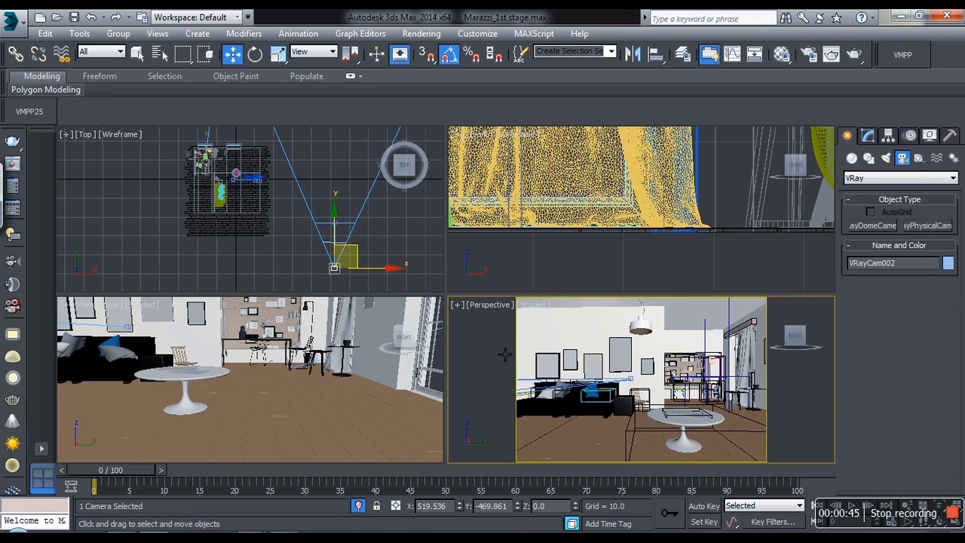
pyautogui.hotkey('ctrl', 'c')
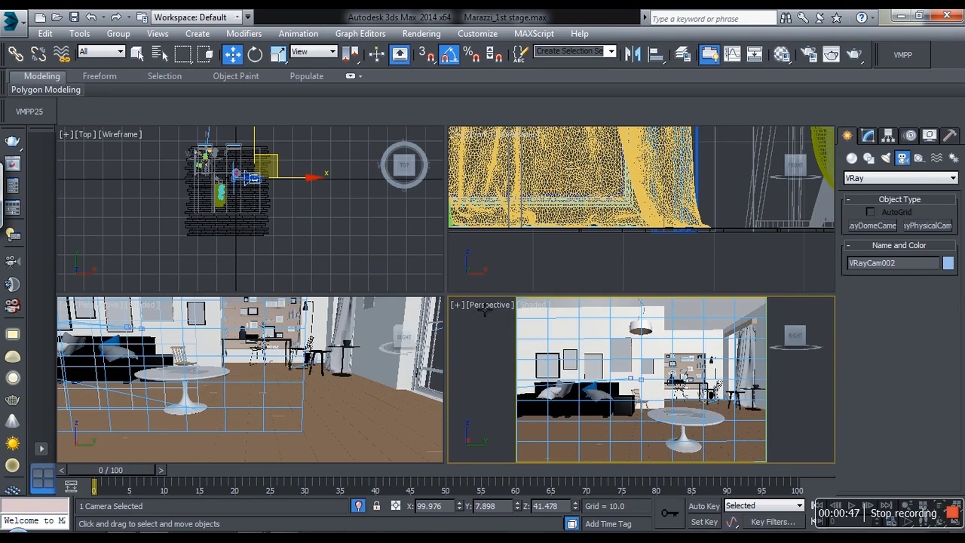
pyautogui.click(483, 305)
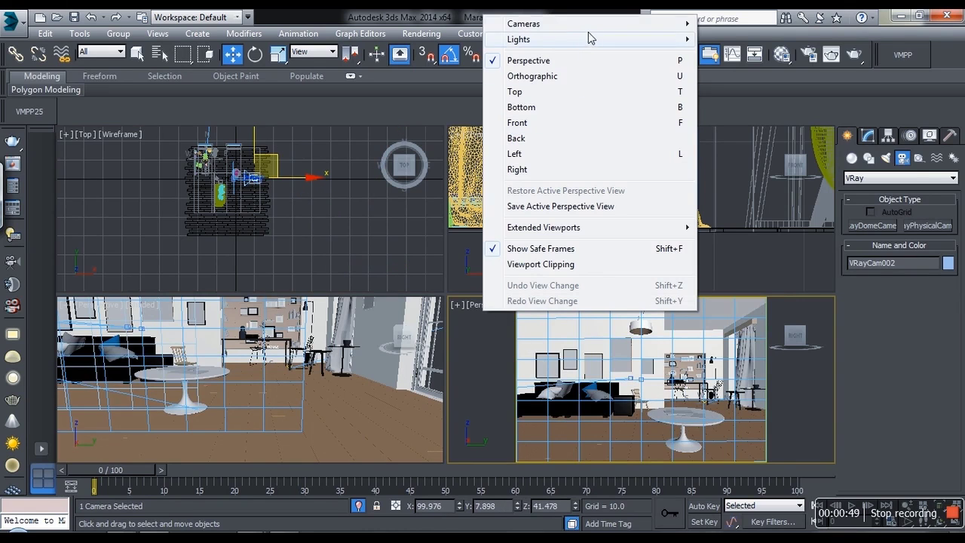
pyautogui.moveTo(593, 28)
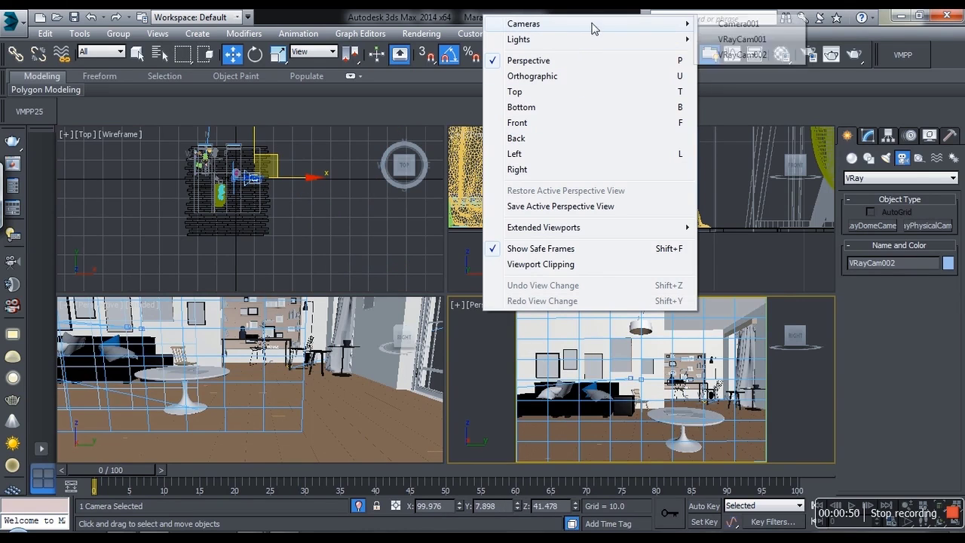
pyautogui.click(742, 55)
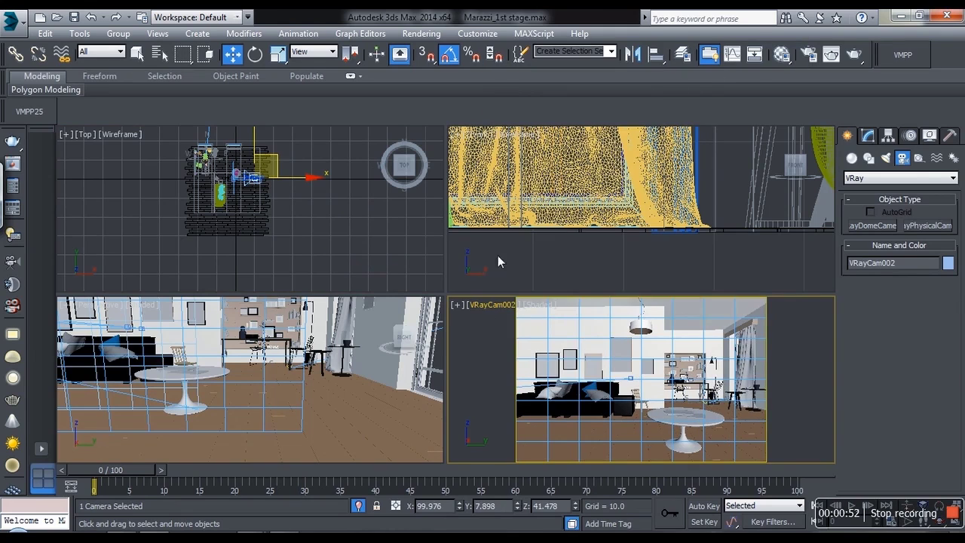
pyautogui.click(350, 246)
# Bring up Asset Tracking for the scene and select all the missing texture files.
pyautogui.moveTo(292, 400); pyautogui.dragTo(315, 396, button='middle')
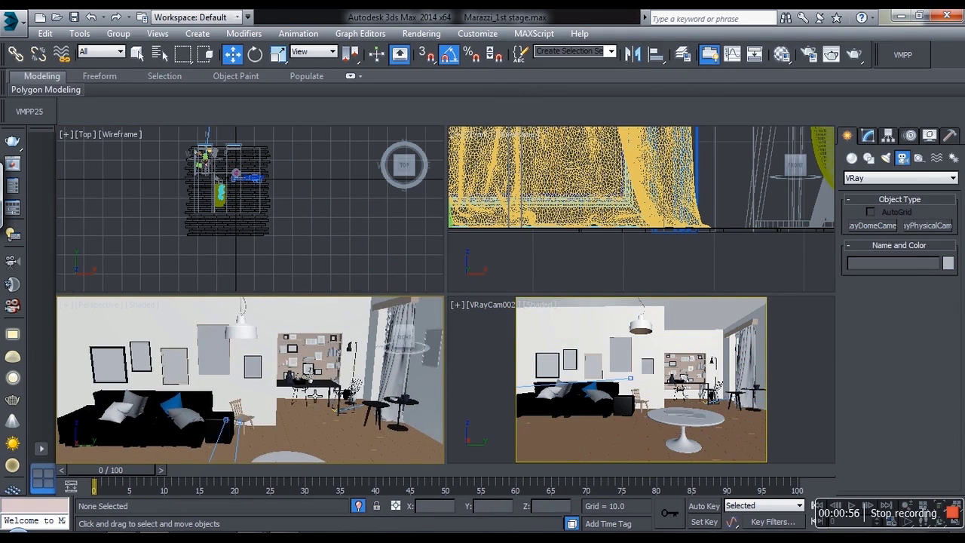
pyautogui.scroll(3, 311, 394)
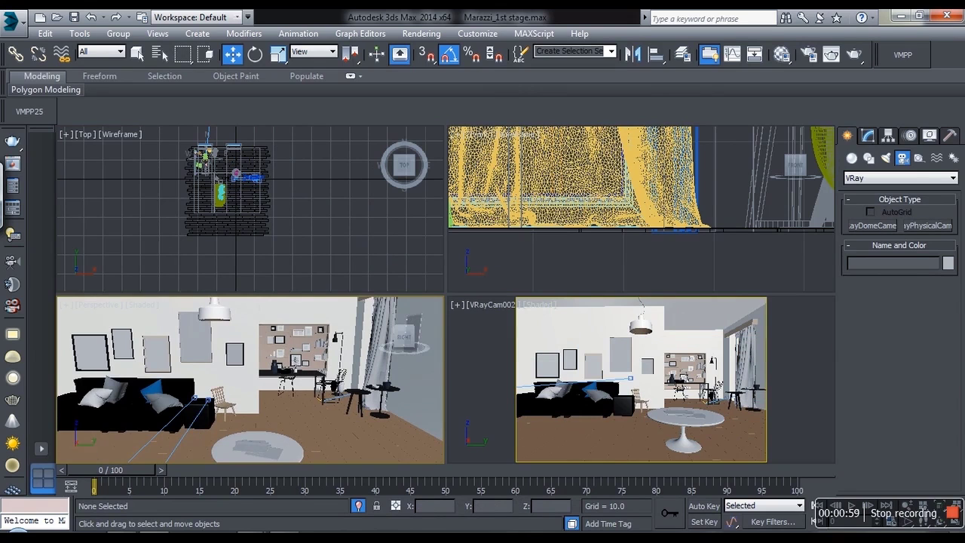
pyautogui.hotkey('shift', 't')
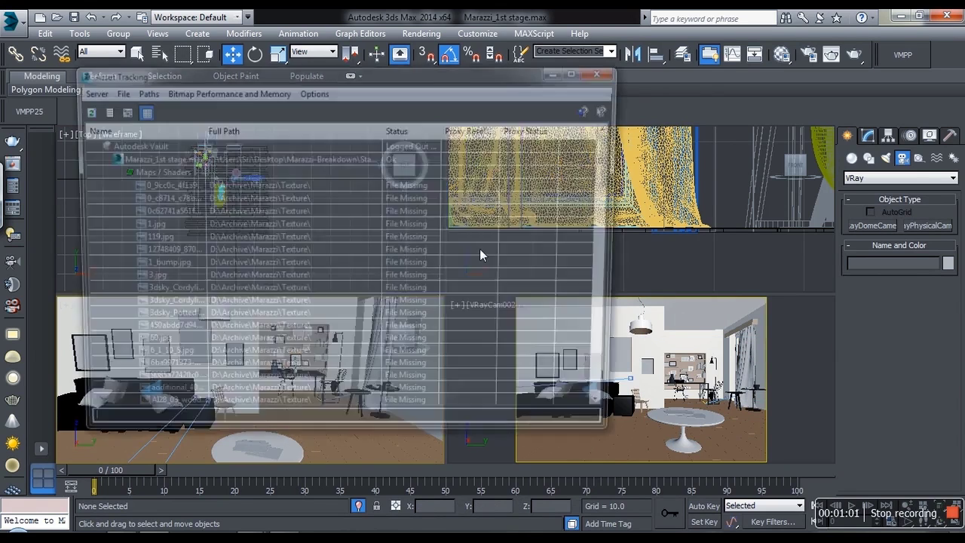
pyautogui.click(311, 187)
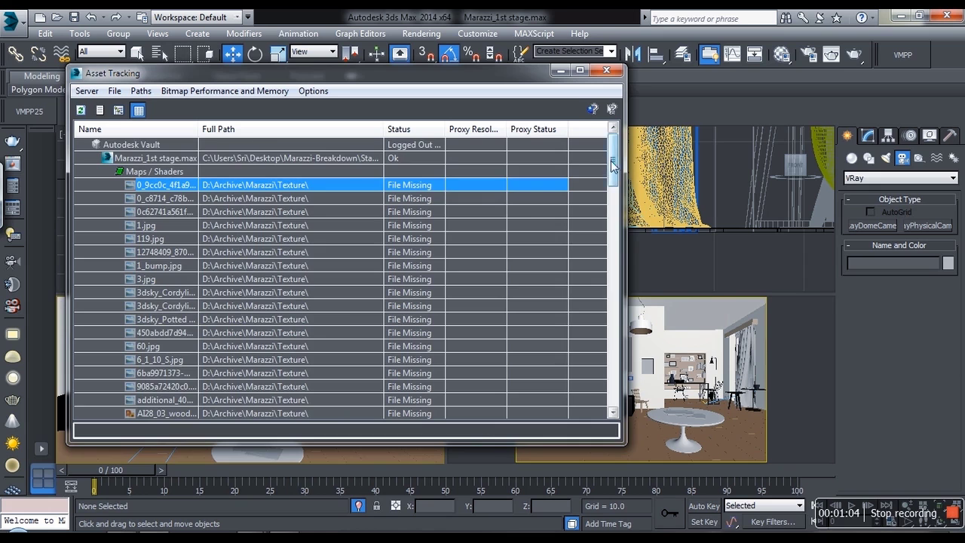
pyautogui.moveTo(612, 163); pyautogui.dragTo(612, 381)
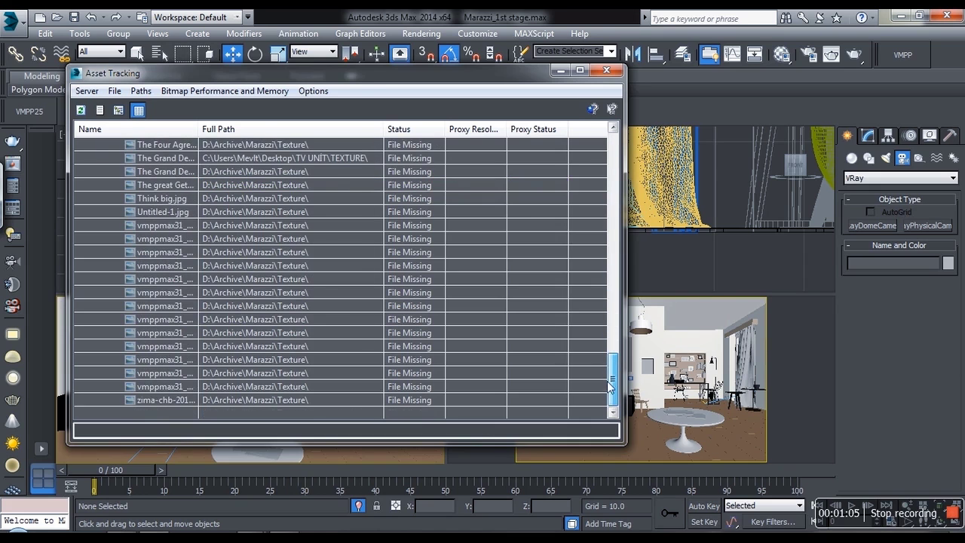
pyautogui.keyDown('shift'); pyautogui.click(393, 401); pyautogui.keyUp('shift')
# Set the path of the selected textures to the Marazzi-Breakdown\Archive\Marazzi\Texture folder and close Asset Tracking.
pyautogui.rightClick(429, 317)
pyautogui.click(402, 349)
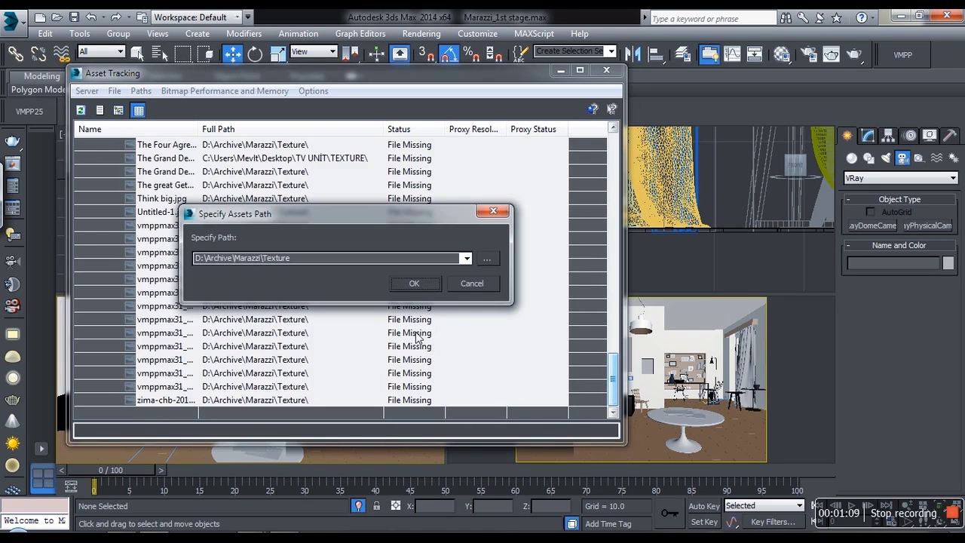
pyautogui.click(487, 259)
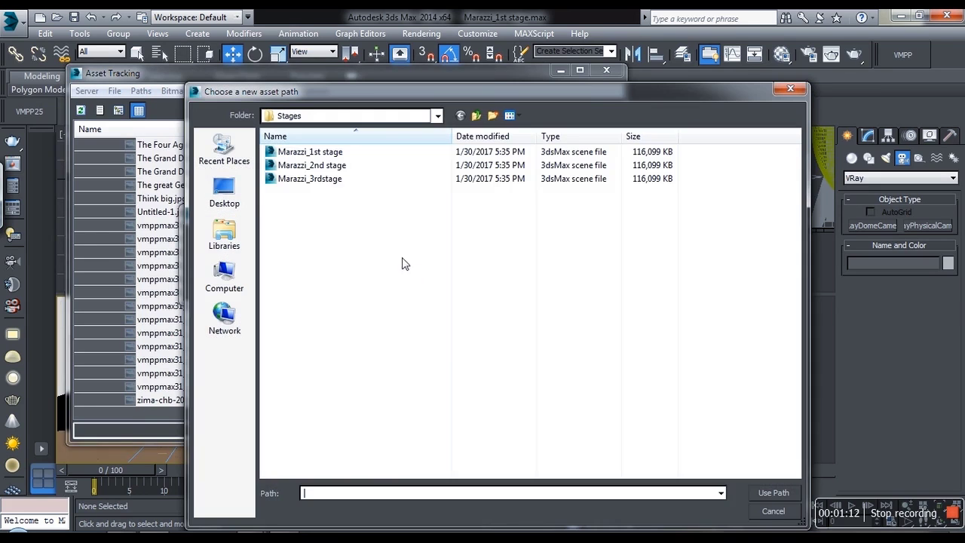
pyautogui.click(476, 117)
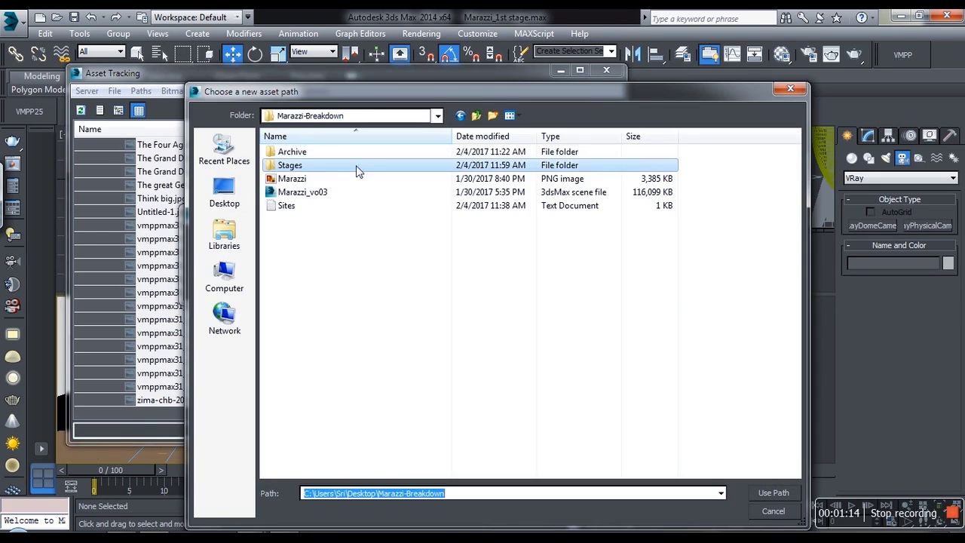
pyautogui.doubleClick(307, 153)
pyautogui.doubleClick(314, 154)
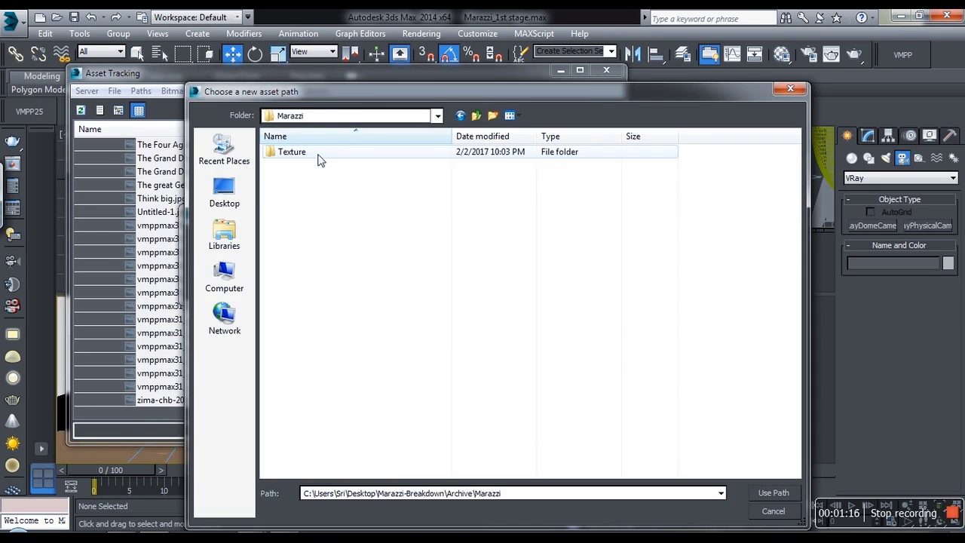
pyautogui.doubleClick(374, 155)
pyautogui.click(773, 493)
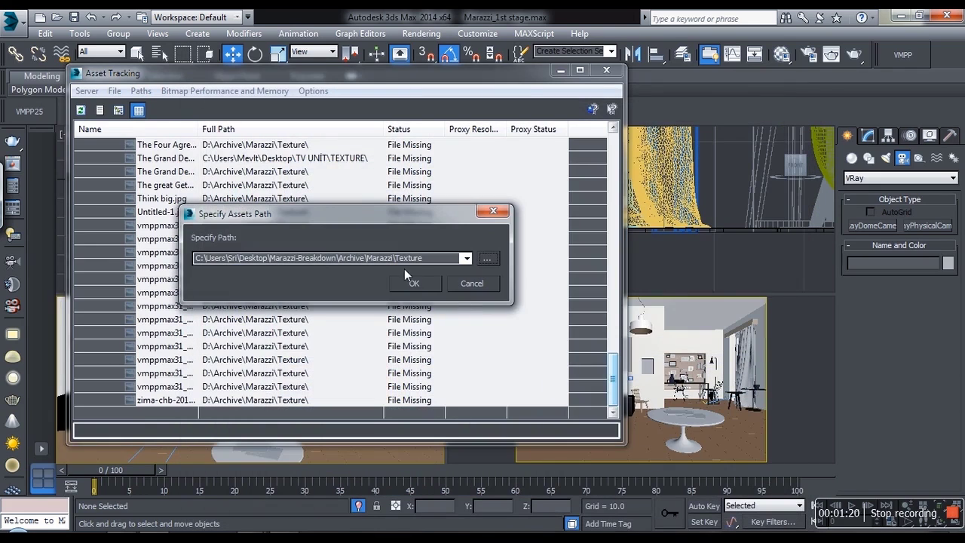
pyautogui.click(414, 283)
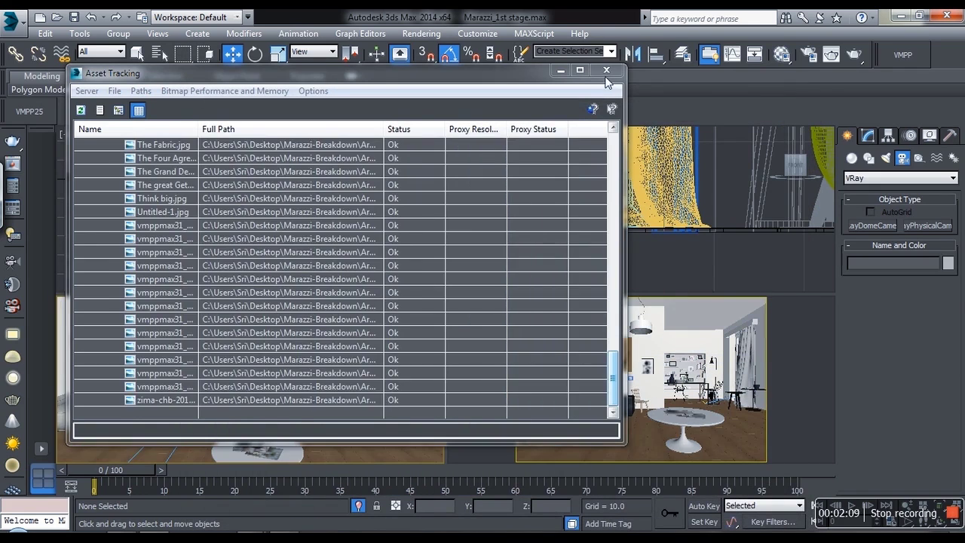
pyautogui.click(606, 71)
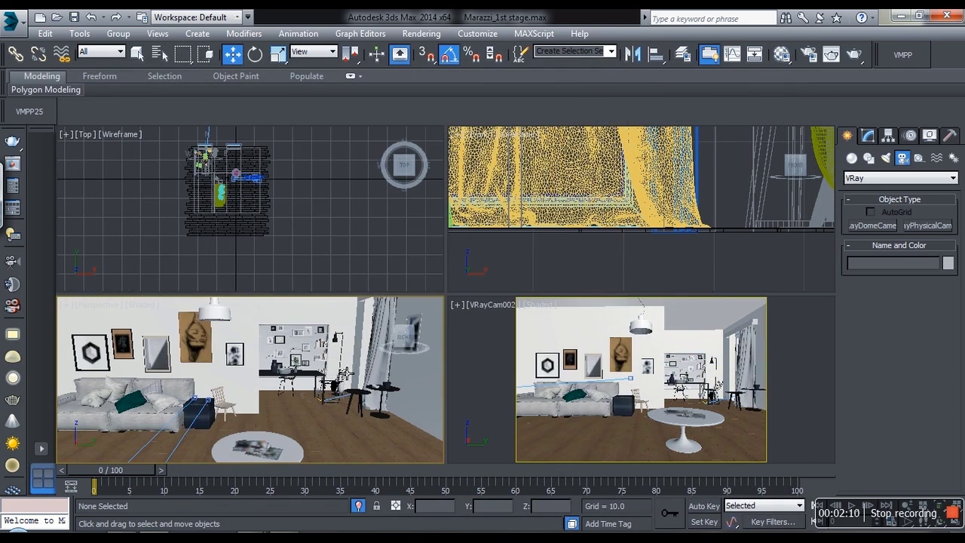
# Maximize the Perspective view and sample the wood floor's material into the first slot of the Material Editor.
pyautogui.moveTo(362, 381); pyautogui.dragTo(375, 371, button='middle')
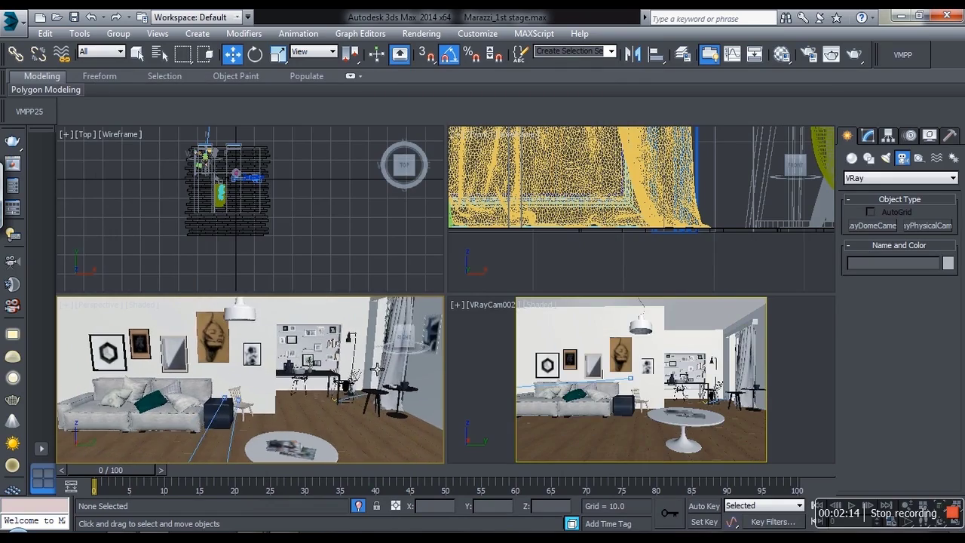
pyautogui.hotkey('alt', 'w')
pyautogui.moveTo(495, 340); pyautogui.dragTo(524, 238, button='middle')
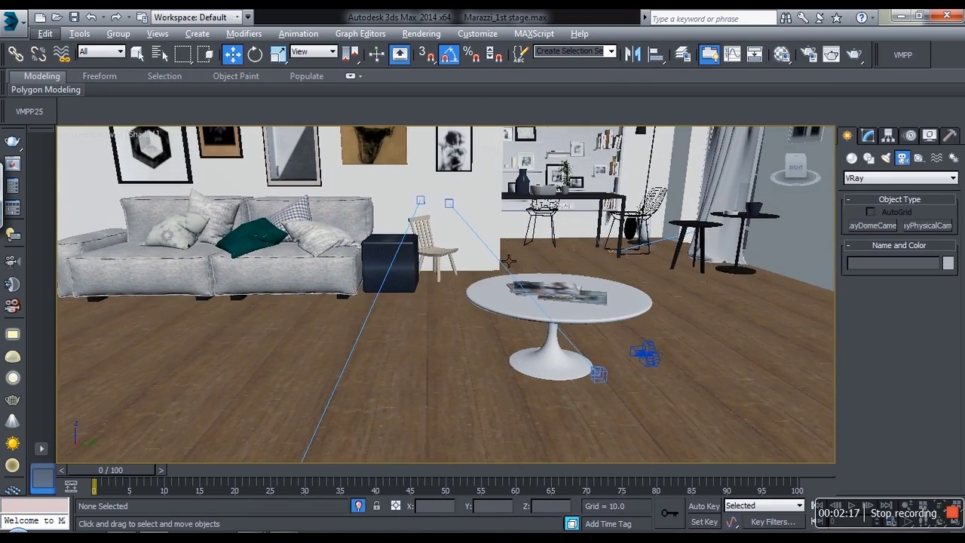
pyautogui.press('m')
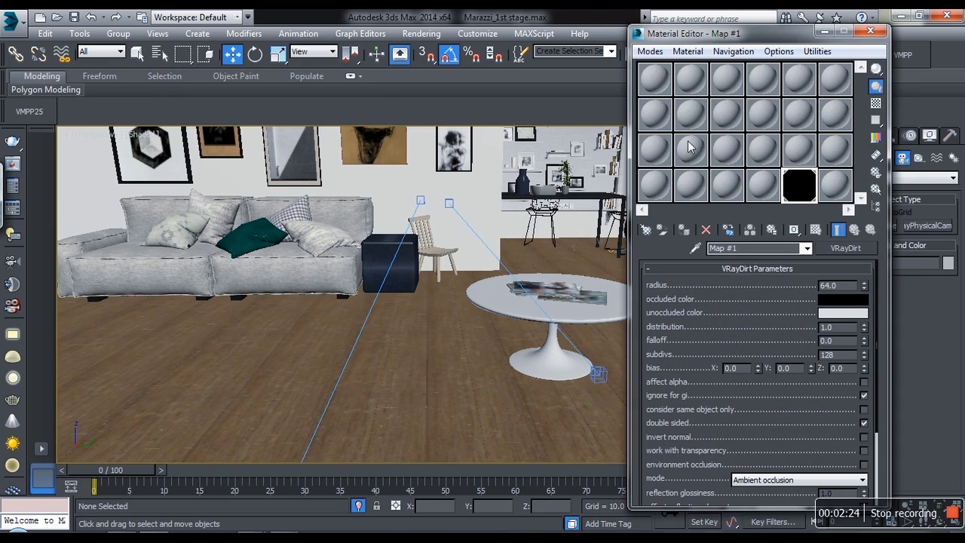
pyautogui.click(668, 92)
pyautogui.click(695, 248)
pyautogui.click(458, 372)
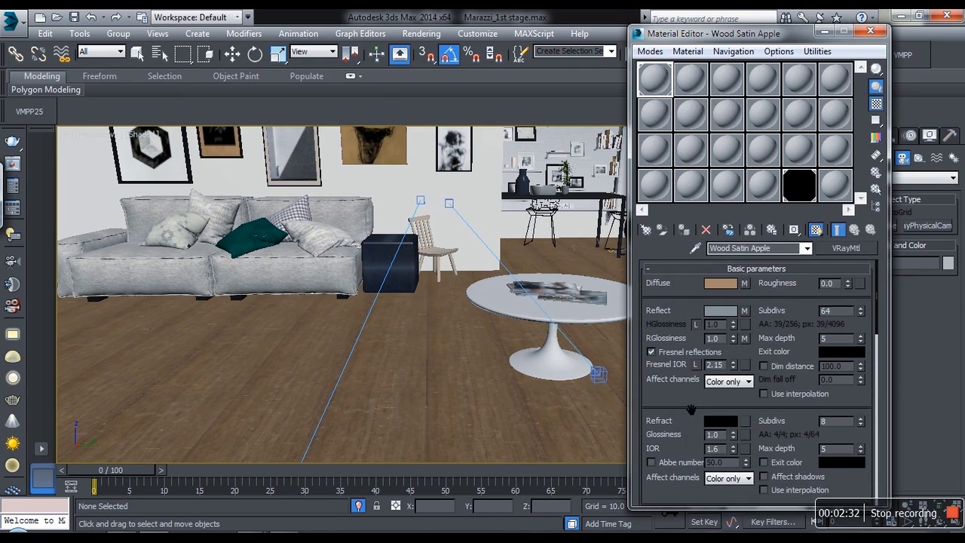
# Examine the floor material's maps, following the reflection map's Color Correction down to its wood bitmap and viewing the image.
pyautogui.rightClick(684, 393)
pyautogui.click(705, 319)
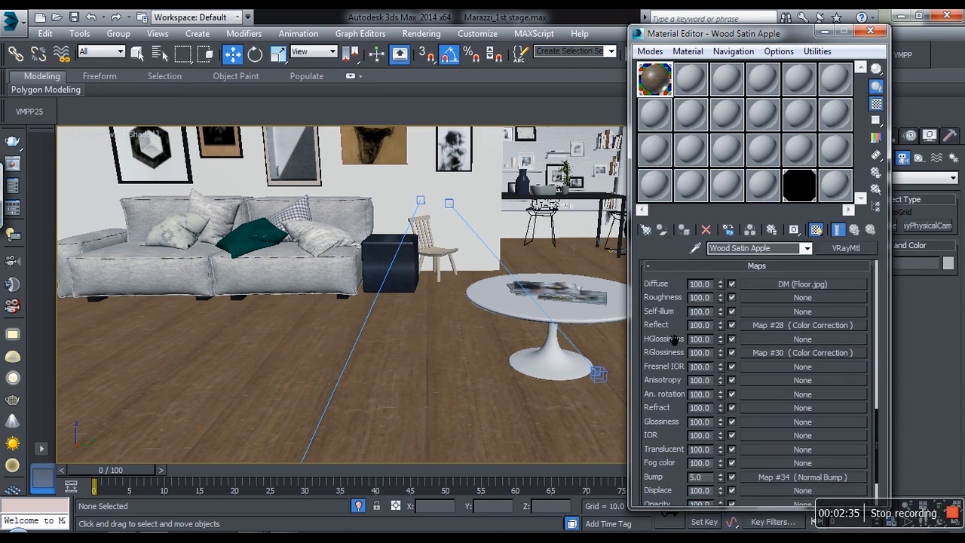
pyautogui.click(801, 325)
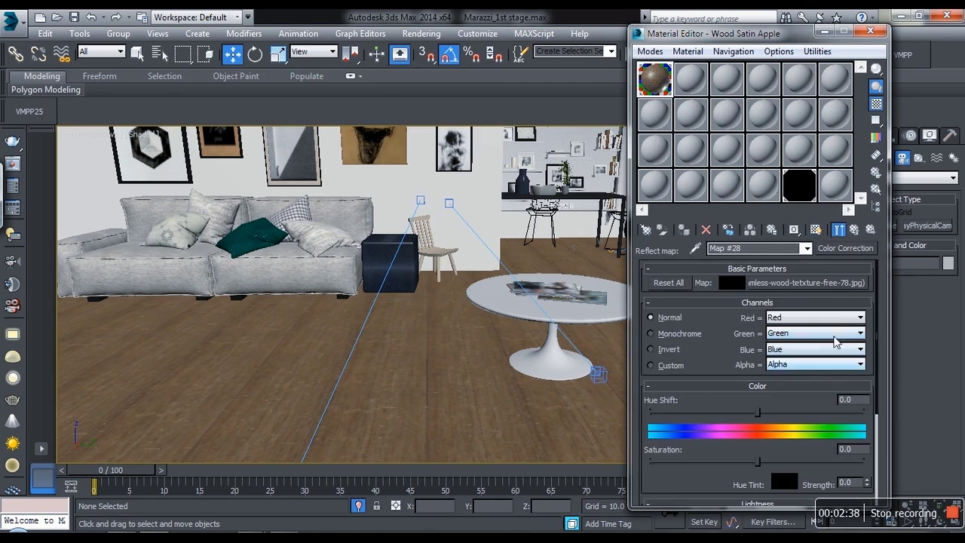
pyautogui.click(824, 284)
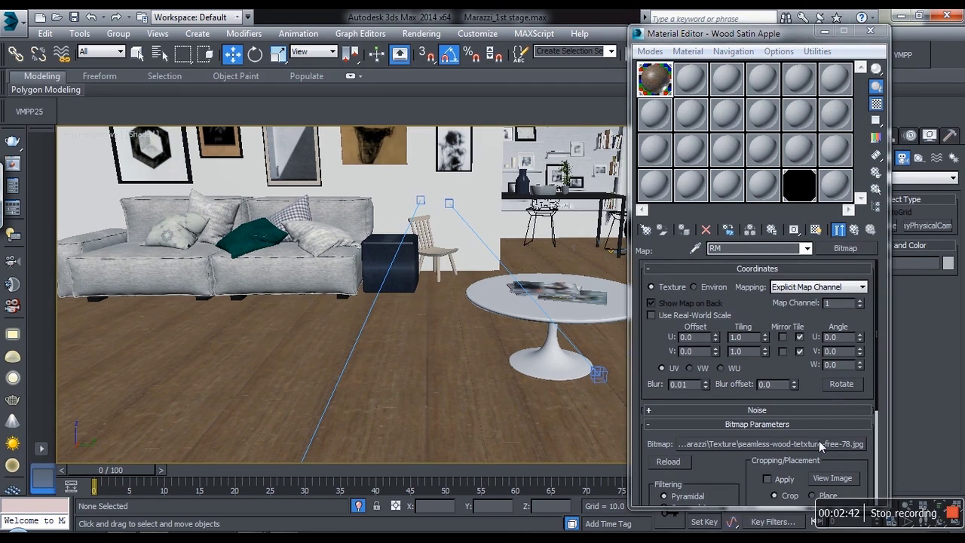
pyautogui.click(819, 444)
pyautogui.click(920, 363)
pyautogui.click(833, 478)
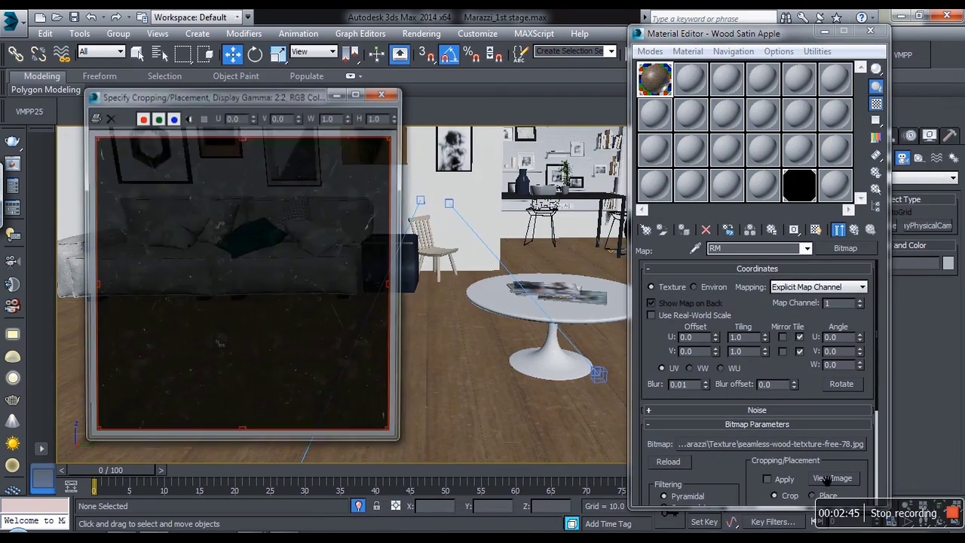
pyautogui.click(385, 92)
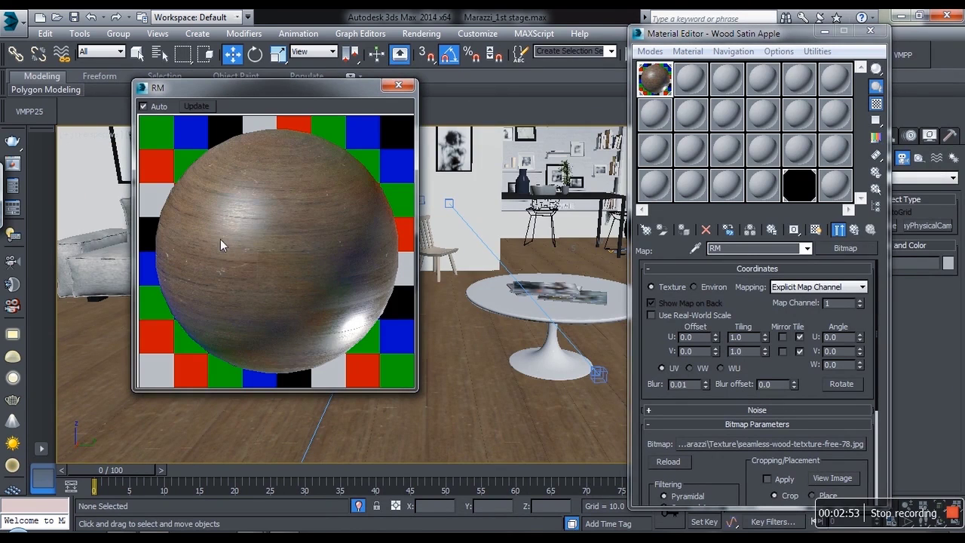
# Return to the top level of the Wood Satin Apple material, enable its Reflect and RGlossiness maps, and close the enlarged preview.
pyautogui.click(854, 229)
pyautogui.click(854, 229)
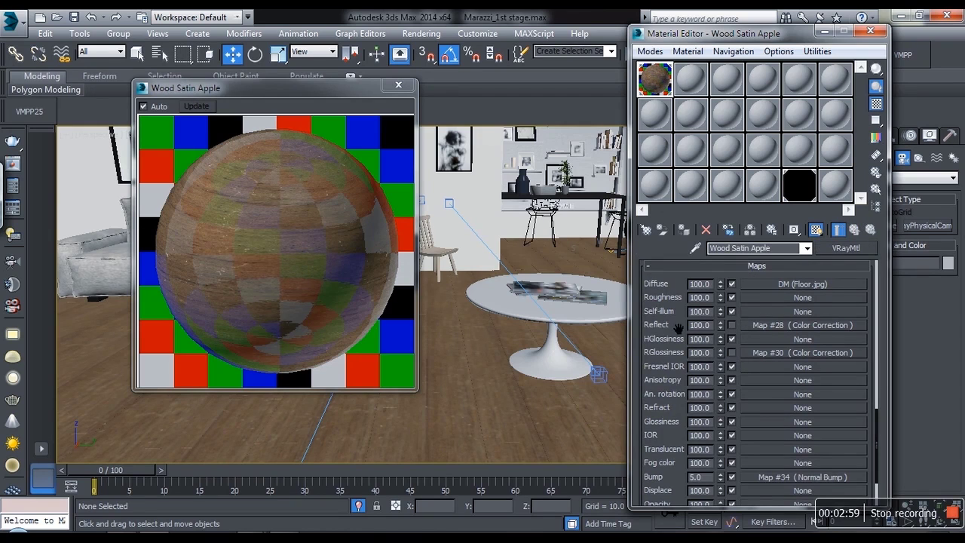
pyautogui.click(731, 353)
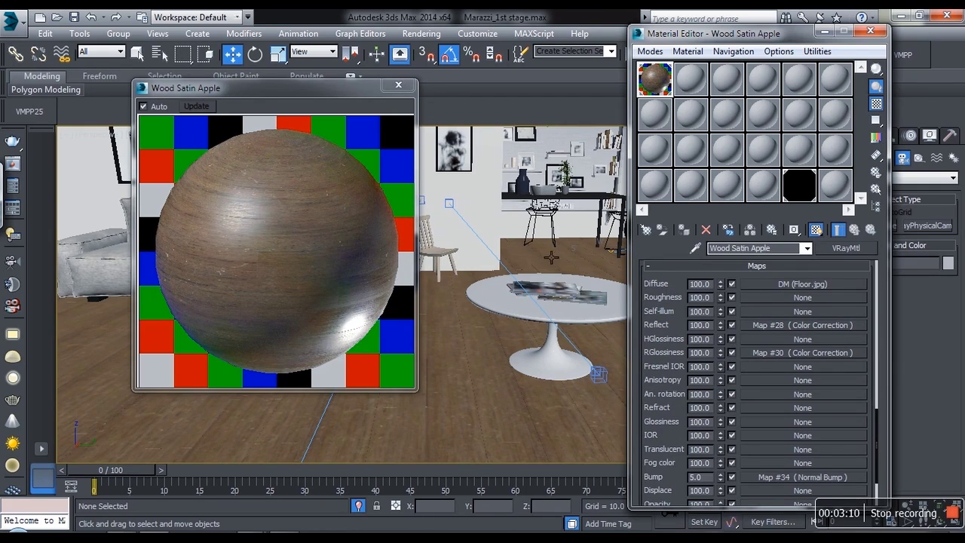
pyautogui.click(399, 87)
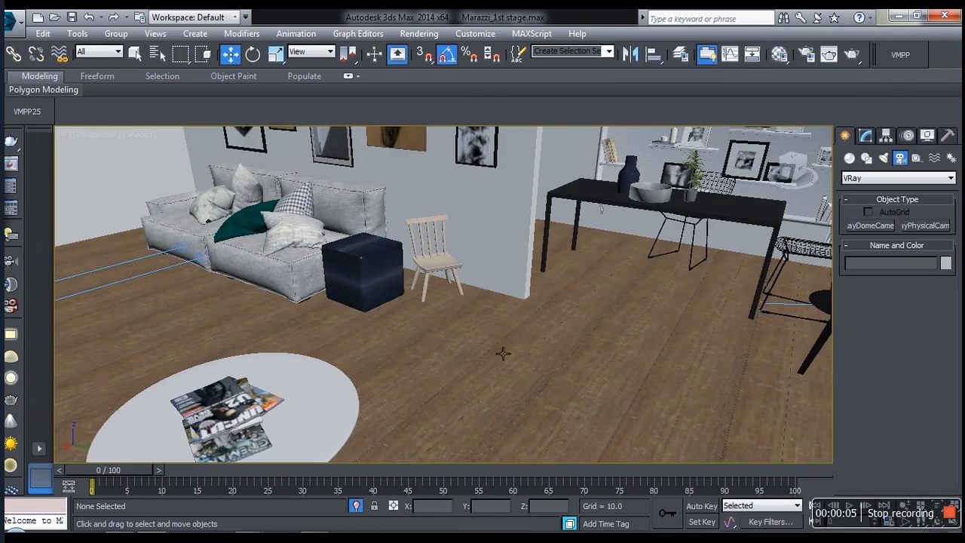
# Select the Daylight system's sun outside the room's windows and show its parameters.
pyautogui.moveTo(704, 279); pyautogui.dragTo(604, 260, button='middle')
pyautogui.scroll(3, 601, 334)
pyautogui.scroll(-5, 601, 335)
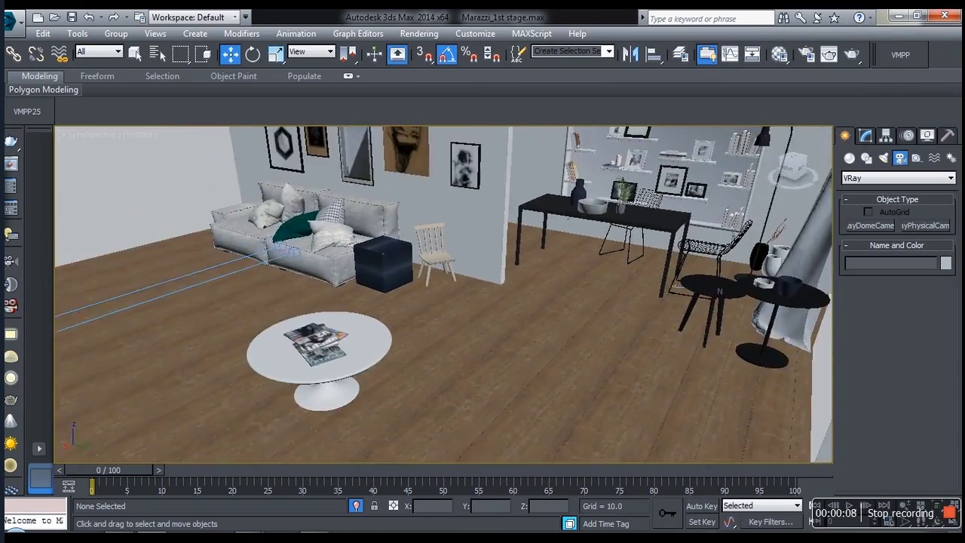
pyautogui.keyDown('alt'); pyautogui.moveTo(719, 290); pyautogui.dragTo(452, 263, button='middle'); pyautogui.keyUp('alt')
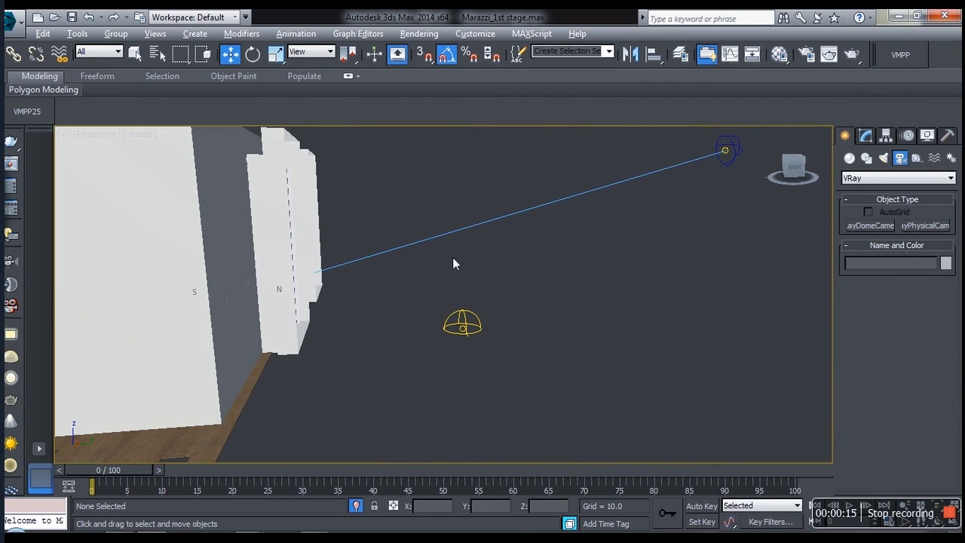
pyautogui.click(730, 154)
pyautogui.click(866, 136)
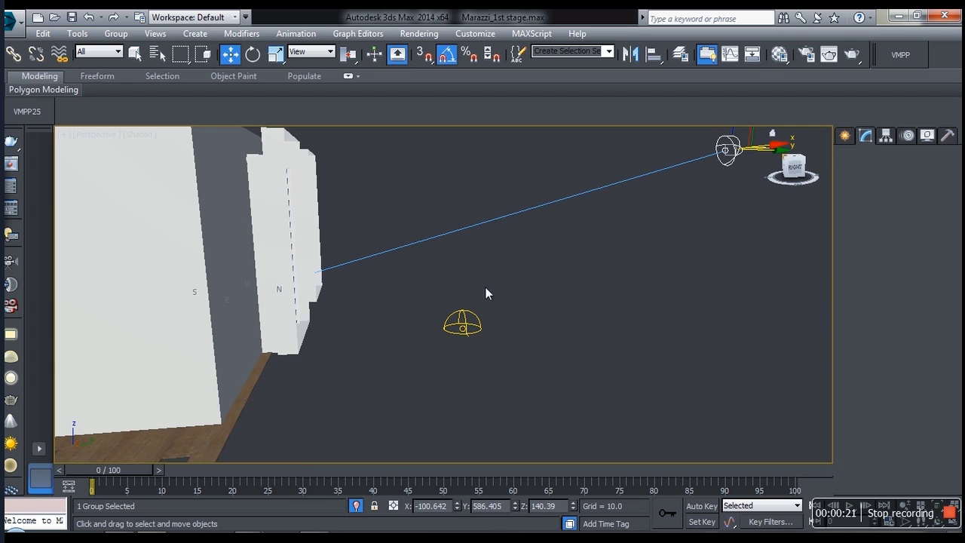
pyautogui.moveTo(508, 292); pyautogui.dragTo(500, 300)
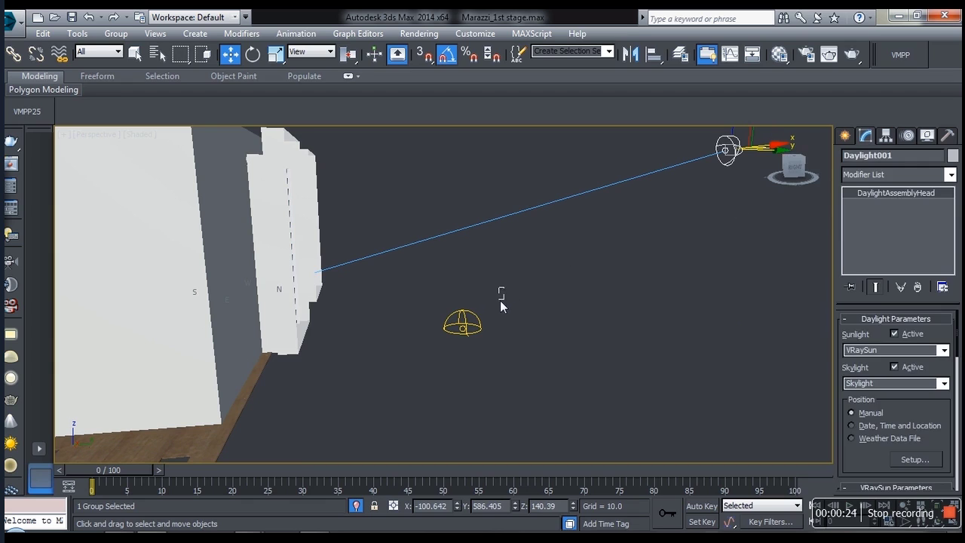
# Select the V-Ray dome light outside the windows and show its parameters.
pyautogui.click(736, 150)
pyautogui.moveTo(553, 274); pyautogui.dragTo(465, 346)
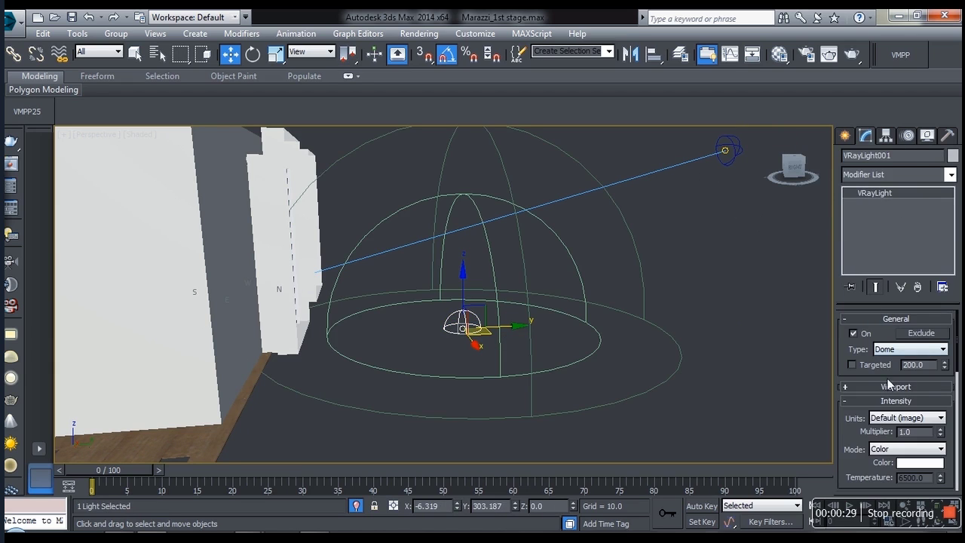
pyautogui.moveTo(519, 339); pyautogui.dragTo(486, 307, button='middle')
# Place the dome light's VRayHDRI texture map in the last sample slot of the Material Editor.
pyautogui.click(780, 54)
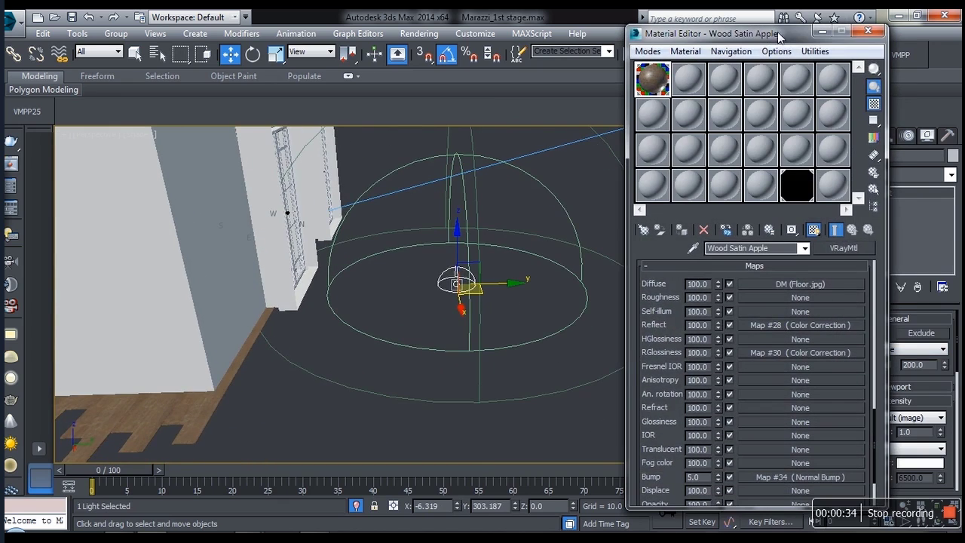
pyautogui.moveTo(780, 37); pyautogui.dragTo(216, 87)
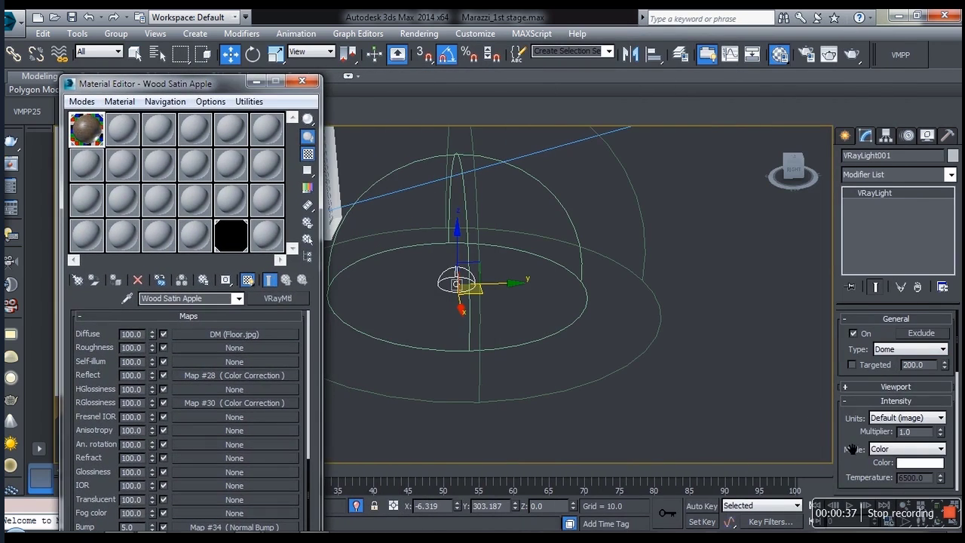
pyautogui.moveTo(852, 449); pyautogui.dragTo(881, 339)
pyautogui.moveTo(862, 432); pyautogui.dragTo(880, 348)
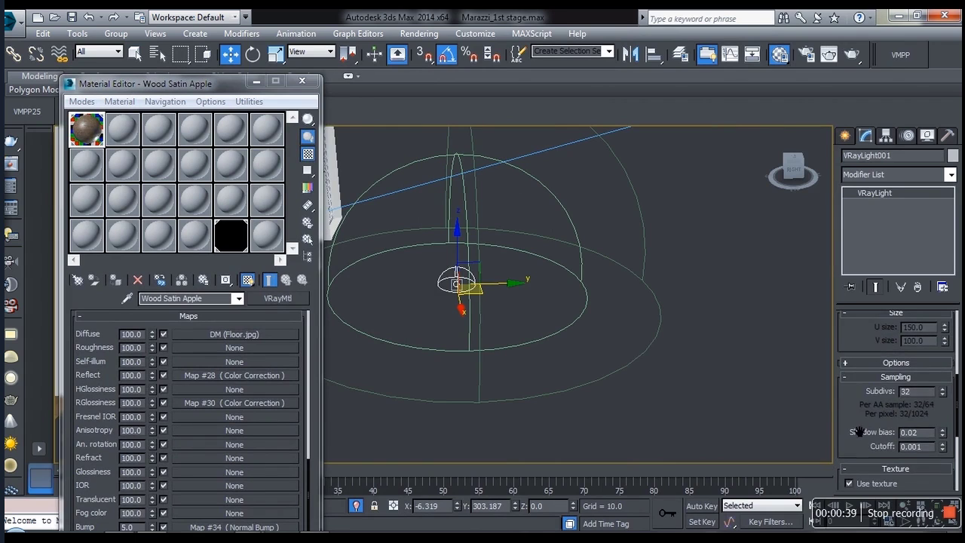
pyautogui.moveTo(860, 431); pyautogui.dragTo(866, 348)
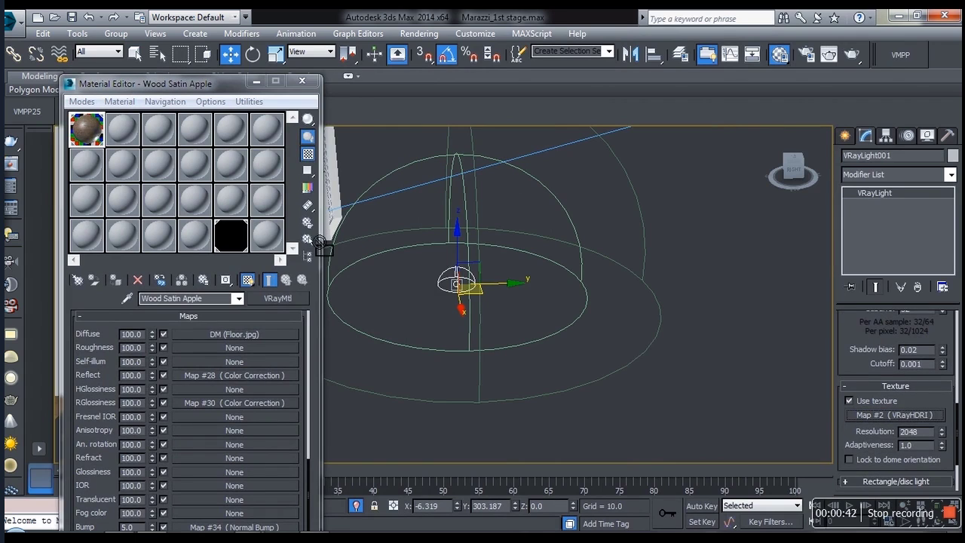
pyautogui.moveTo(318, 240); pyautogui.dragTo(267, 235)
pyautogui.click(160, 363)
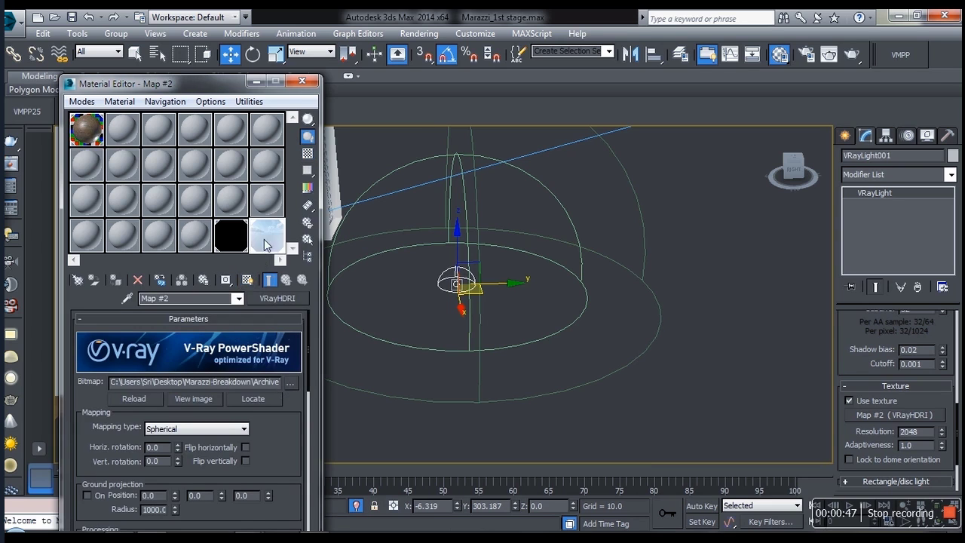
# View the sky map in an enlarged preview window and close the preview.
pyautogui.doubleClick(264, 243)
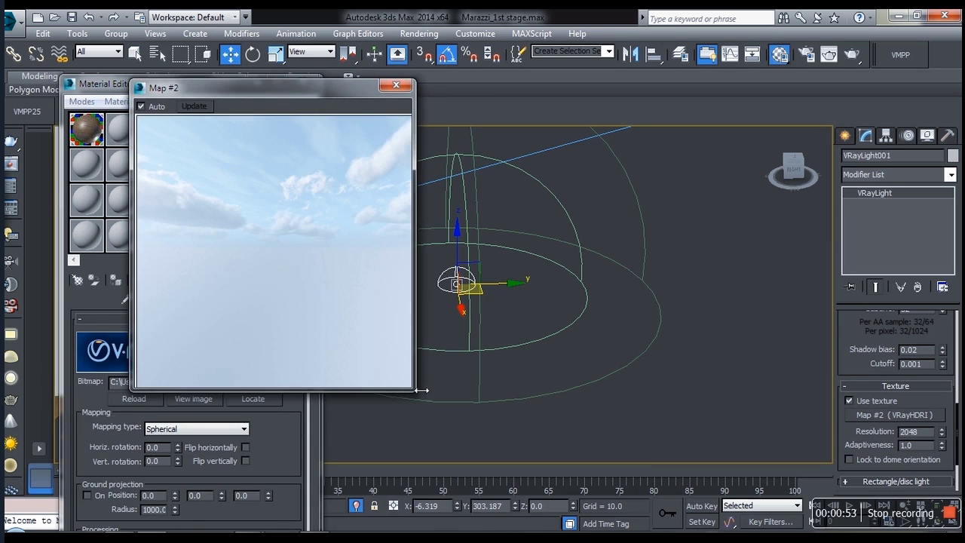
pyautogui.moveTo(414, 390); pyautogui.dragTo(460, 435)
pyautogui.click(441, 86)
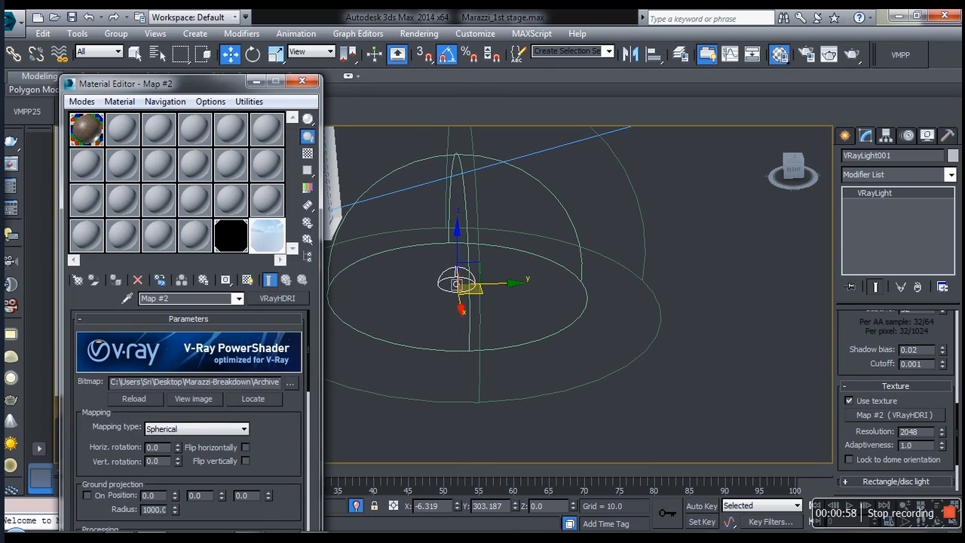
pyautogui.moveTo(332, 531)
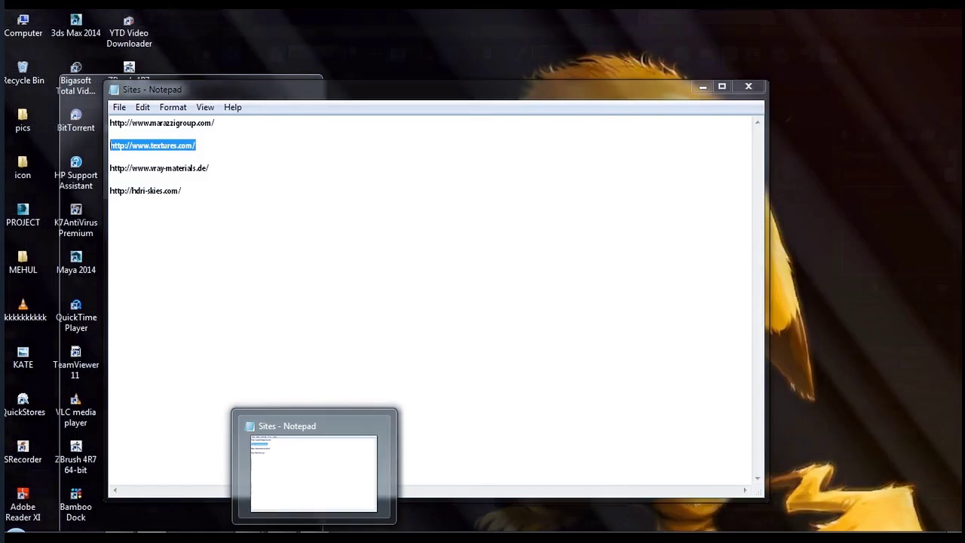
pyautogui.click(329, 491)
pyautogui.moveTo(205, 191); pyautogui.dragTo(110, 190)
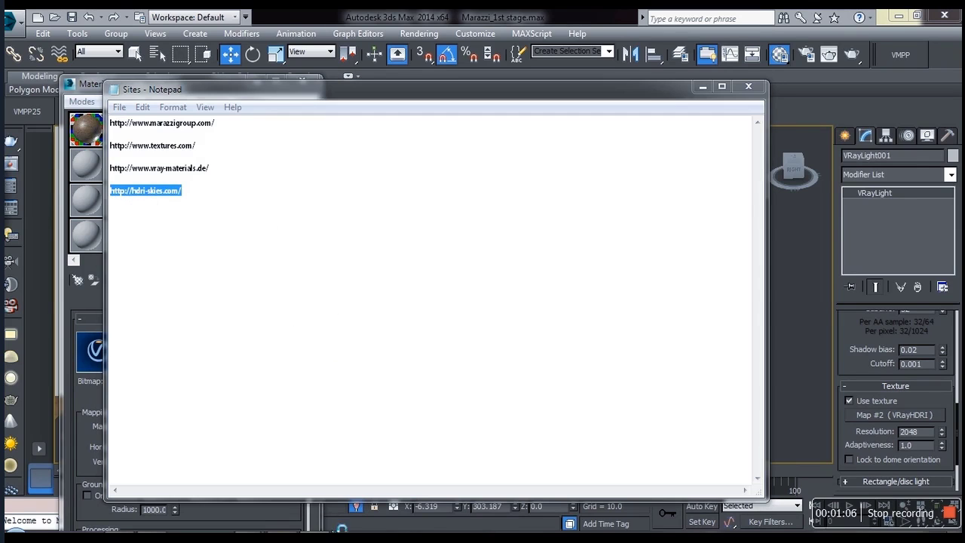
pyautogui.click(749, 86)
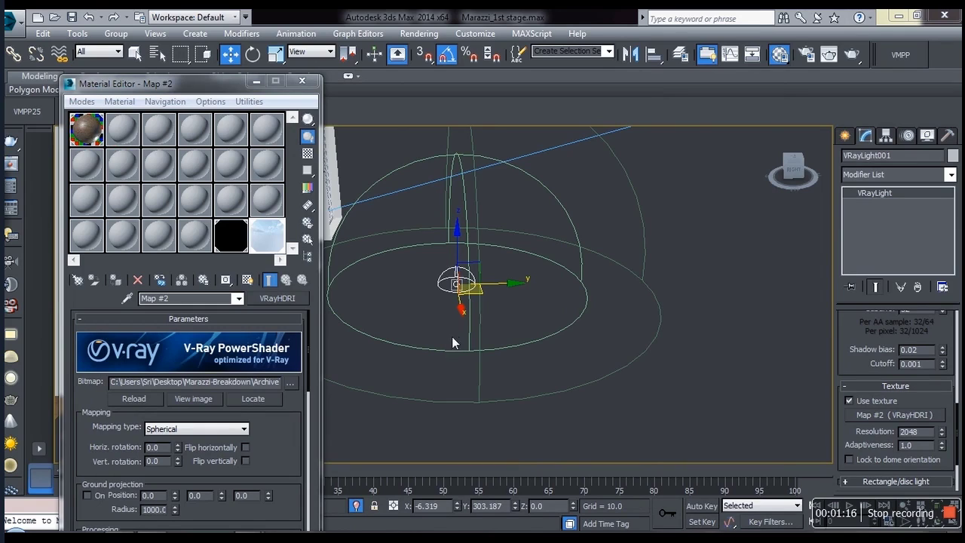
# Close the Material Editor, select the Daylight system's sun and choose VRaySun as its sunlight type.
pyautogui.click(306, 82)
pyautogui.moveTo(540, 221); pyautogui.dragTo(574, 262, button='middle')
pyautogui.click(575, 263)
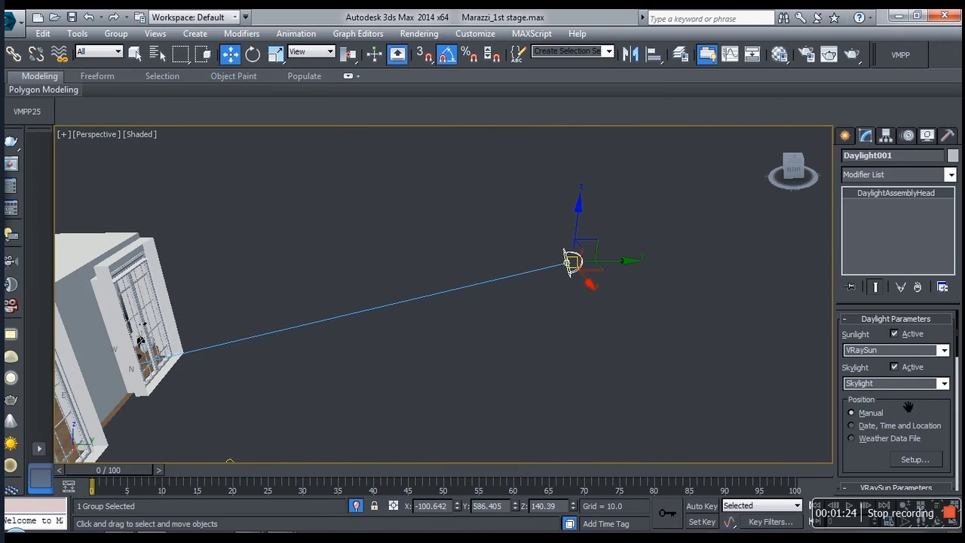
pyautogui.click(943, 349)
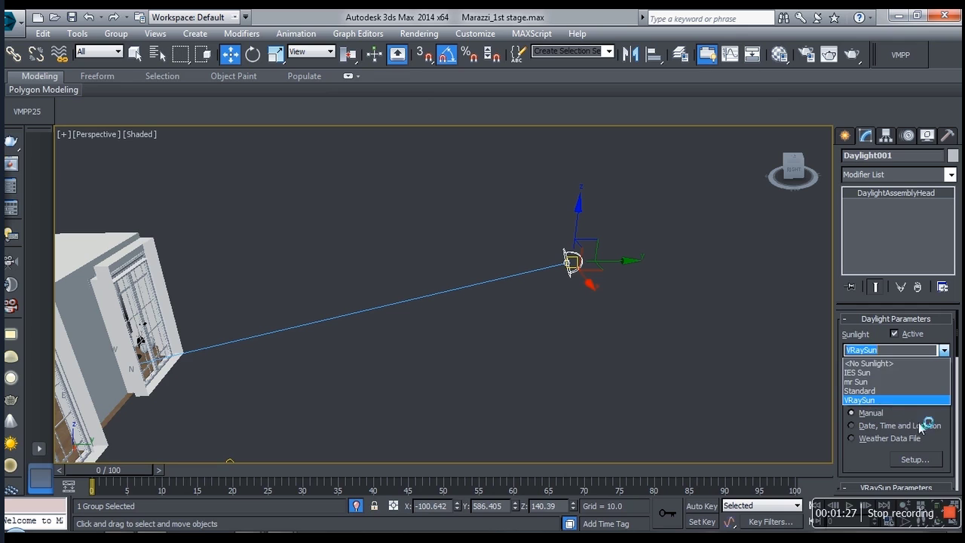
pyautogui.click(904, 401)
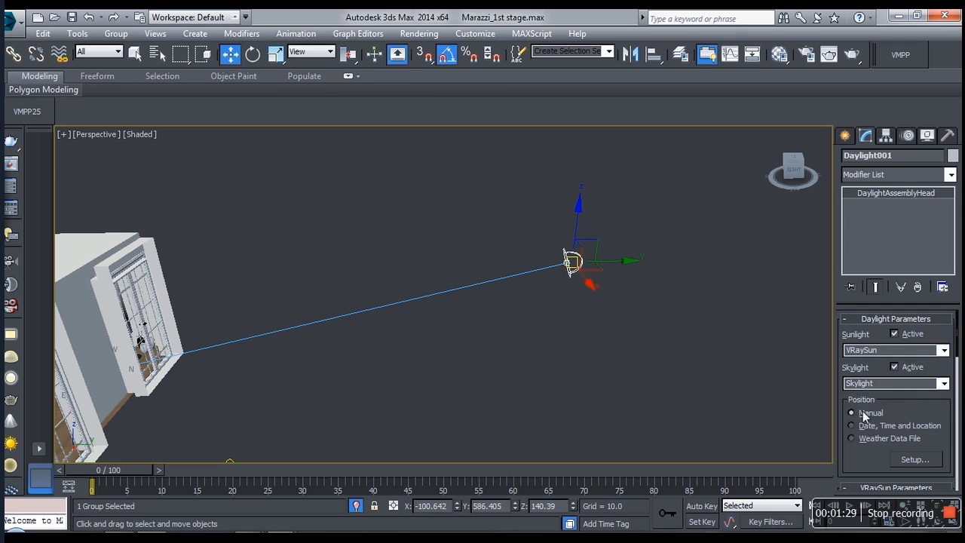
# Examine the VRaySun parameters, including the intensity and size multipliers, and choose override as the color mode.
pyautogui.scroll(-8, 927, 418)
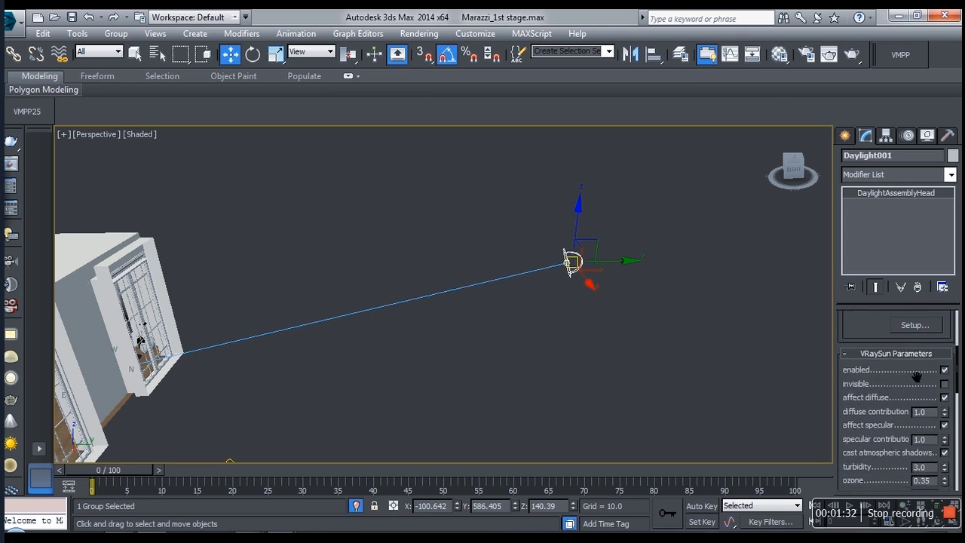
pyautogui.scroll(-2, 927, 325)
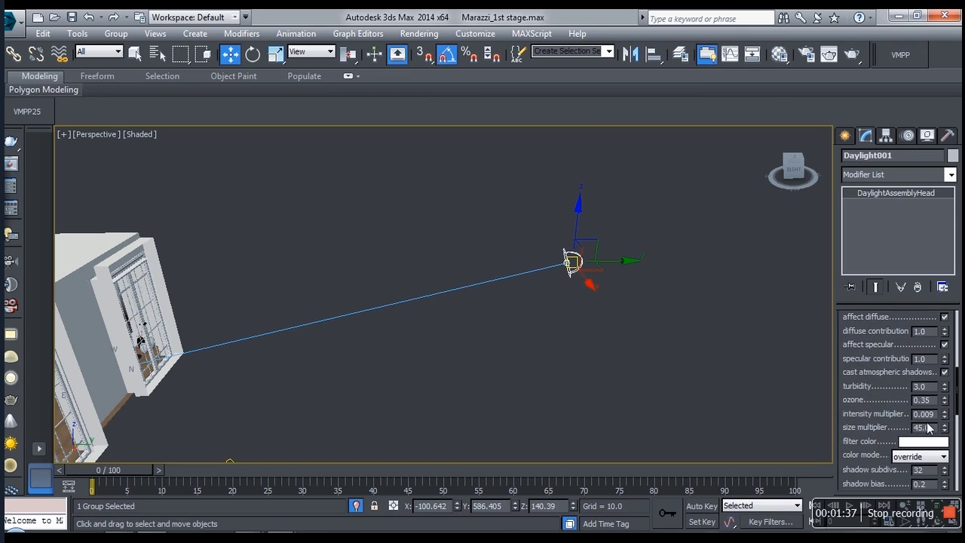
pyautogui.scroll(-3, 903, 405)
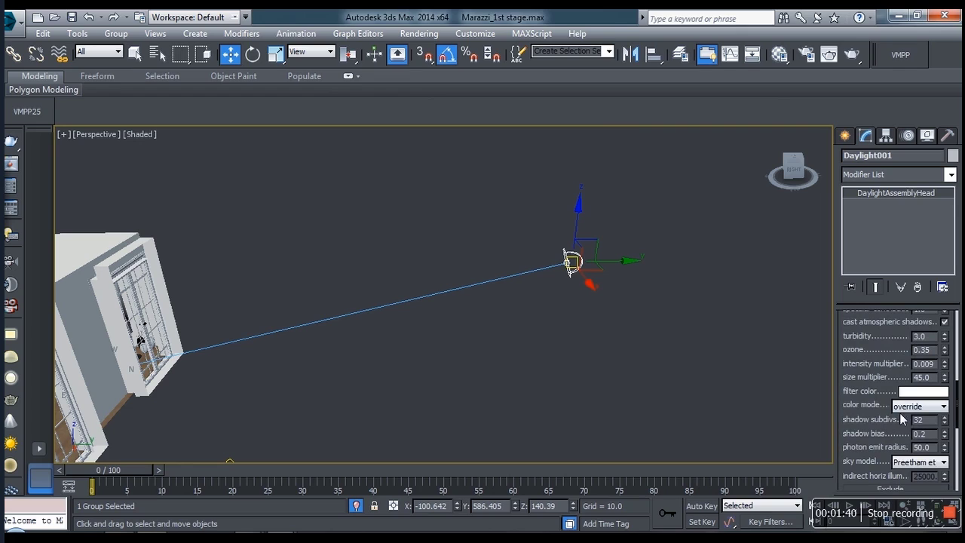
pyautogui.click(910, 408)
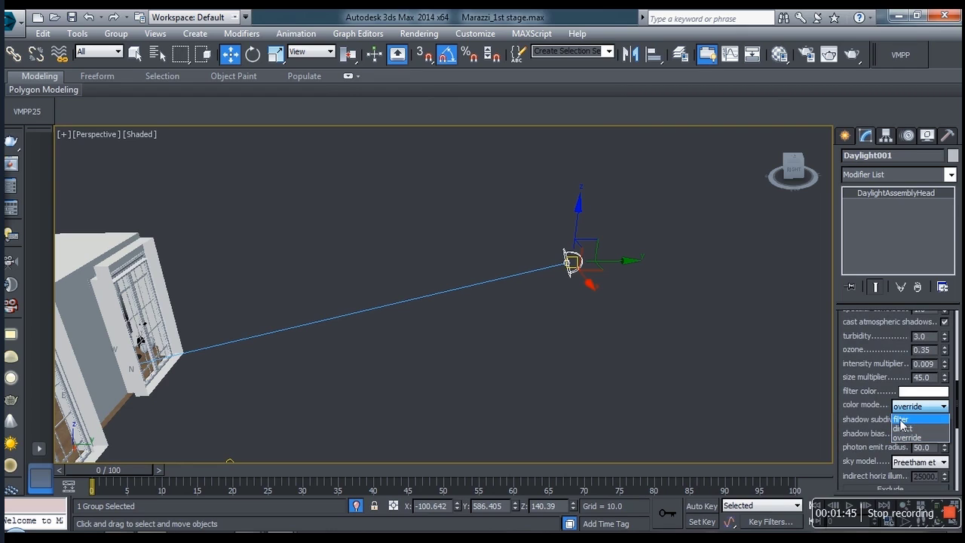
pyautogui.click(905, 438)
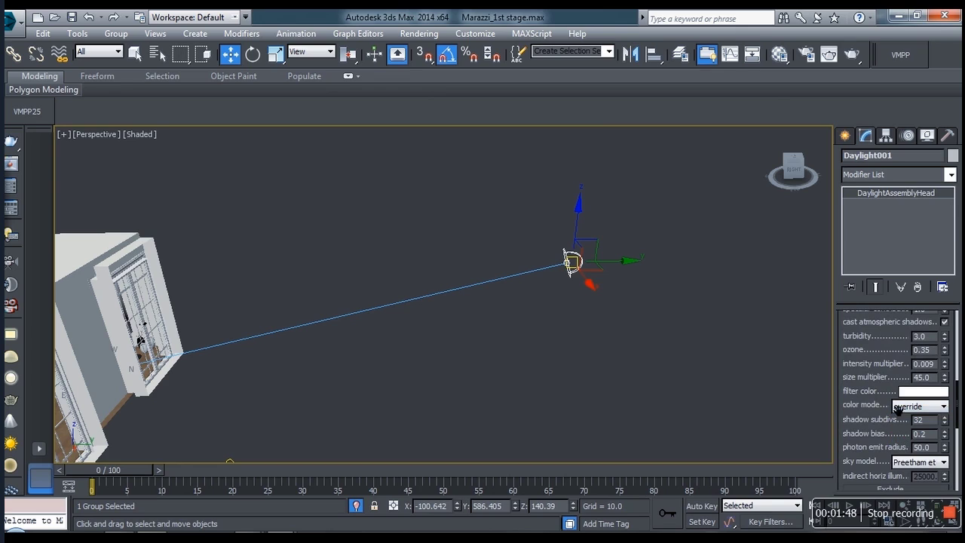
pyautogui.scroll(-2, 897, 408)
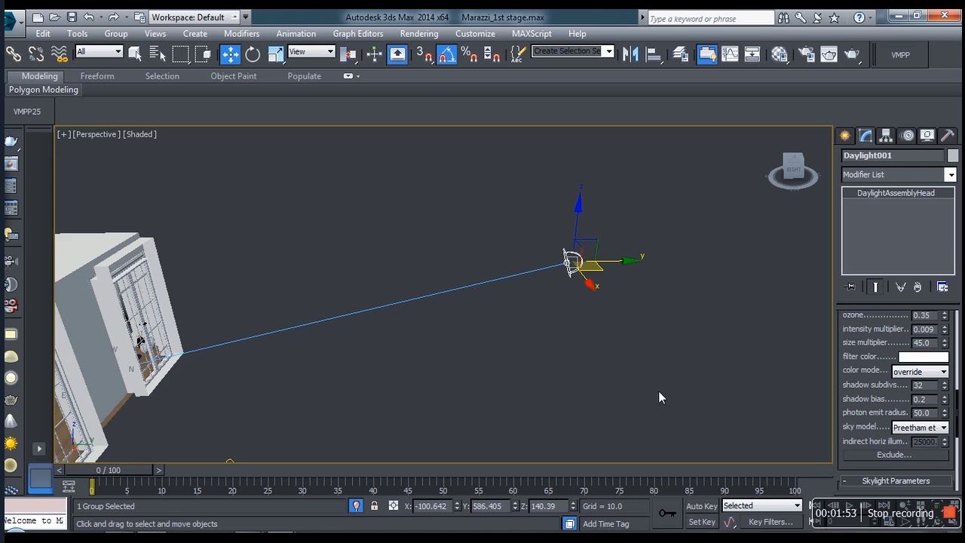
# Reselect the V-Ray dome light and review its VRayHDRI map's mapping and processing settings in the Material Editor.
pyautogui.scroll(6, 416, 374)
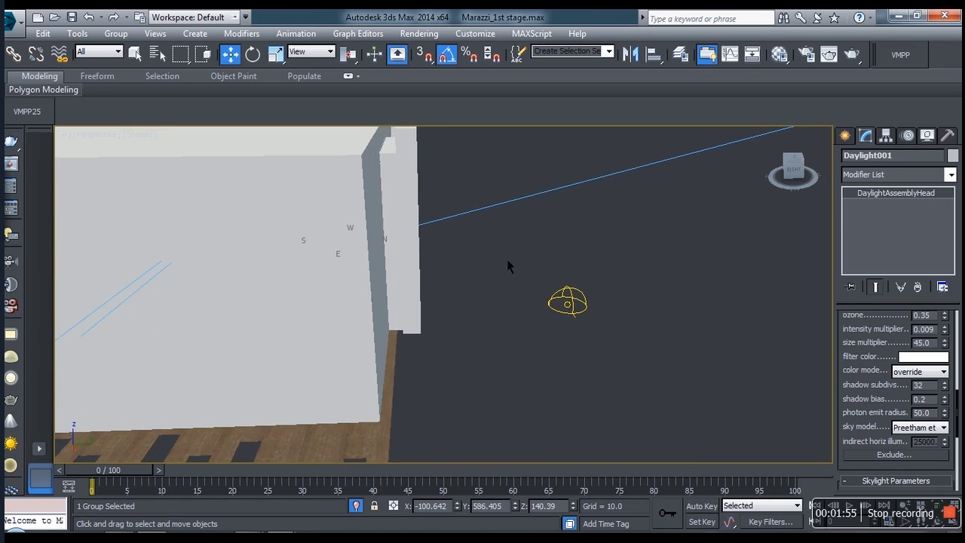
pyautogui.scroll(-3, 498, 234)
pyautogui.moveTo(493, 210); pyautogui.dragTo(568, 317)
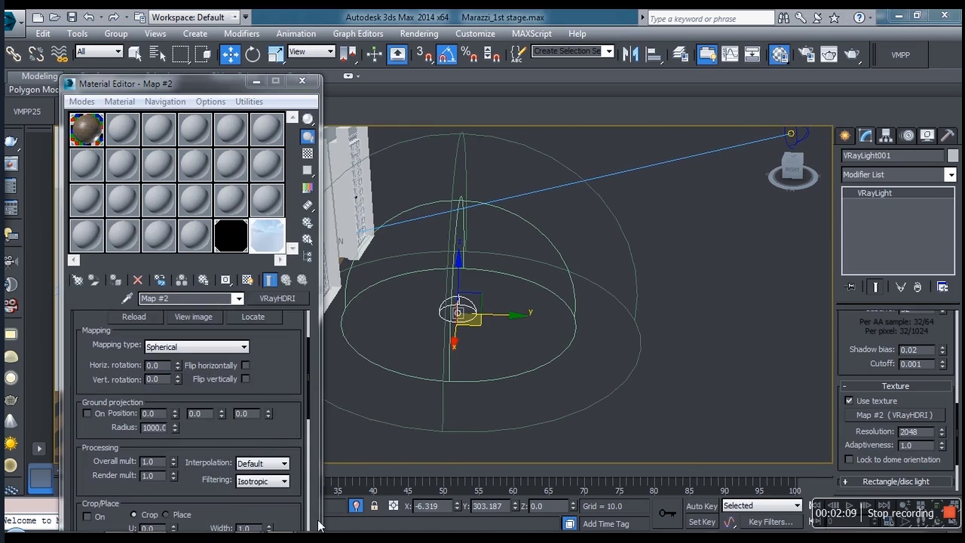
pyautogui.moveTo(343, 478)
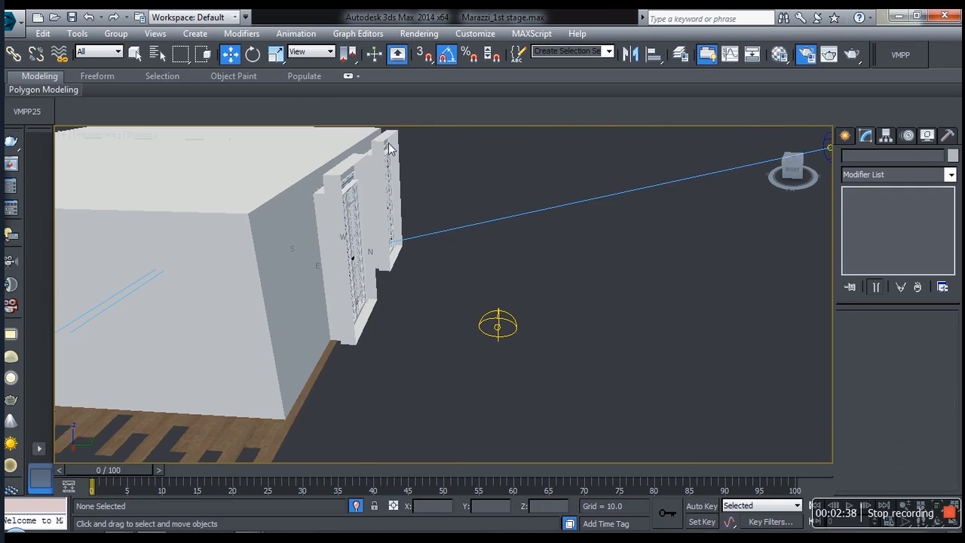
# Bring up Render Setup and examine the common output settings and the assigned renderers.
pyautogui.press('F10')
pyautogui.moveTo(459, 71); pyautogui.dragTo(452, 52)
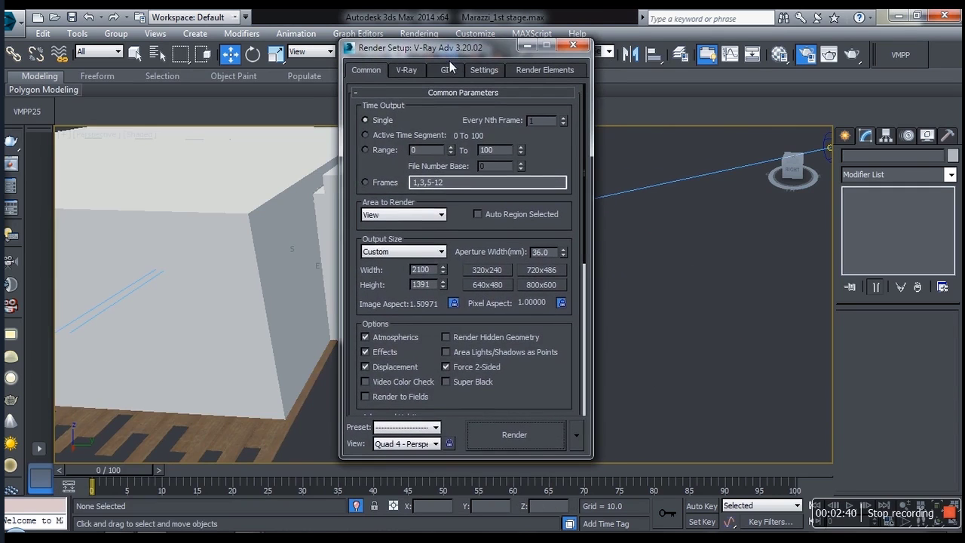
pyautogui.scroll(-6, 543, 241)
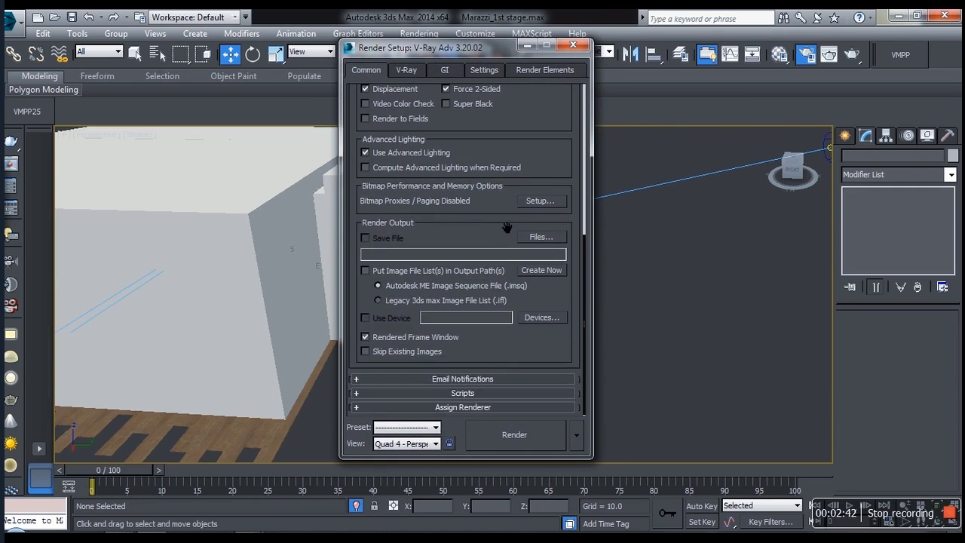
pyautogui.click(478, 406)
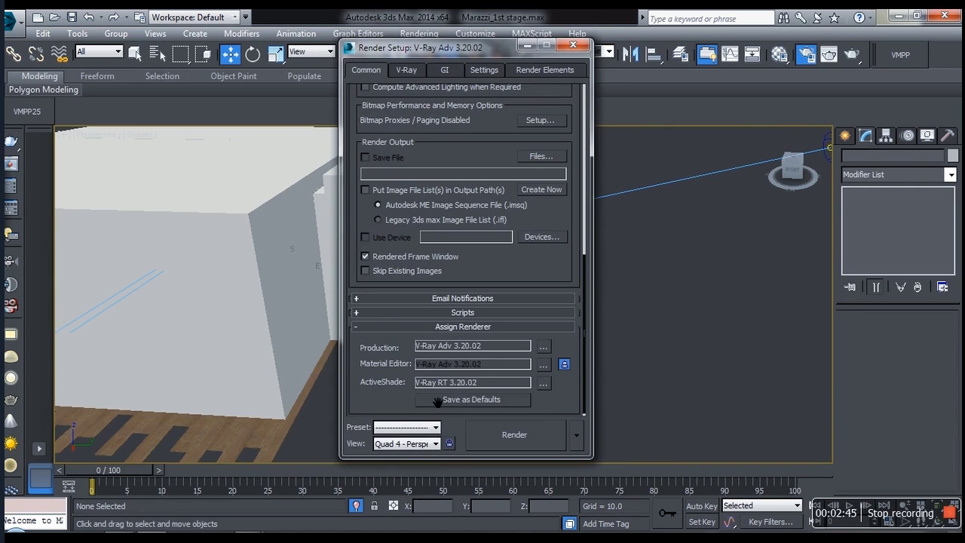
pyautogui.moveTo(393, 401); pyautogui.dragTo(391, 435)
pyautogui.moveTo(491, 118); pyautogui.dragTo(490, 325)
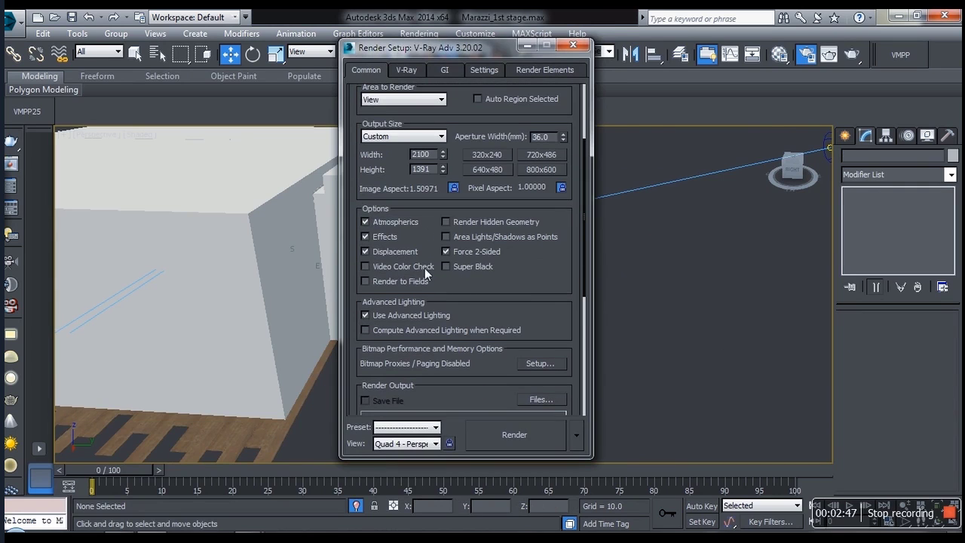
# In the V-Ray image sampler settings, choose the Adaptive type, try the Sharp Quadratic filter and set the image filter to Area.
pyautogui.click(409, 70)
pyautogui.click(410, 167)
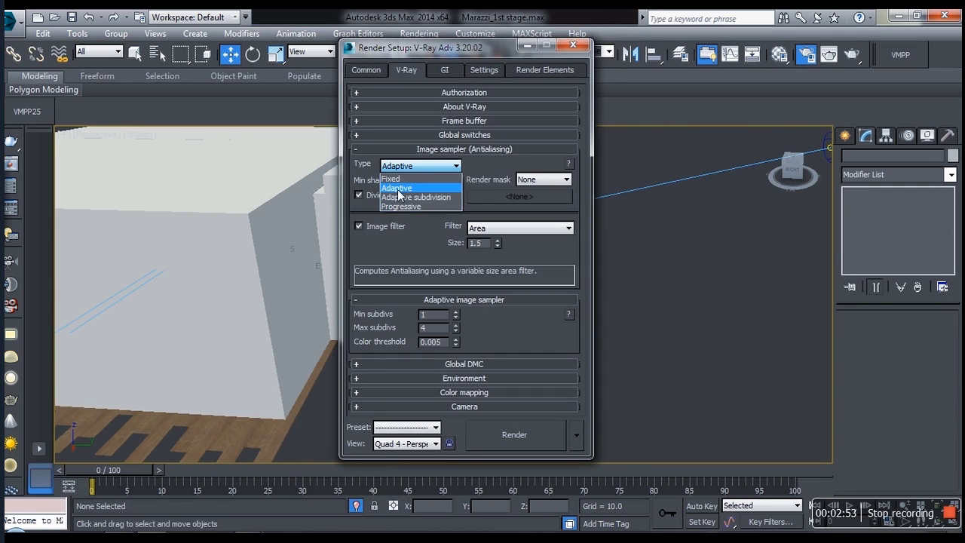
pyautogui.click(399, 188)
pyautogui.click(501, 230)
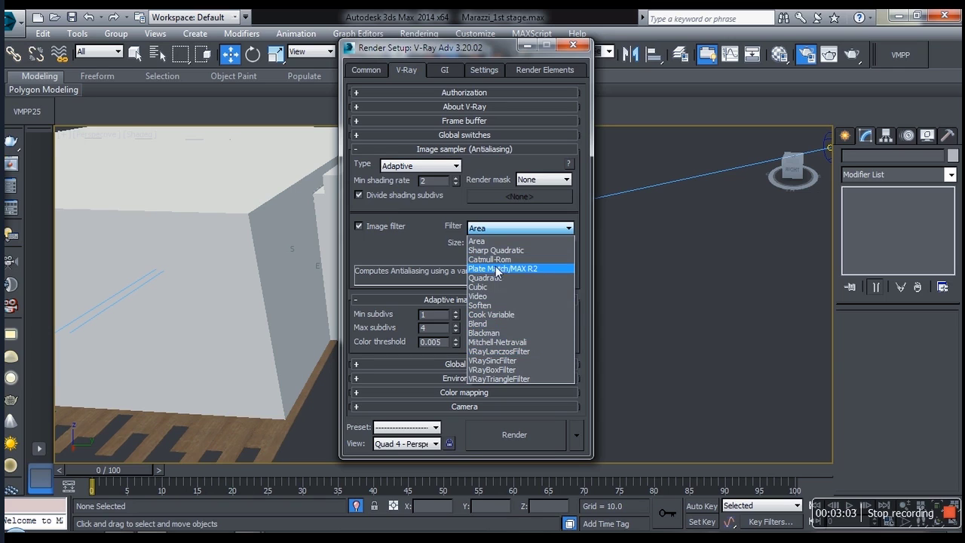
pyautogui.click(477, 250)
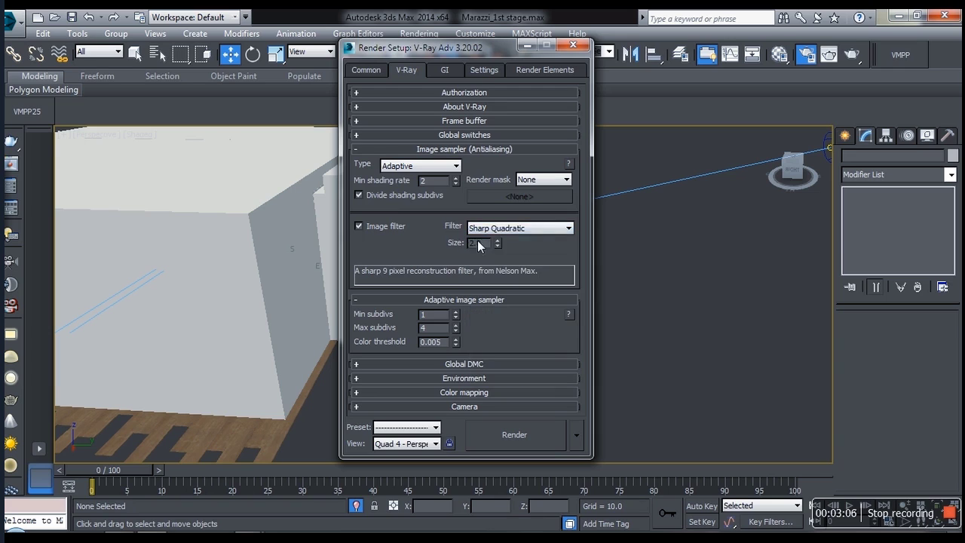
pyautogui.click(521, 228)
pyautogui.click(478, 241)
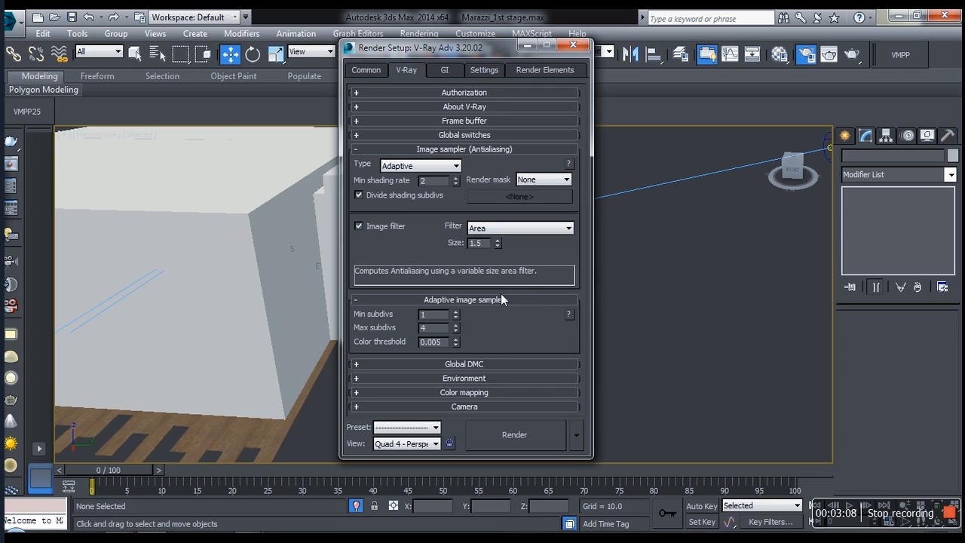
# Expand the Global DMC and Color mapping settings to examine their sampling and multiplier values.
pyautogui.click(464, 364)
pyautogui.moveTo(524, 331); pyautogui.dragTo(476, 278)
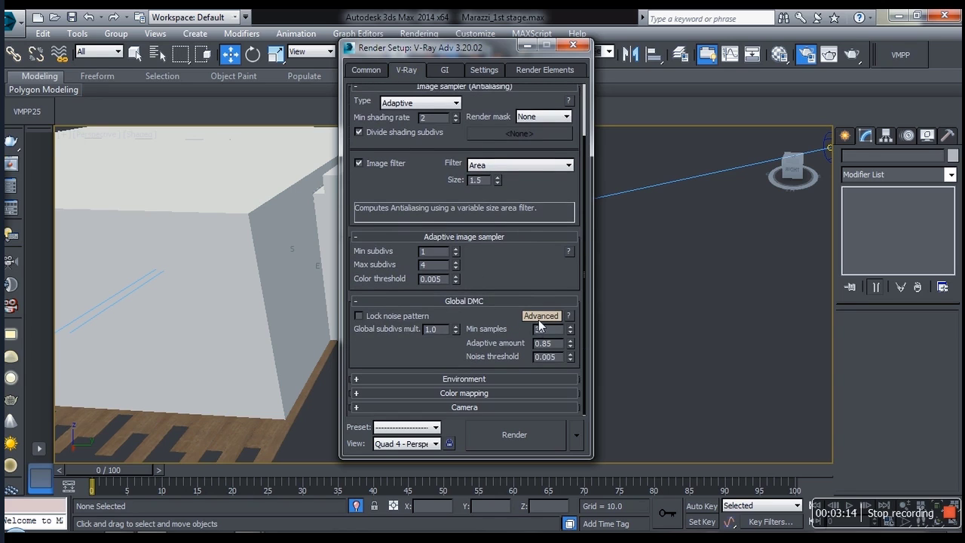
pyautogui.moveTo(497, 342); pyautogui.dragTo(530, 231)
pyautogui.click(458, 395)
# Move the Render Setup dialog aside and bring the furnished room interior into view in the perspective viewport.
pyautogui.moveTo(473, 51); pyautogui.dragTo(240, 62)
pyautogui.keyDown('alt'); pyautogui.moveTo(453, 256); pyautogui.dragTo(582, 307, button='middle'); pyautogui.keyUp('alt')
pyautogui.scroll(6, 582, 307)
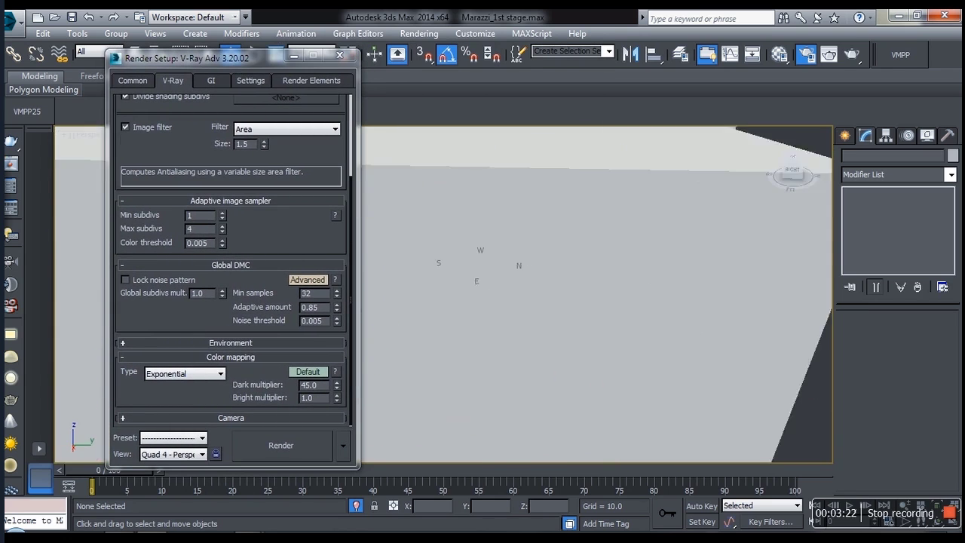
pyautogui.keyDown('alt'); pyautogui.moveTo(518, 156); pyautogui.dragTo(452, 290, button='middle'); pyautogui.keyUp('alt')
pyautogui.moveTo(310, 223); pyautogui.dragTo(309, 223)
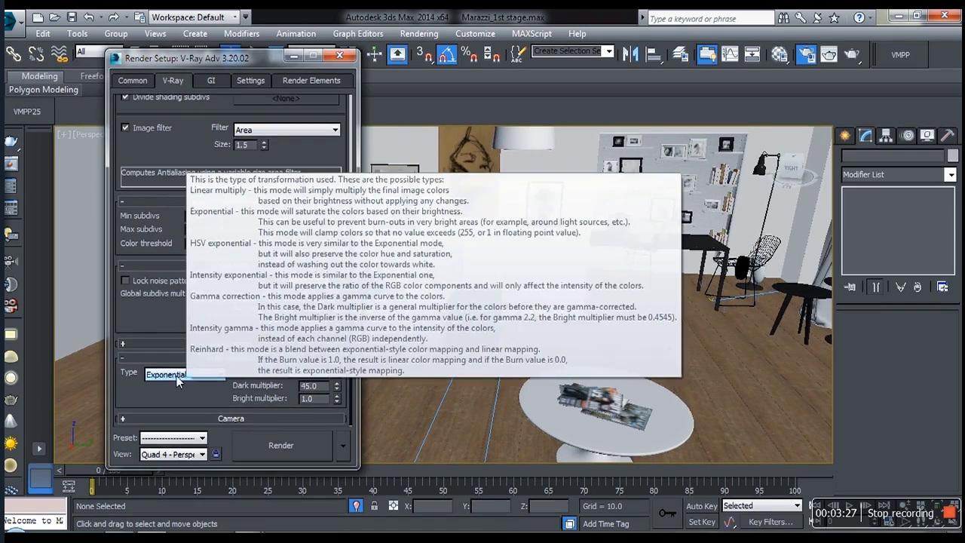
# Use Exponential color mapping with a dark multiplier of 47.4 and a bright multiplier of 0.7.
pyautogui.click(165, 375)
pyautogui.click(173, 330)
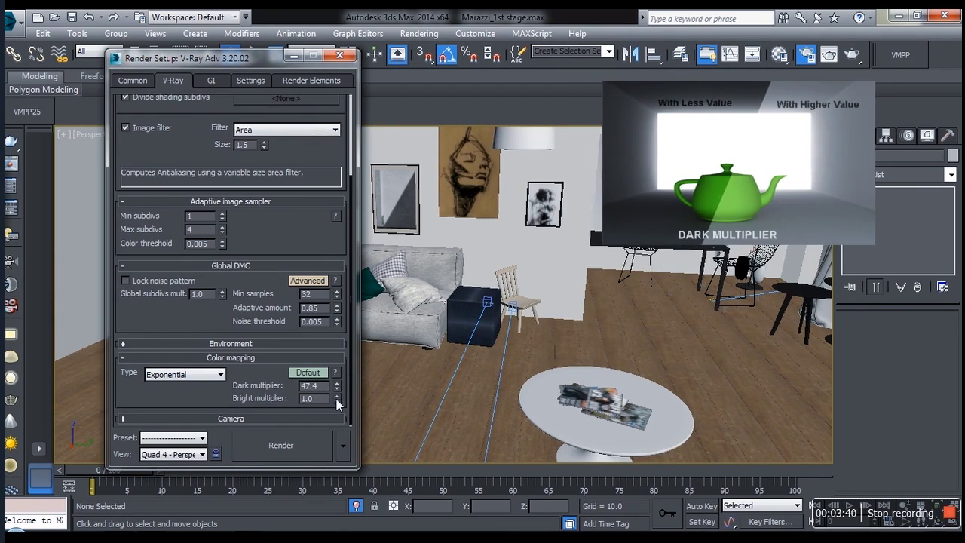
pyautogui.moveTo(338, 401); pyautogui.dragTo(348, 400)
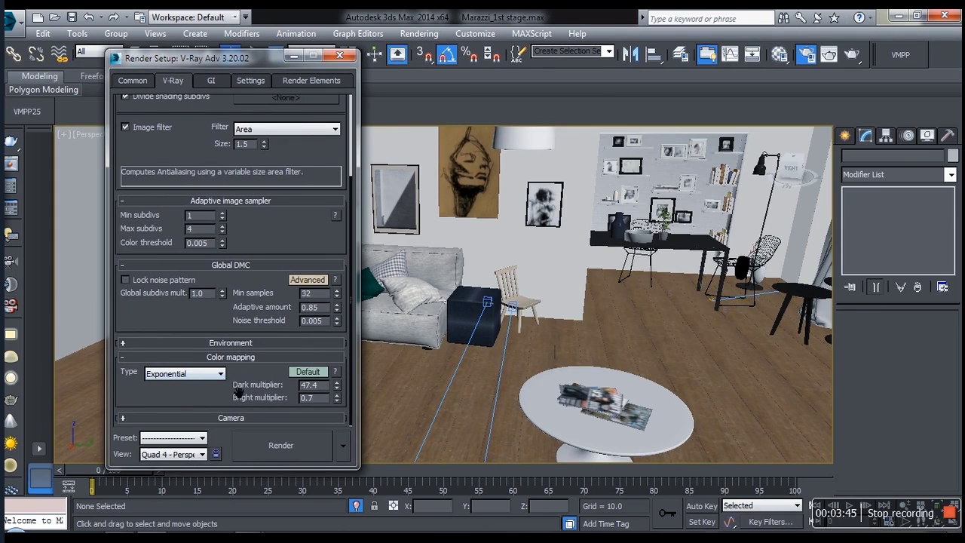
pyautogui.scroll(4, 208, 332)
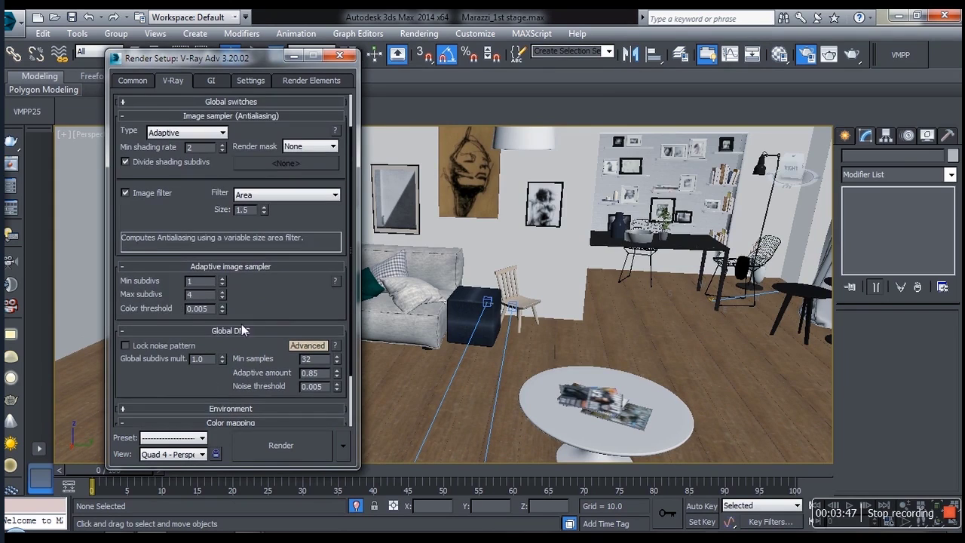
# Review the GI engines, choosing Irradiance map as primary, and examine the irradiance map and light cache parameters.
pyautogui.click(211, 81)
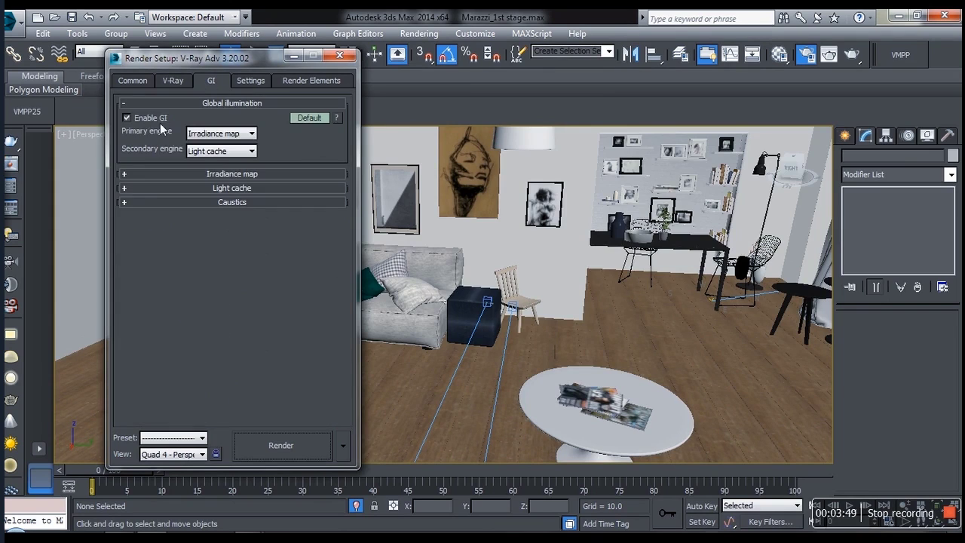
pyautogui.click(207, 175)
pyautogui.click(213, 133)
pyautogui.click(205, 142)
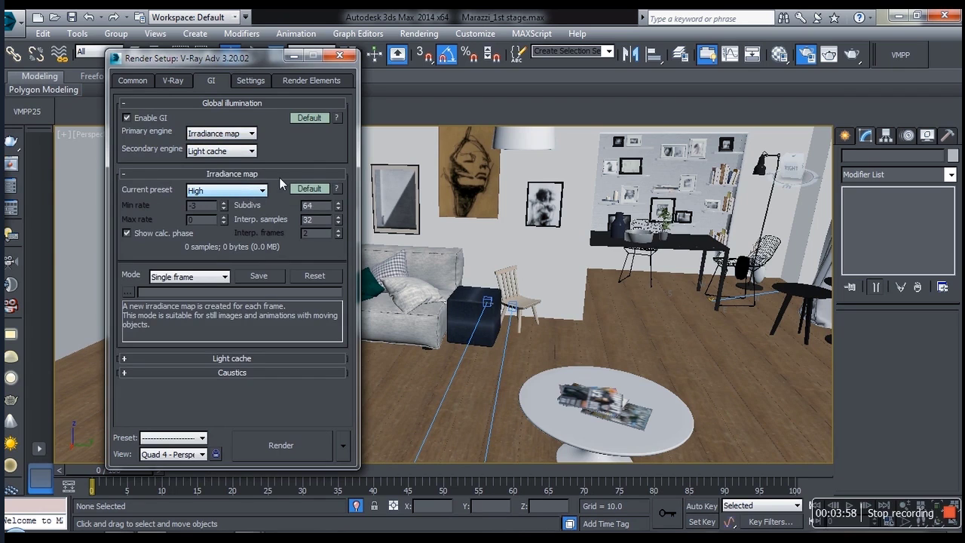
pyautogui.click(217, 360)
pyautogui.scroll(-2, 257, 355)
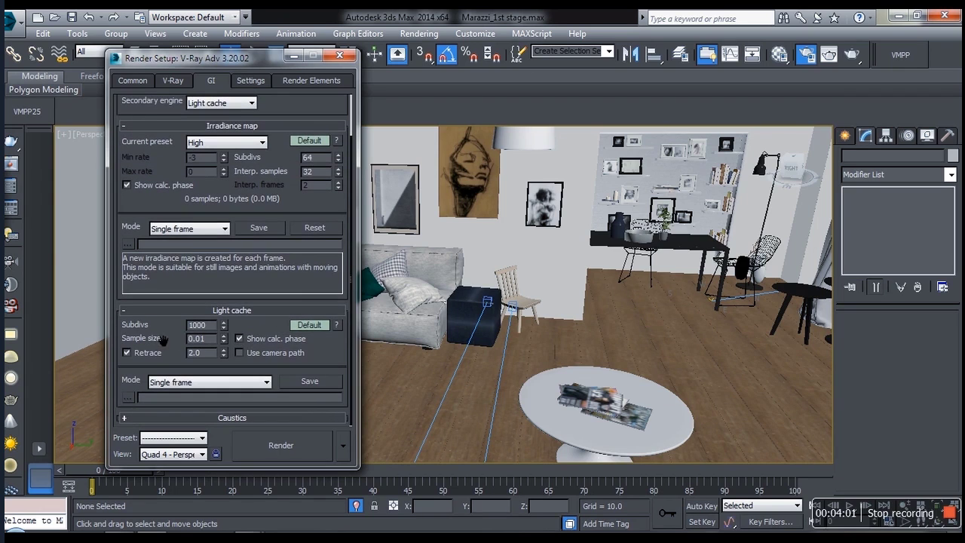
pyautogui.scroll(2, 286, 324)
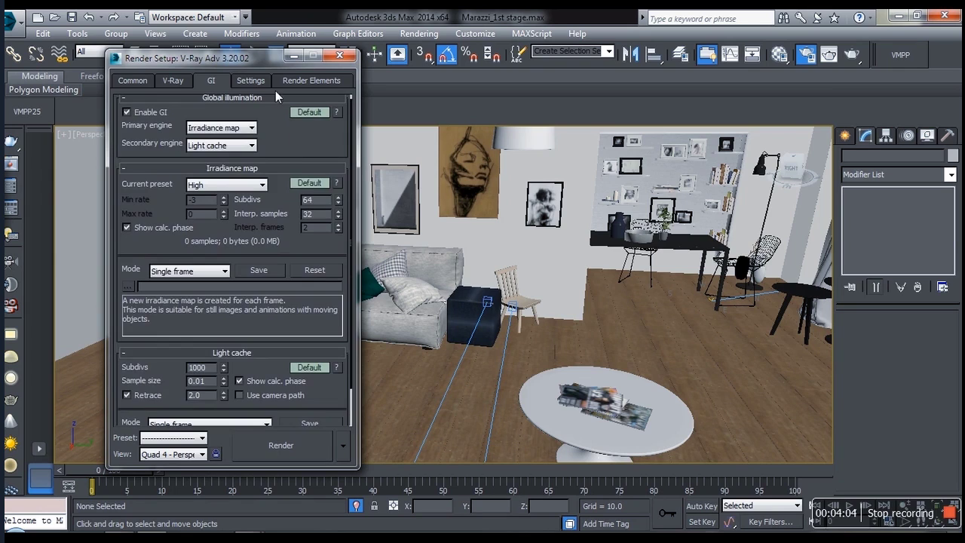
# Examine the V-Ray system and default displacement settings and the list of render elements, starting with VRayDiffuseFilter.
pyautogui.click(251, 80)
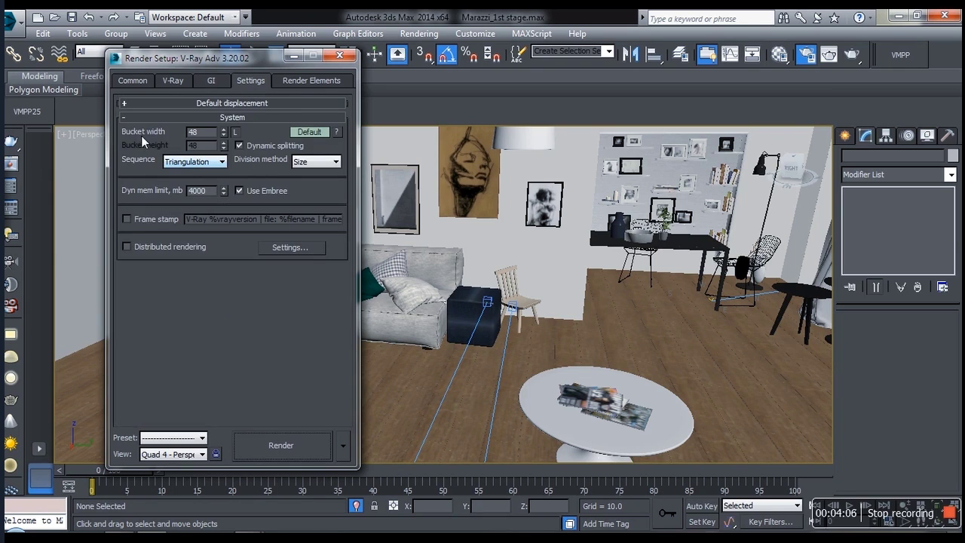
pyautogui.click(257, 104)
pyautogui.click(303, 81)
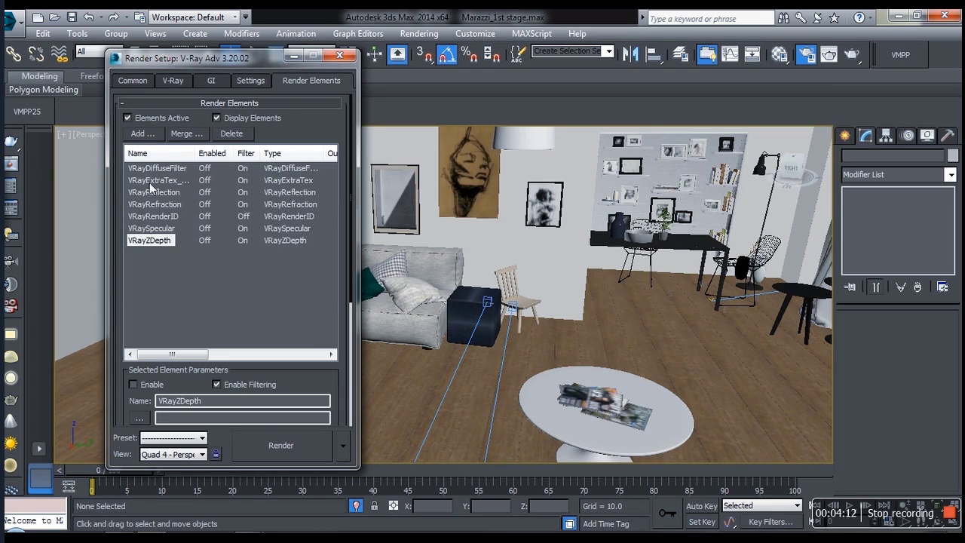
pyautogui.click(169, 170)
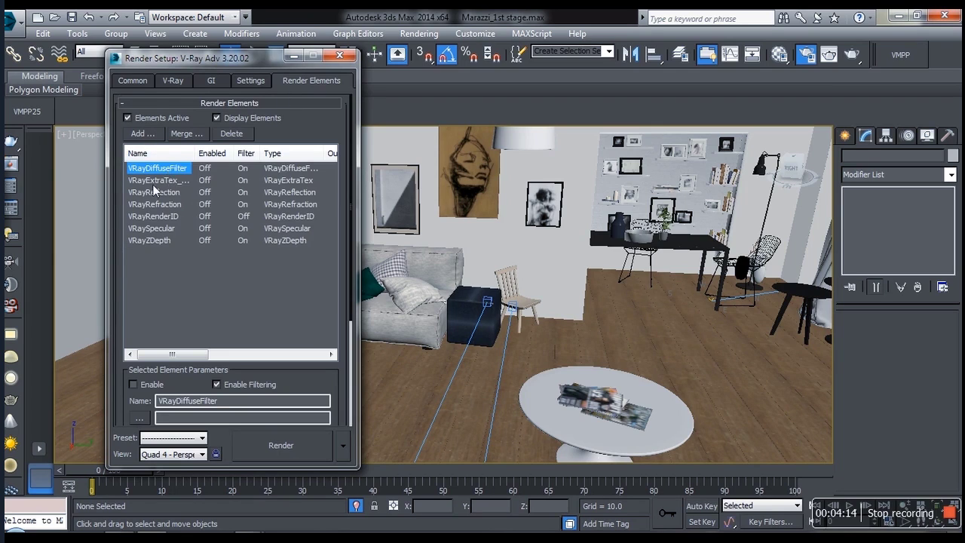
# Select the VRayExtraTex render element and place its VRayDirt texture in an empty Material Editor sample slot.
pyautogui.click(160, 181)
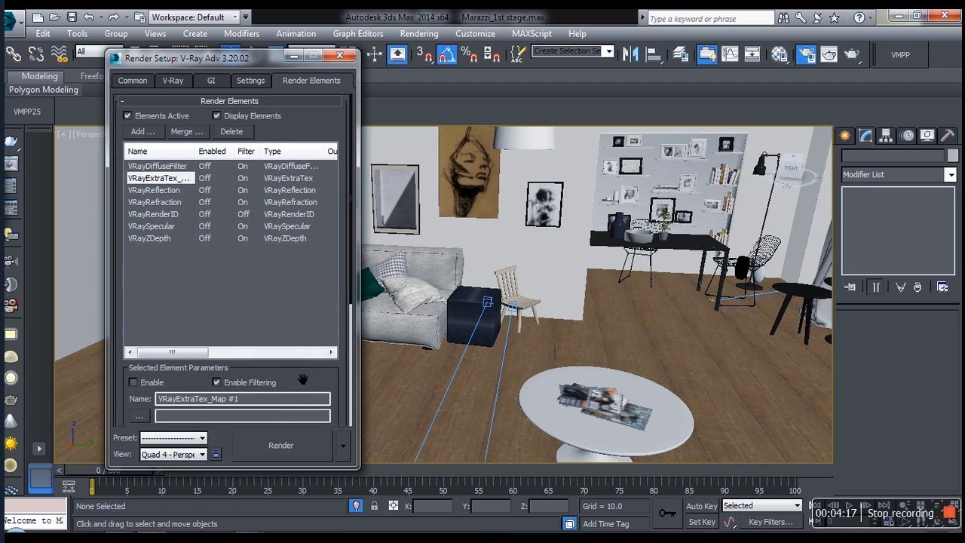
pyautogui.scroll(-5, 302, 378)
pyautogui.scroll(-3, 311, 362)
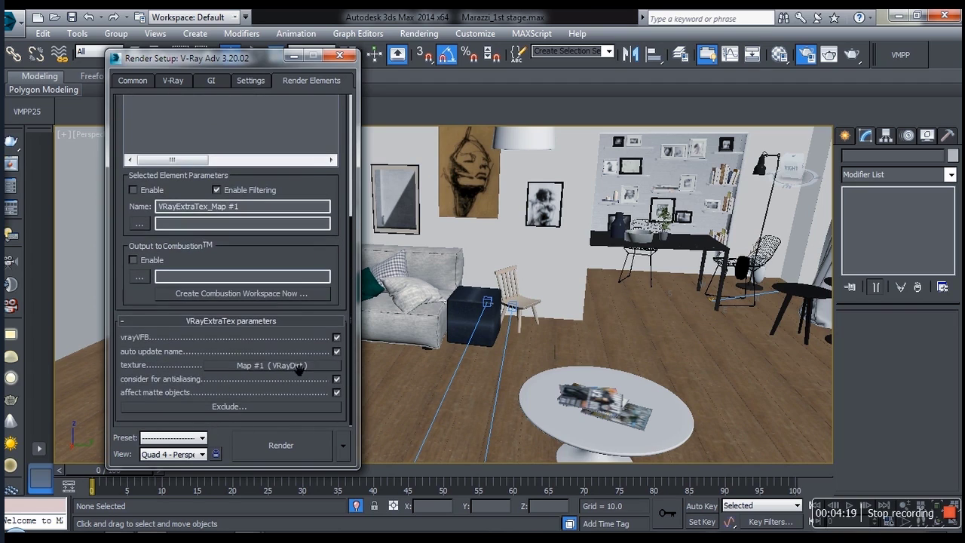
pyautogui.press('m')
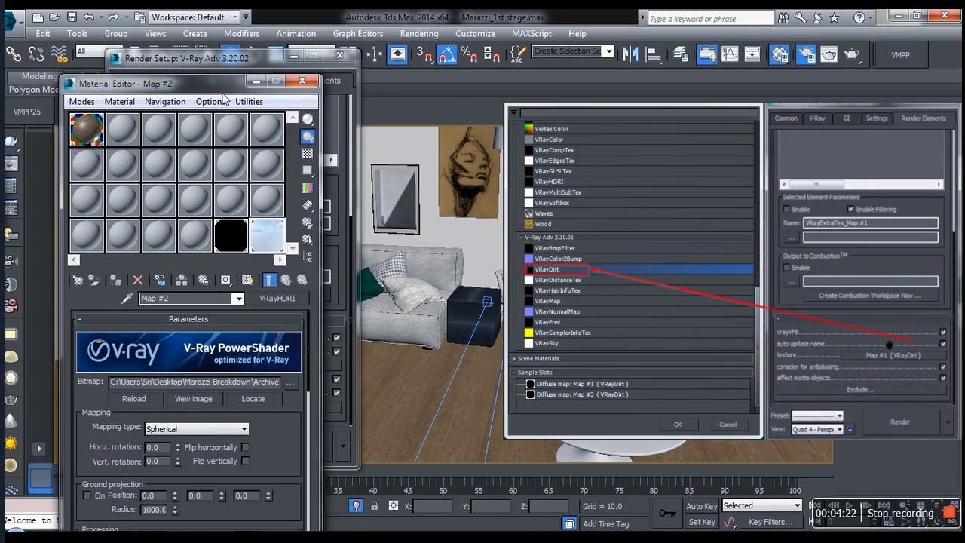
pyautogui.moveTo(223, 89); pyautogui.dragTo(573, 58)
pyautogui.moveTo(296, 373); pyautogui.dragTo(517, 218)
# Examine the VRayDirt map's parameters, including radius, distribution, subdivs, double sided and occlusion mode.
pyautogui.scroll(-2, 564, 333)
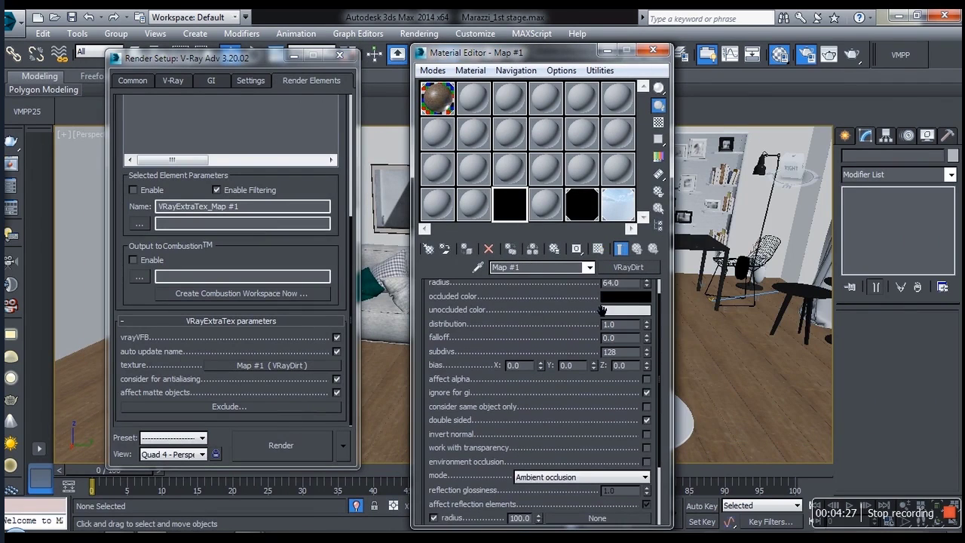
pyautogui.scroll(1, 486, 307)
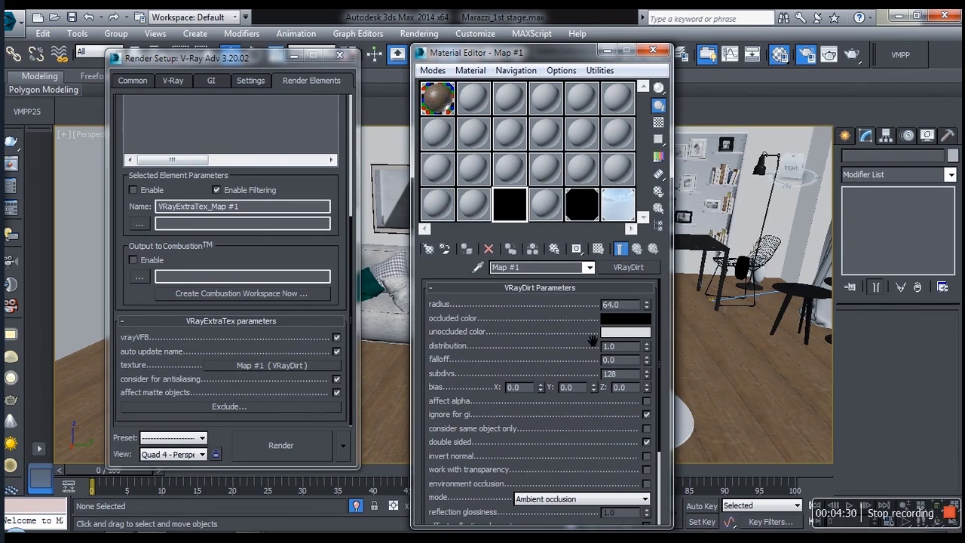
pyautogui.scroll(-2, 556, 391)
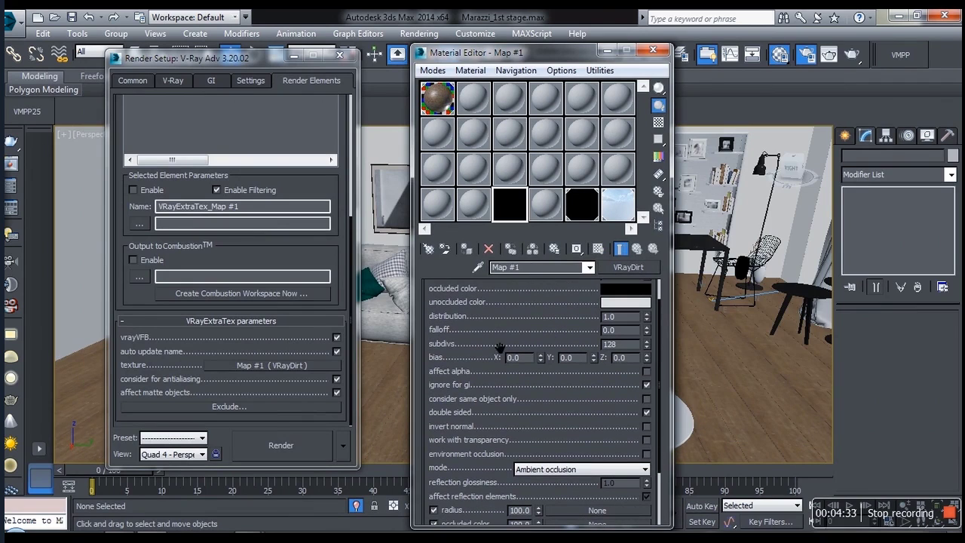
pyautogui.scroll(-1, 592, 407)
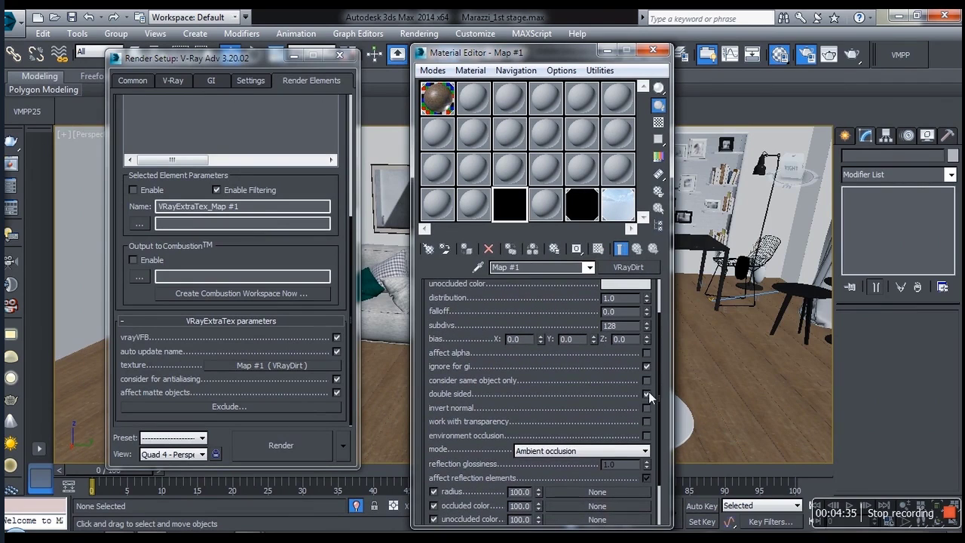
pyautogui.scroll(3, 580, 416)
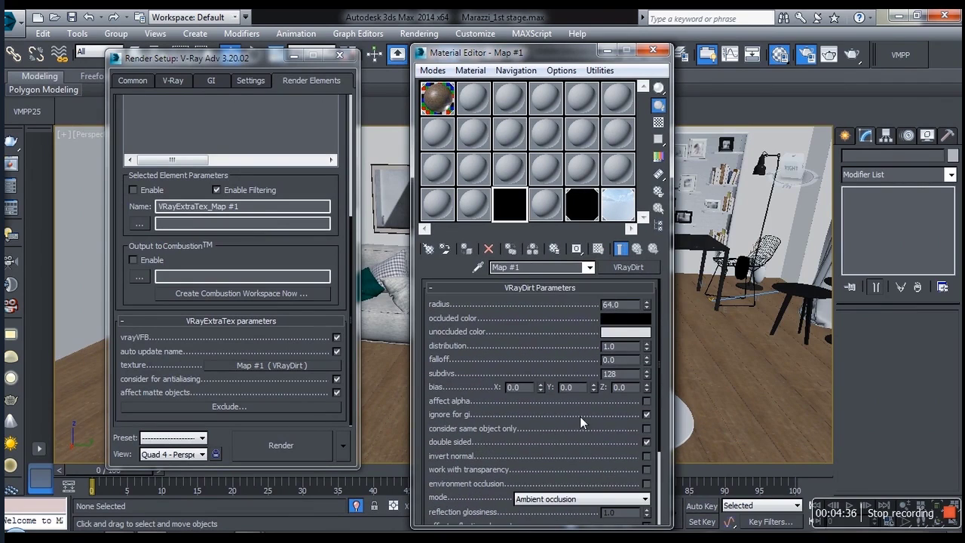
# Check the VRayDirt map's occluded color in the color selector and accept black.
pyautogui.click(613, 319)
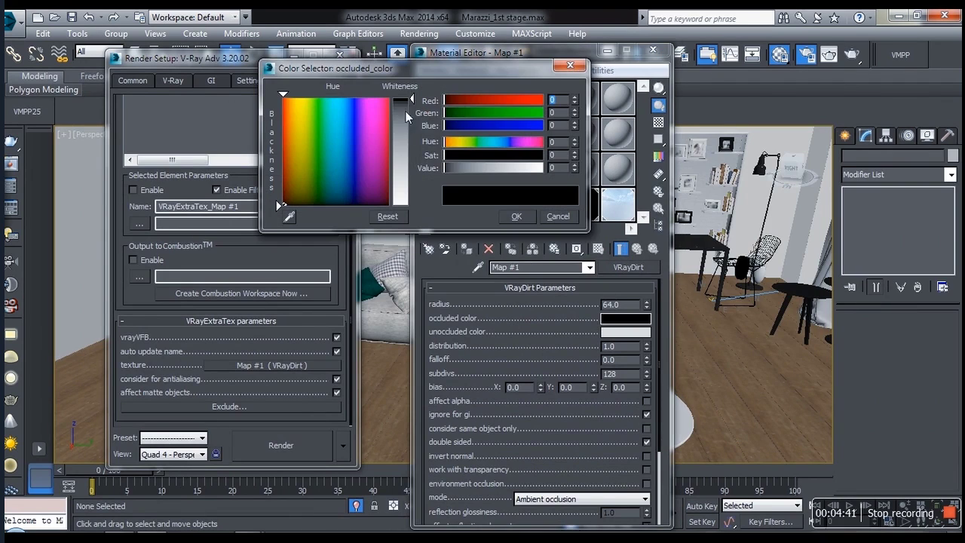
pyautogui.click(516, 216)
pyautogui.click(624, 320)
pyautogui.moveTo(399, 164); pyautogui.dragTo(401, 95)
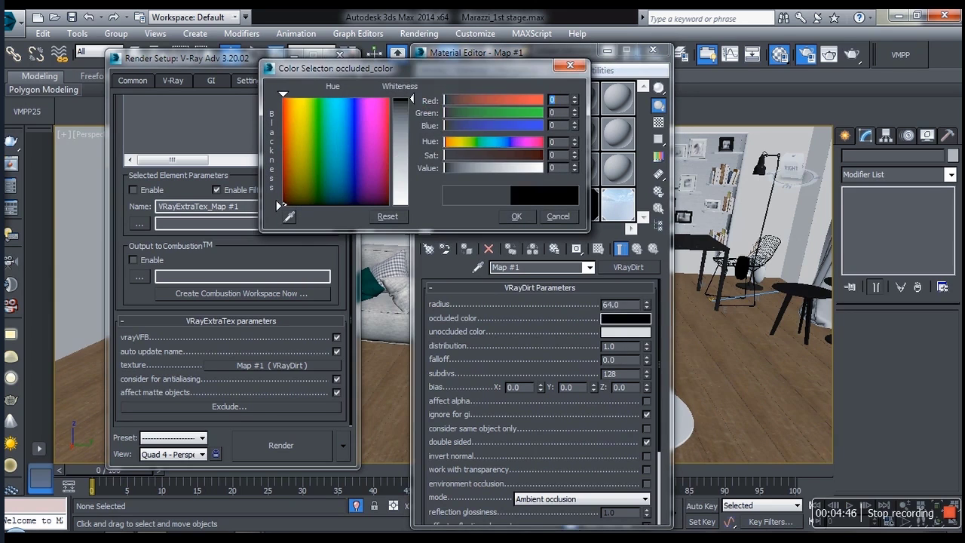
pyautogui.click(517, 221)
# Go through the remaining render elements, including VRayRenderID, VRaySpecular and VRayZDepth, and examine the ZDepth parameters.
pyautogui.scroll(5, 227, 264)
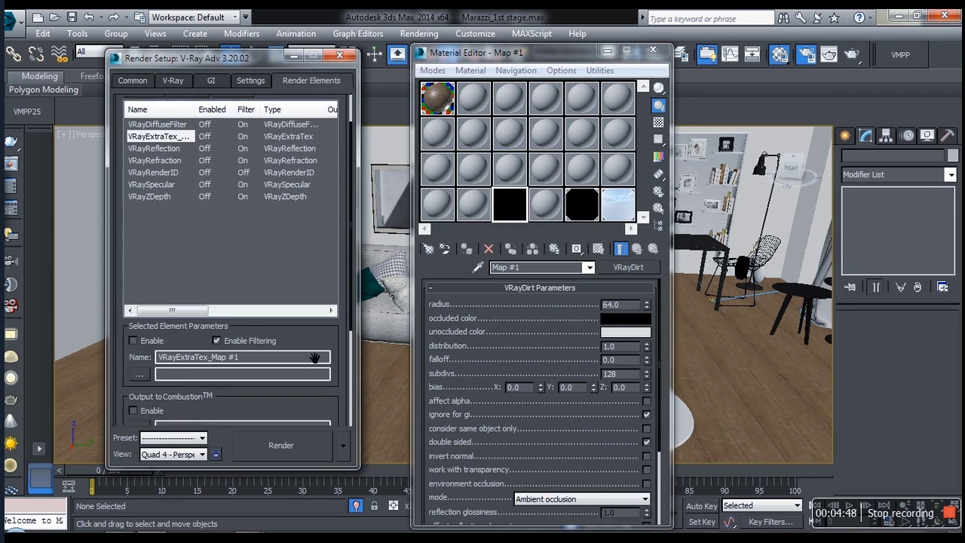
pyautogui.click(158, 158)
pyautogui.click(175, 182)
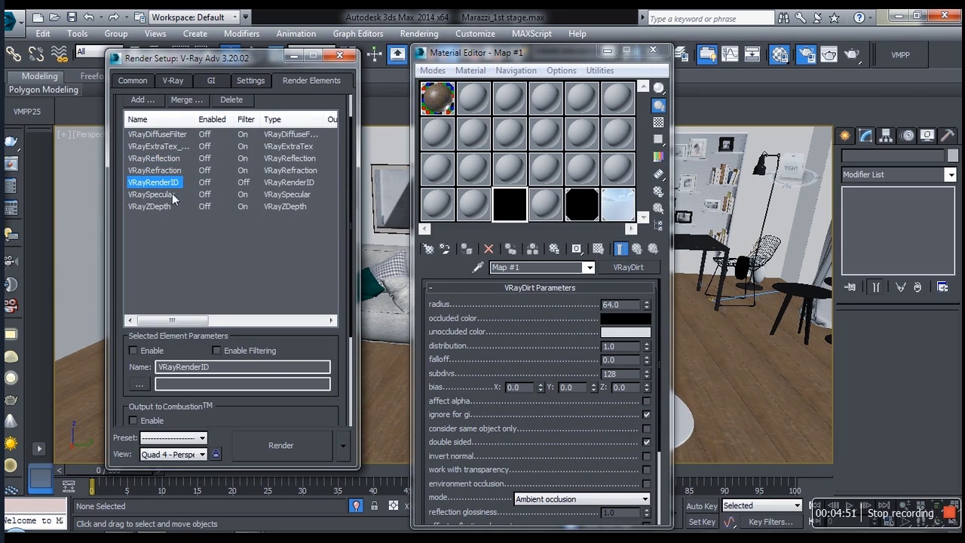
pyautogui.click(158, 195)
pyautogui.click(156, 206)
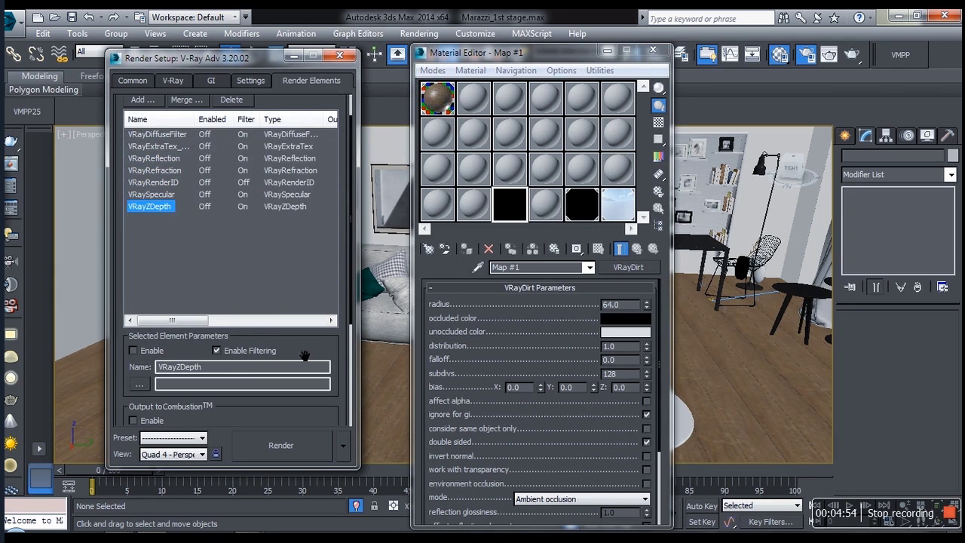
pyautogui.moveTo(324, 363); pyautogui.dragTo(322, 314)
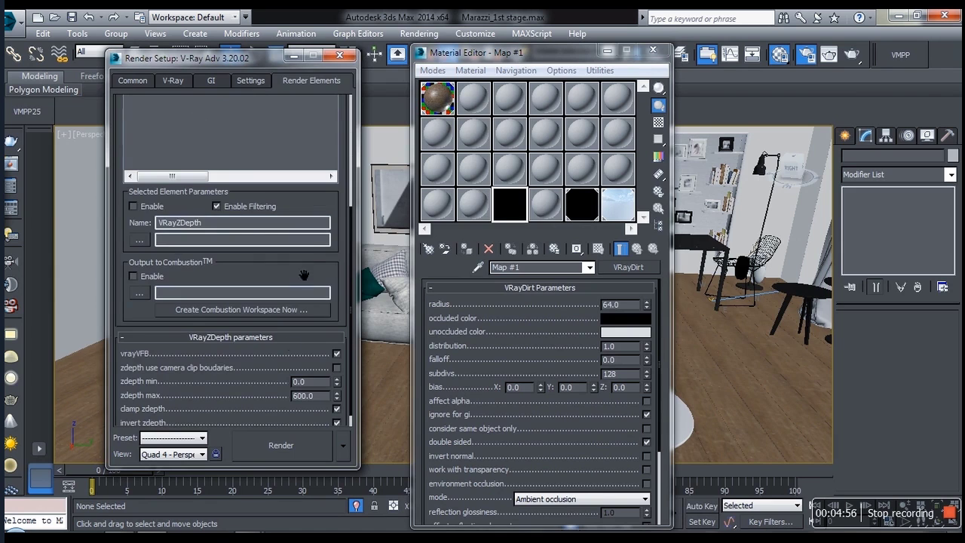
pyautogui.moveTo(304, 276); pyautogui.dragTo(319, 314)
pyautogui.scroll(3, 320, 313)
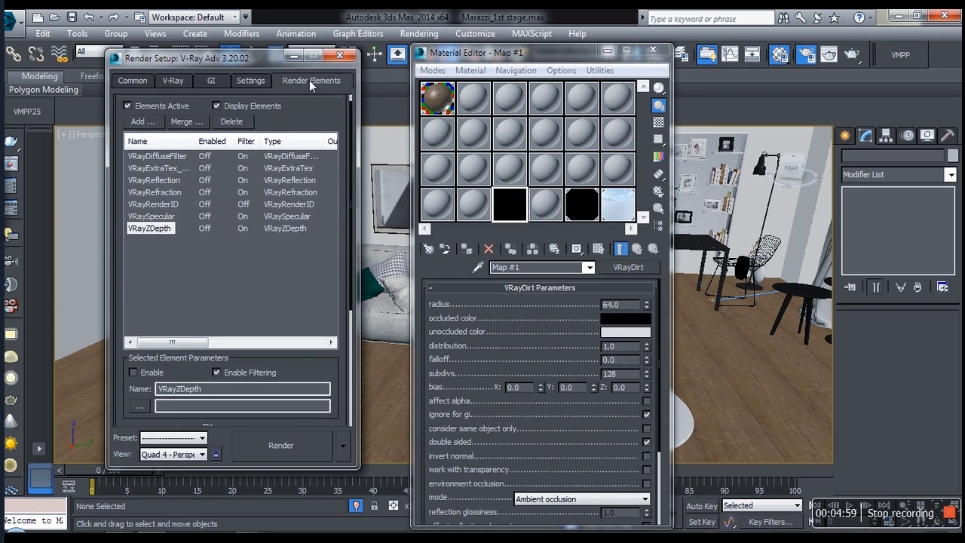
# Return to the common render settings, close Render Setup and the Material Editor, and toggle the viewport layout.
pyautogui.click(251, 80)
pyautogui.click(170, 81)
pyautogui.click(134, 80)
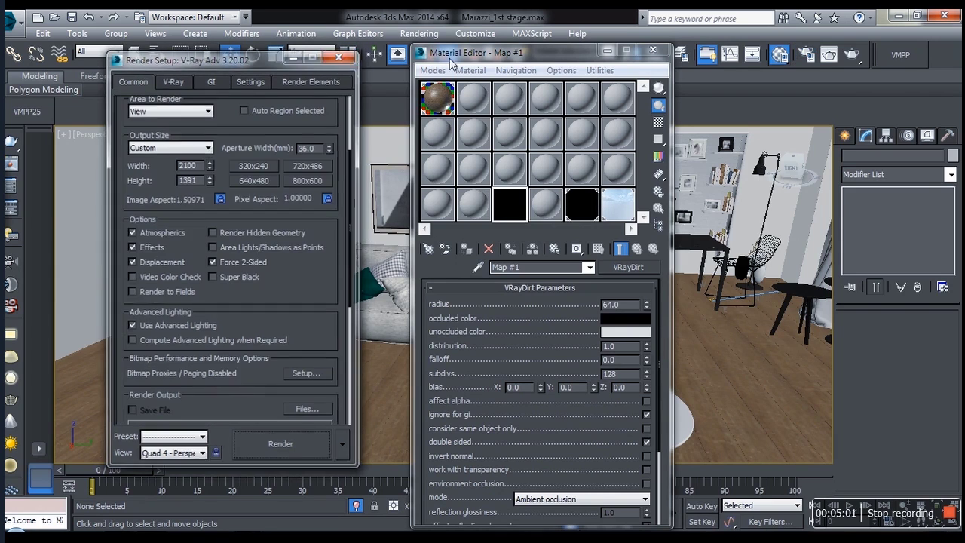
pyautogui.click(340, 55)
pyautogui.click(653, 51)
pyautogui.moveTo(517, 322); pyautogui.dragTo(529, 297, button='middle')
pyautogui.scroll(2, 517, 248)
pyautogui.hotkey('alt', 'w')
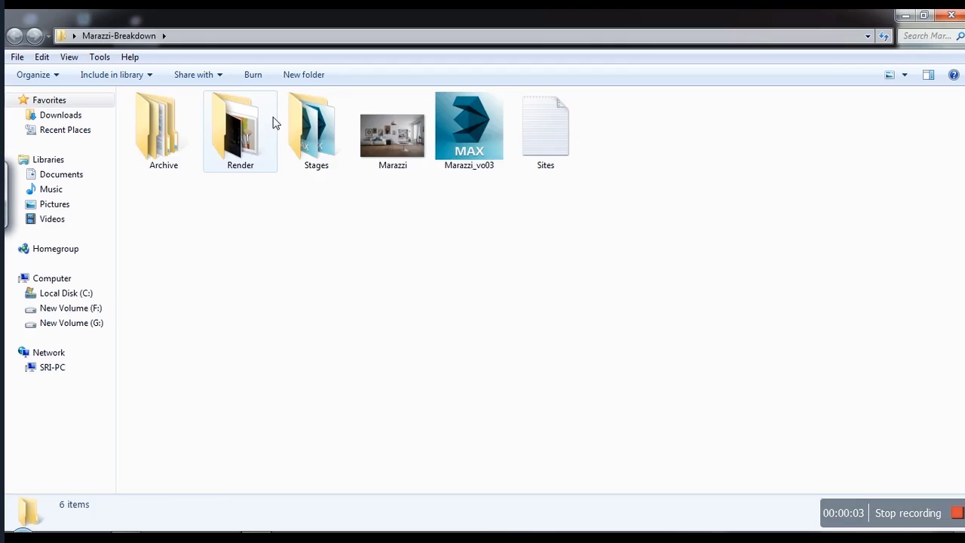
# Switch to the Marazzi-Breakdown folder in File Explorer and open its Render folder.
pyautogui.doubleClick(273, 123)
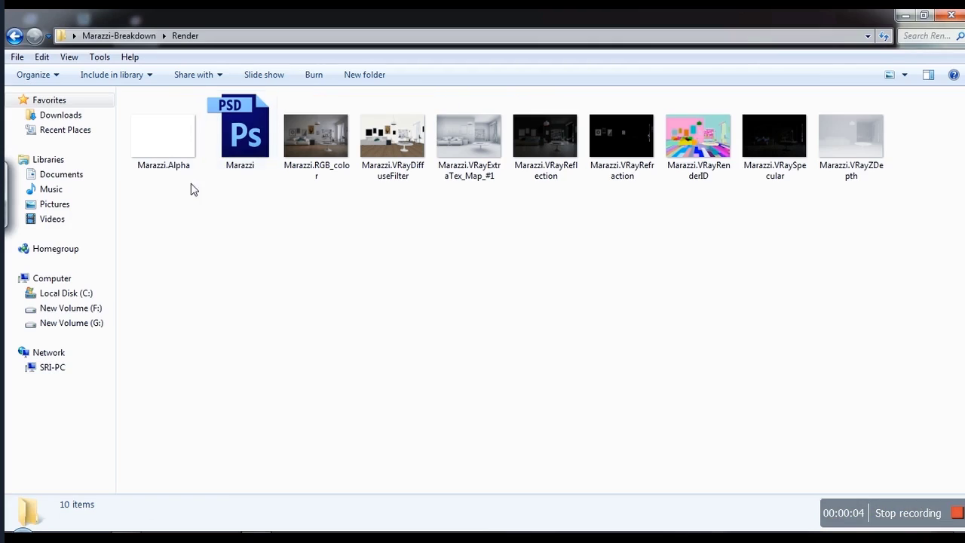
# Open the Marazzi.RGB_color render and page through the diffuse filter, ExtraTex, reflection and refraction passes.
pyautogui.click(325, 137)
pyautogui.doubleClick(326, 138)
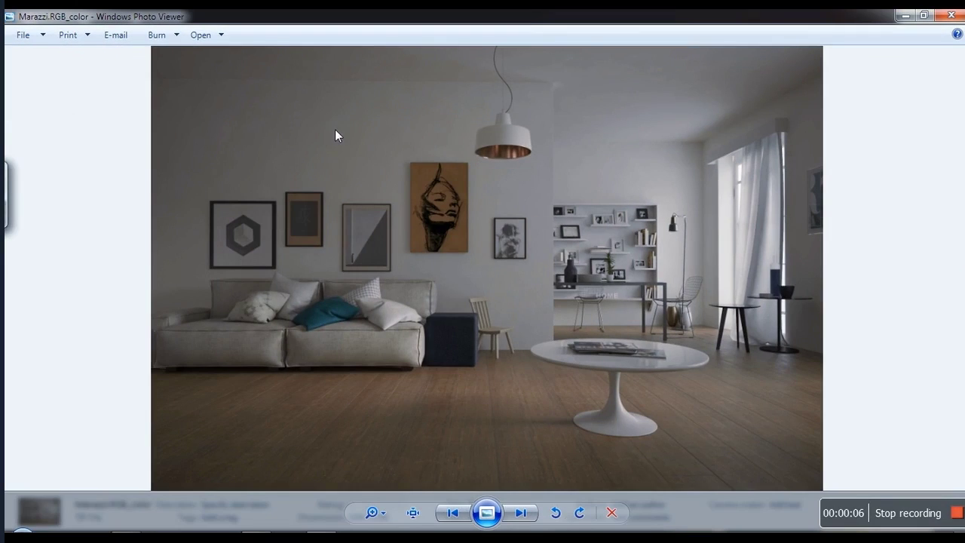
pyautogui.click(521, 513)
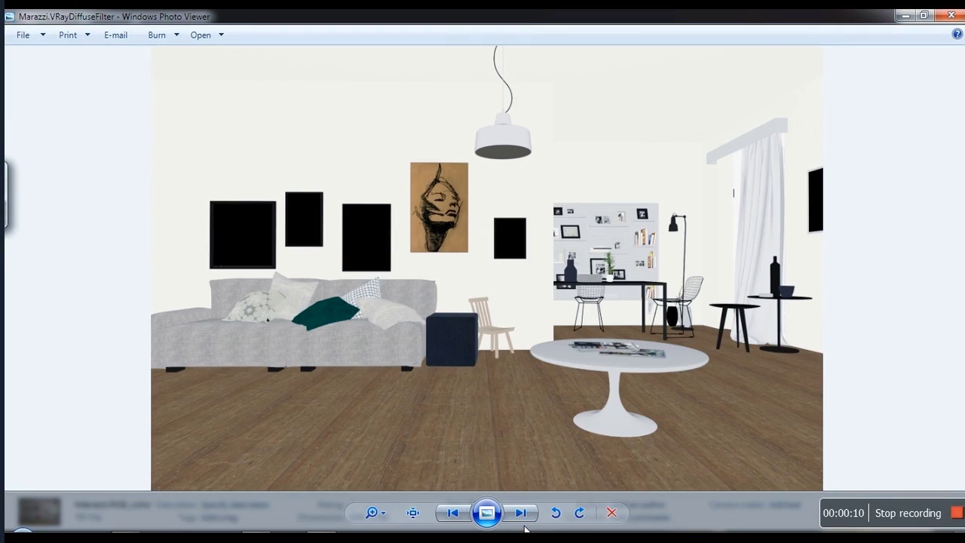
pyautogui.click(525, 516)
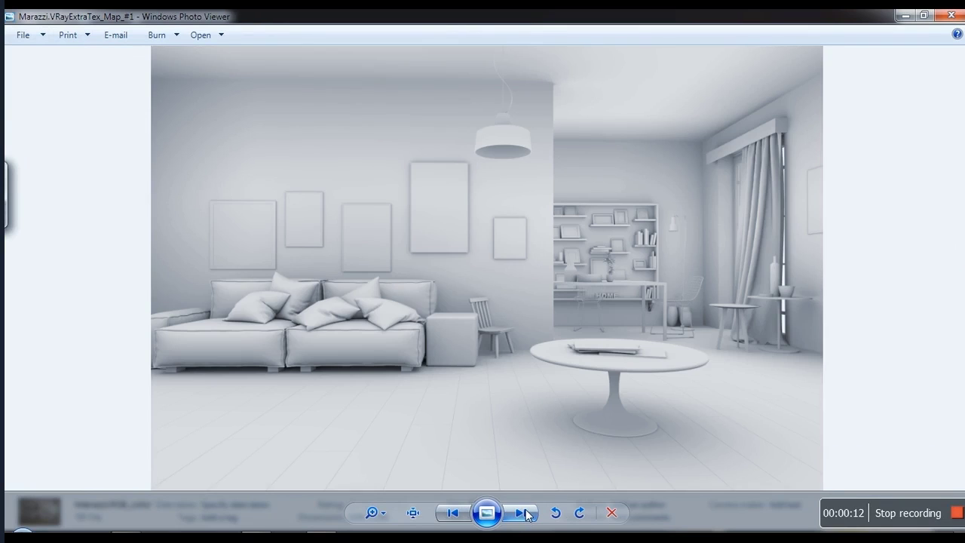
pyautogui.click(526, 516)
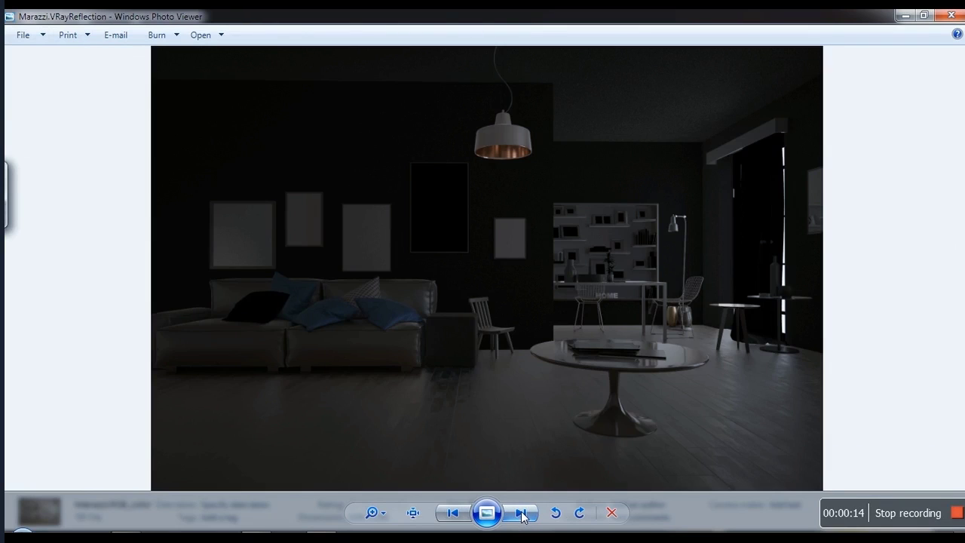
pyautogui.click(523, 515)
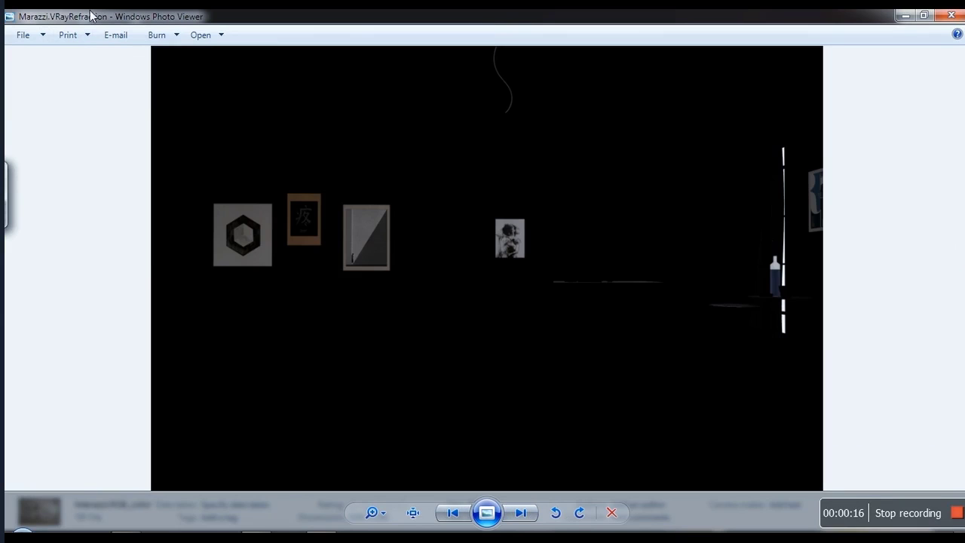
# Examine the RenderID, Specular, ZDepth and Alpha passes, return to the RGB color render and close the image viewer.
pyautogui.click(523, 513)
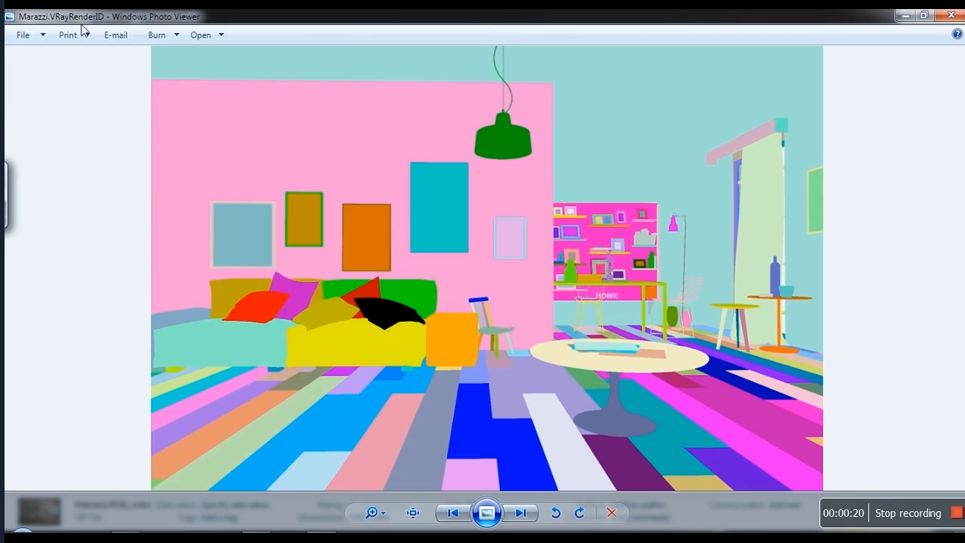
pyautogui.click(526, 513)
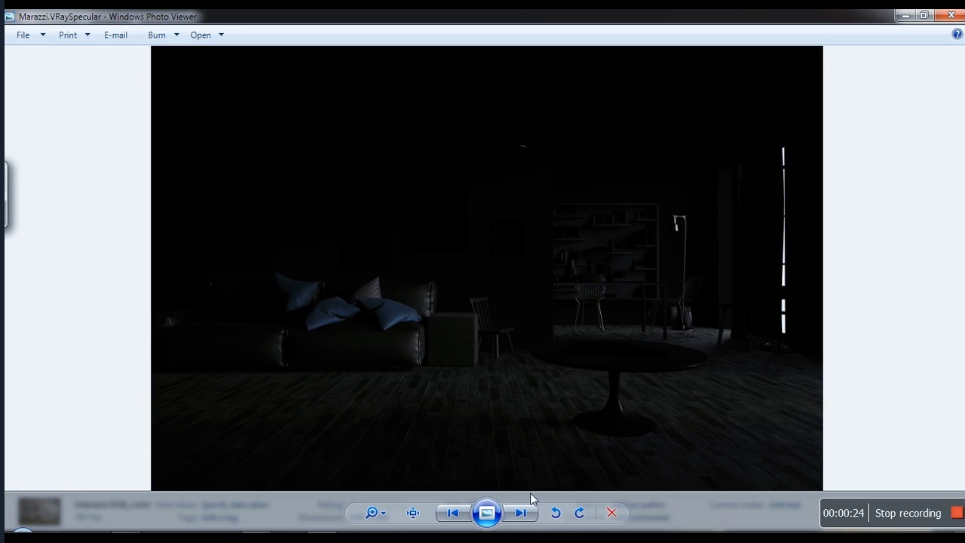
pyautogui.click(520, 513)
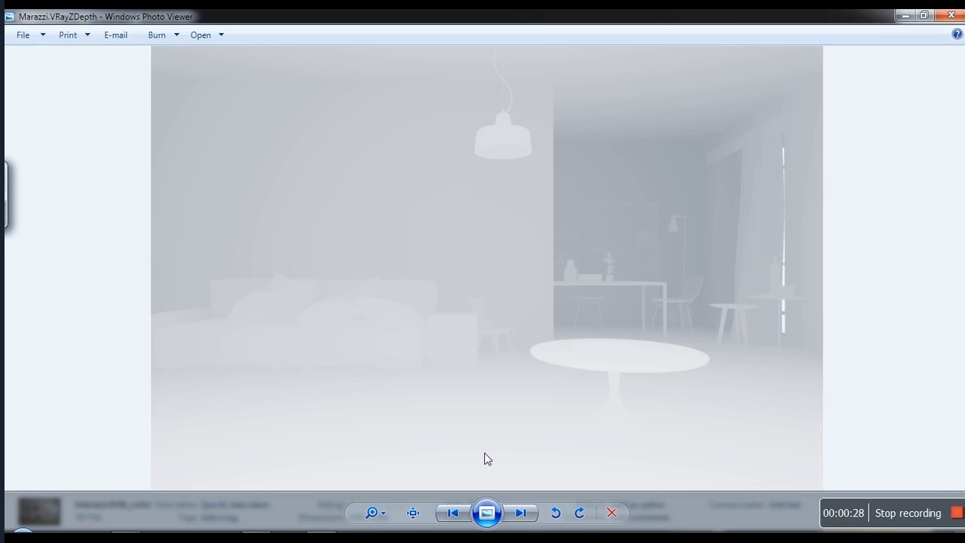
pyautogui.click(529, 514)
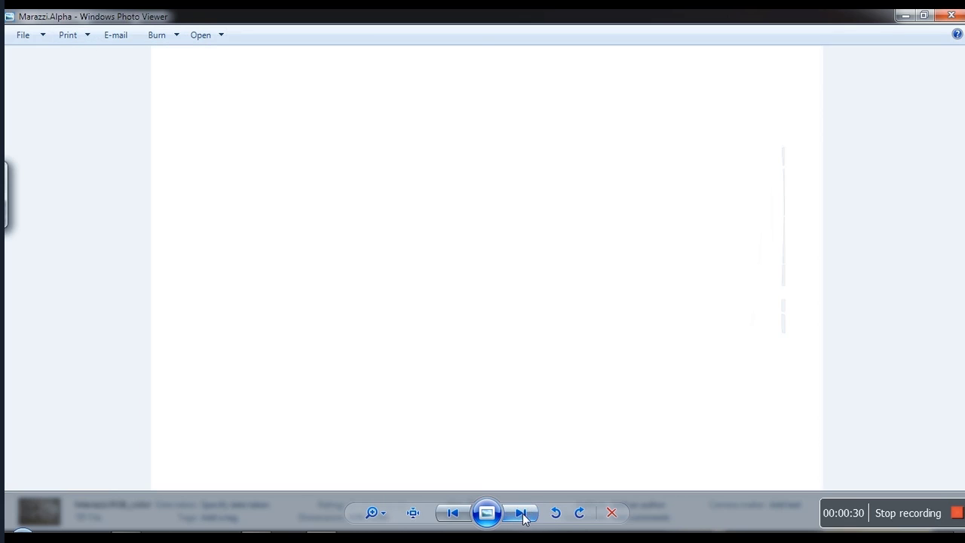
pyautogui.click(523, 515)
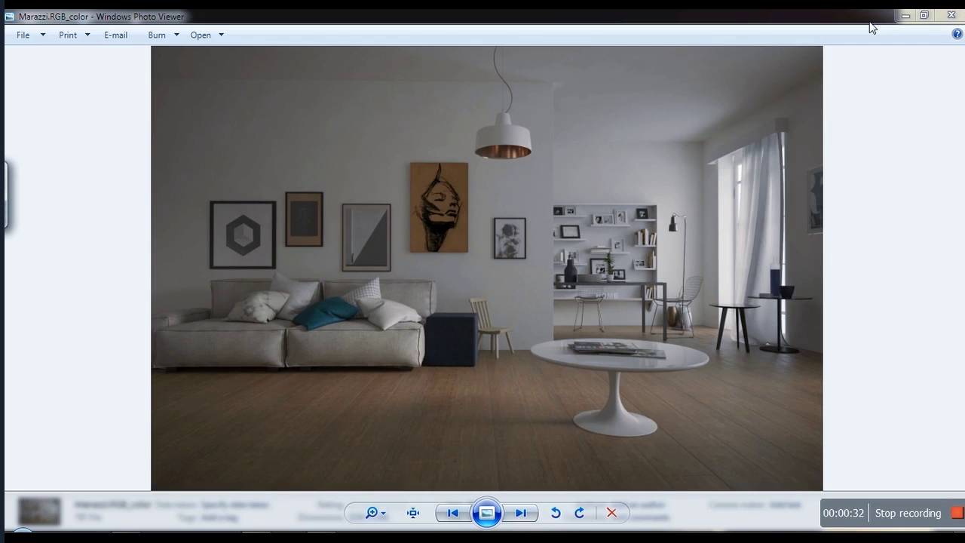
pyautogui.click(951, 15)
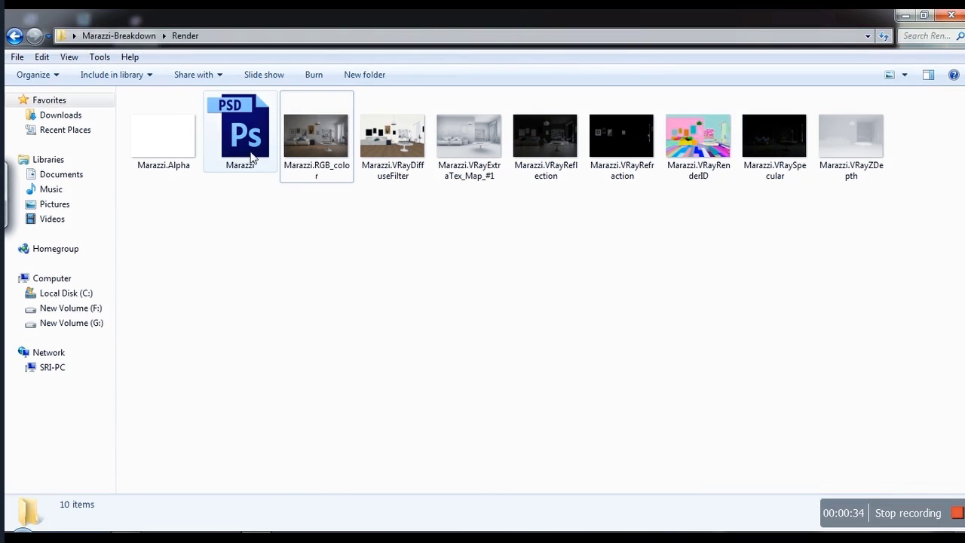
# Open the Marazzi PSD in Photoshop, hide Group 5 copy, select Layer 0 copy and compare the raw render with the final version.
pyautogui.doubleClick(251, 159)
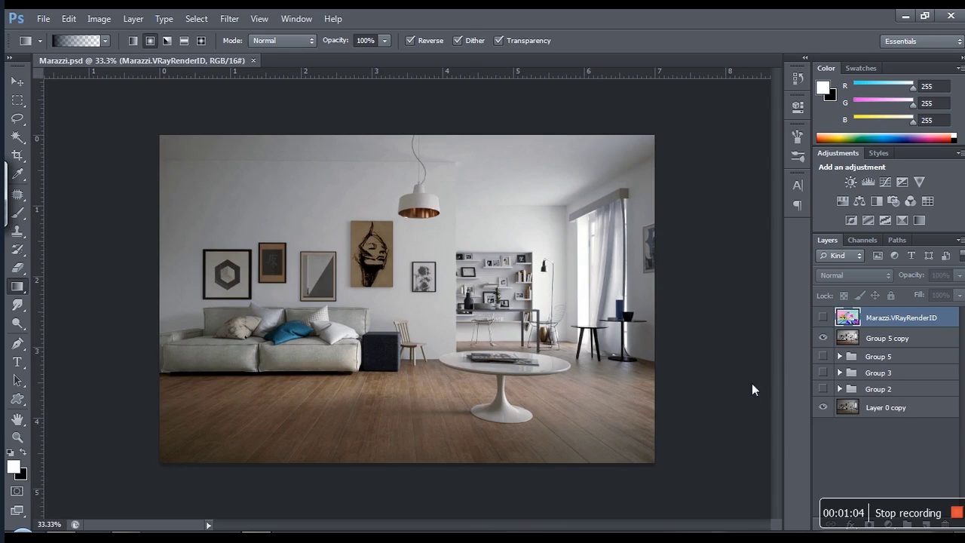
pyautogui.click(823, 338)
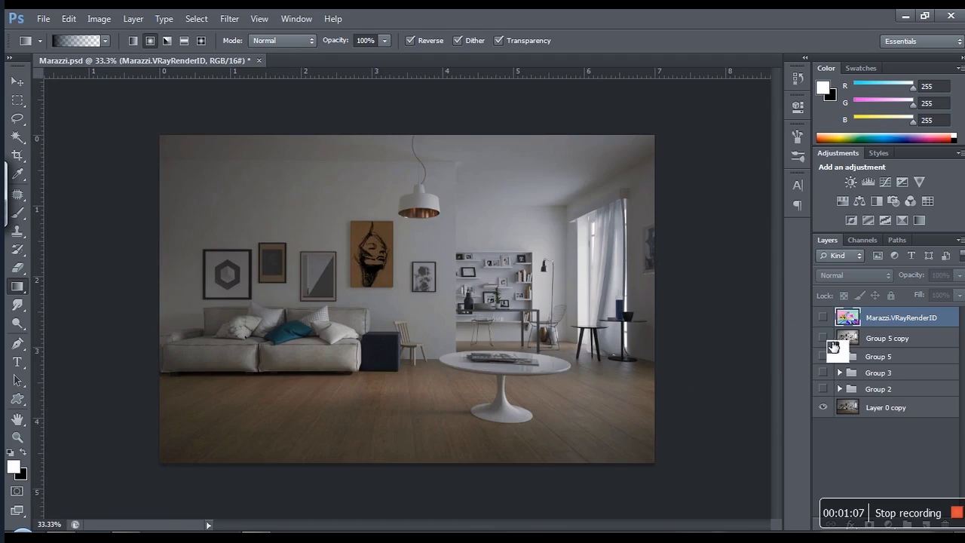
pyautogui.click(898, 409)
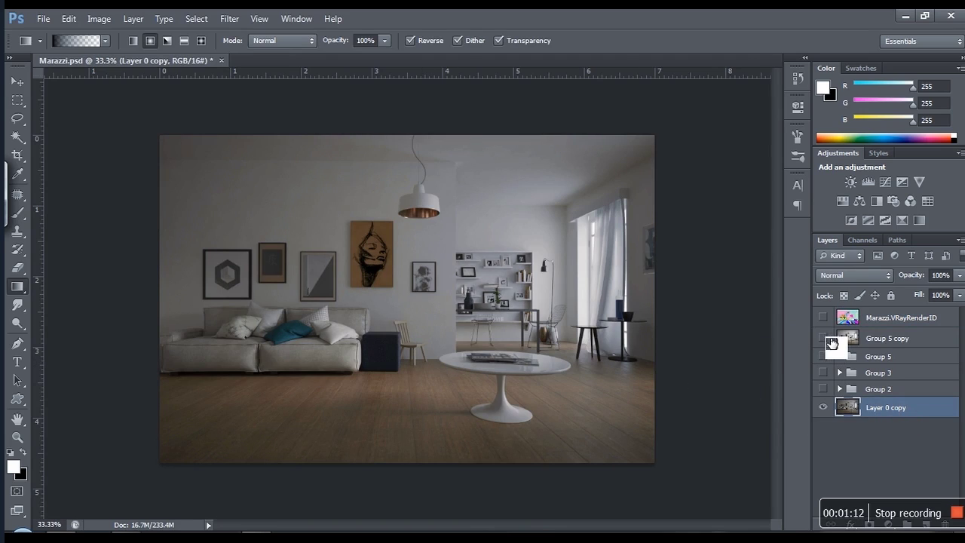
pyautogui.click(824, 339)
pyautogui.click(823, 338)
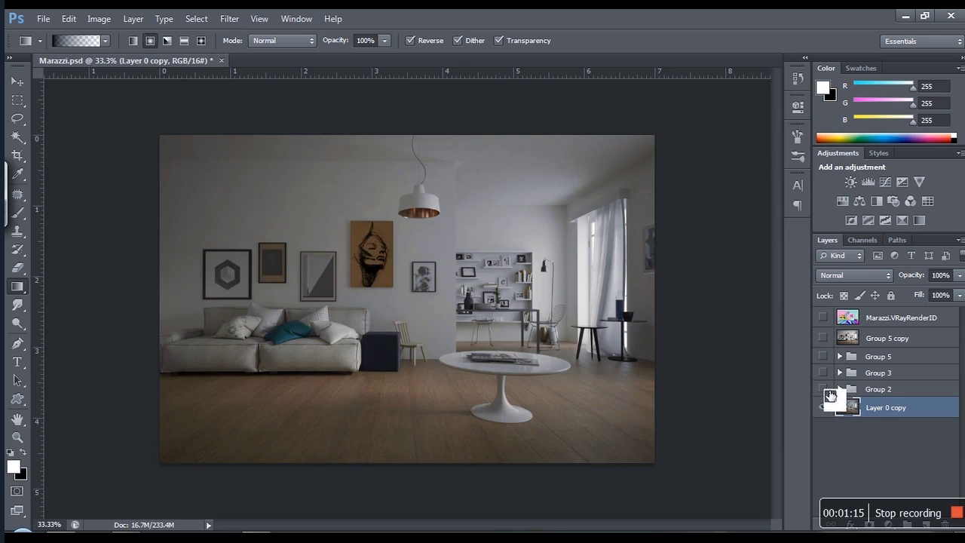
# Show Group 2 in place of Layer 0 copy and expand it to examine its layers.
pyautogui.click(824, 389)
pyautogui.click(824, 407)
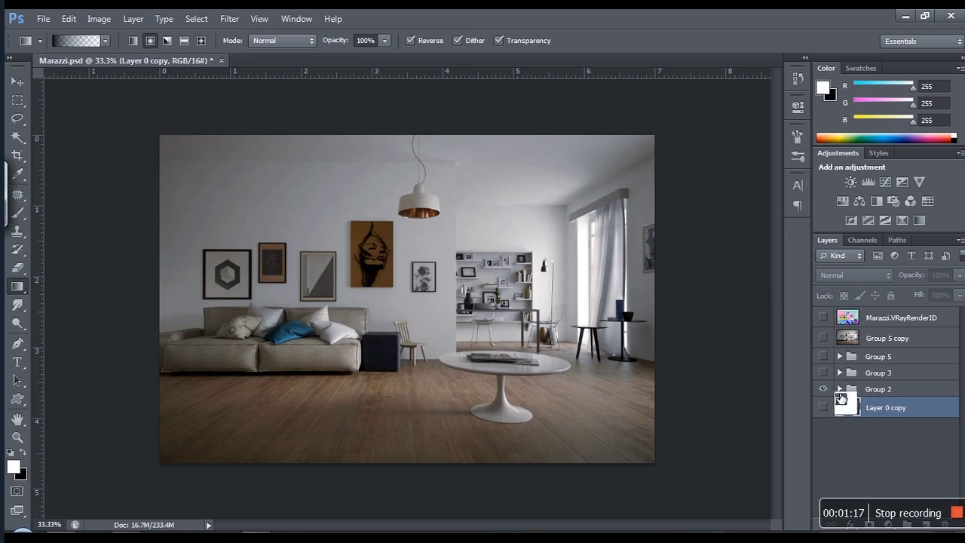
pyautogui.click(839, 389)
pyautogui.scroll(-2, 963, 367)
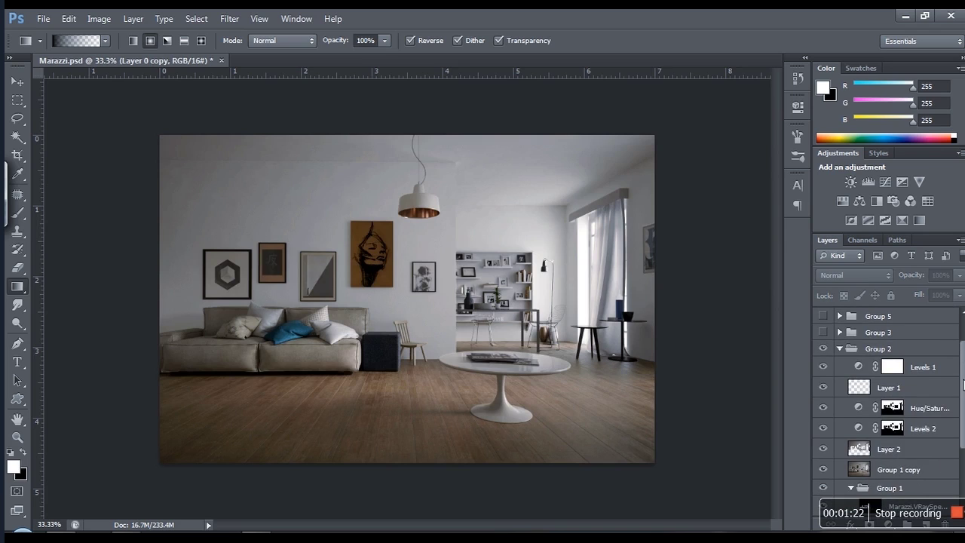
pyautogui.scroll(-3, 963, 385)
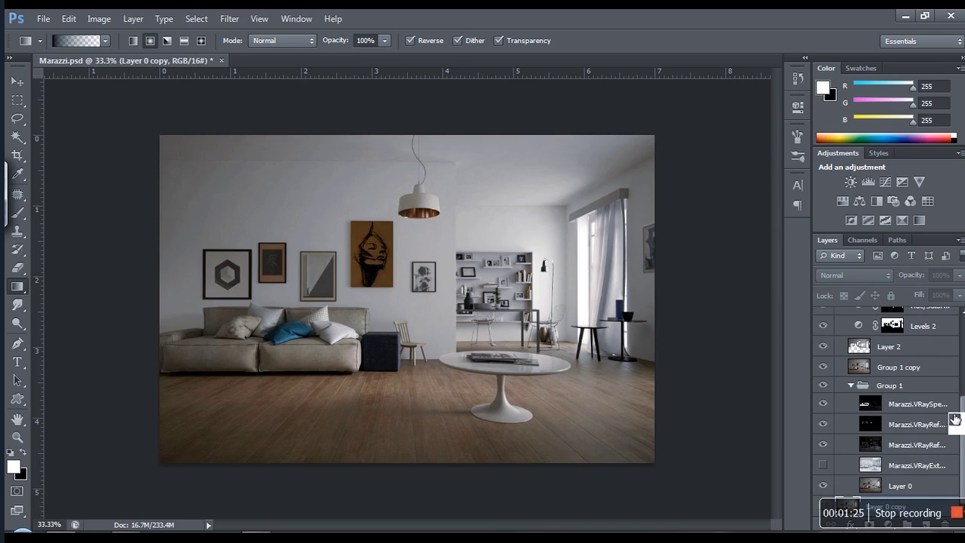
pyautogui.scroll(4, 955, 419)
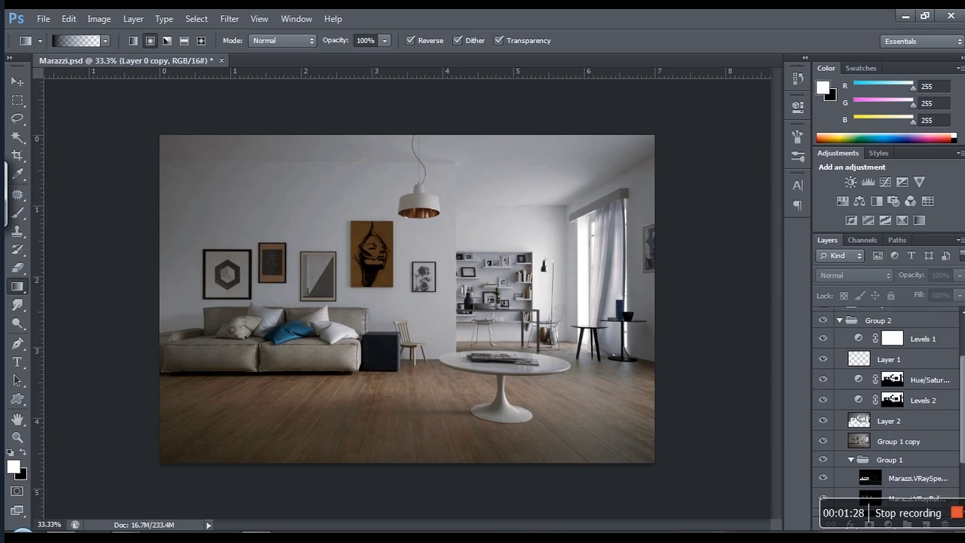
# Hide Group 2's adjustment and retouch layers and the reflection and refraction passes, keeping Group 1's Layer 0 and VRaySpecular visible.
pyautogui.moveTo(963, 381); pyautogui.dragTo(951, 419)
pyautogui.click(826, 335)
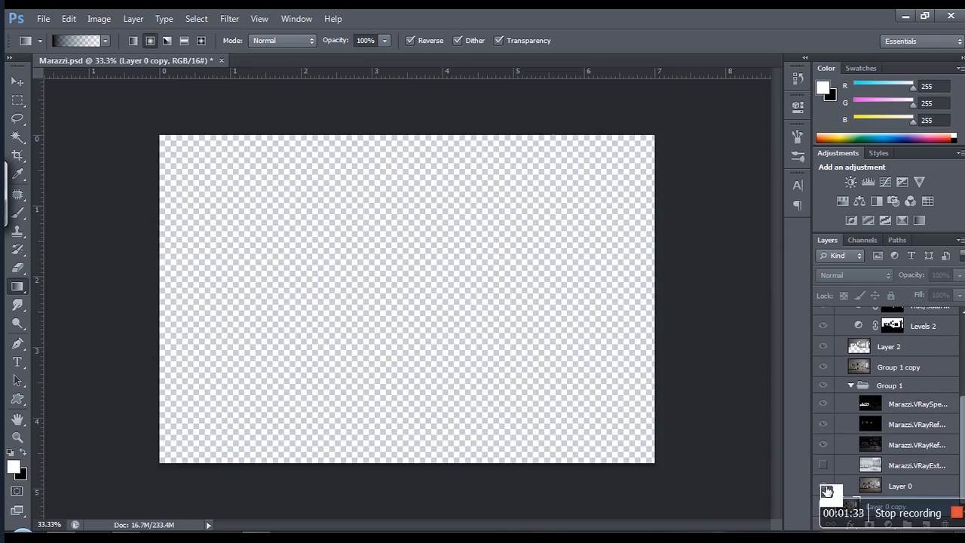
pyautogui.moveTo(827, 491); pyautogui.dragTo(824, 330)
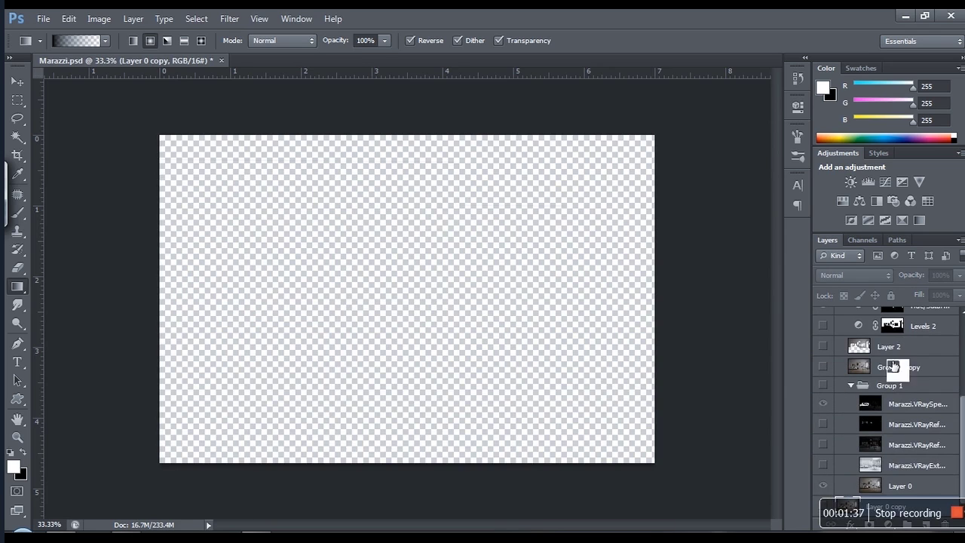
pyautogui.scroll(1, 962, 407)
pyautogui.scroll(3, 963, 404)
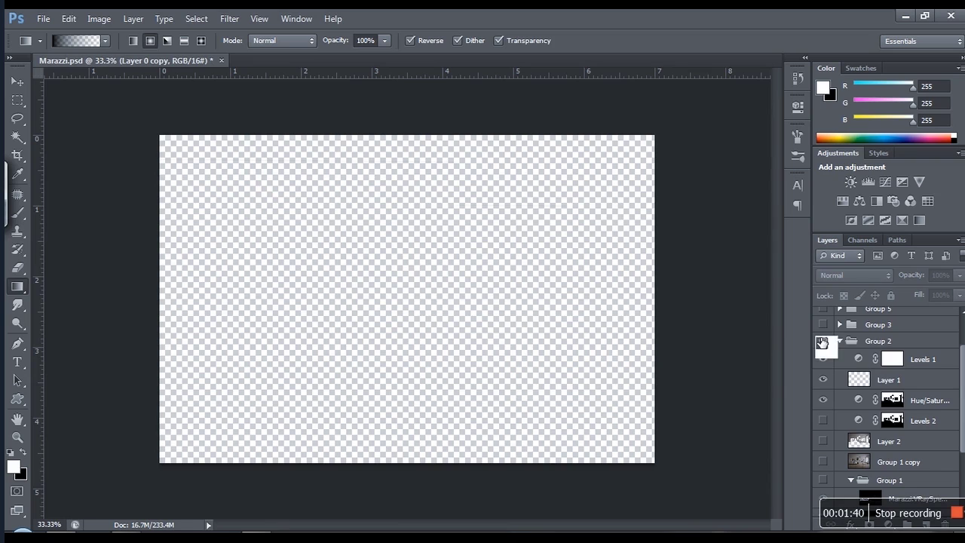
pyautogui.moveTo(823, 359); pyautogui.dragTo(829, 411)
pyautogui.scroll(-5, 963, 375)
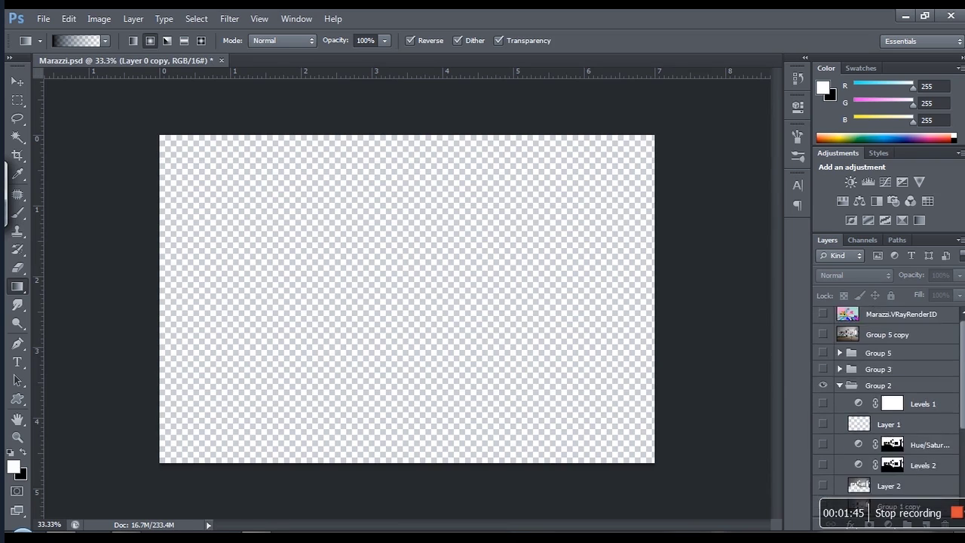
pyautogui.click(823, 486)
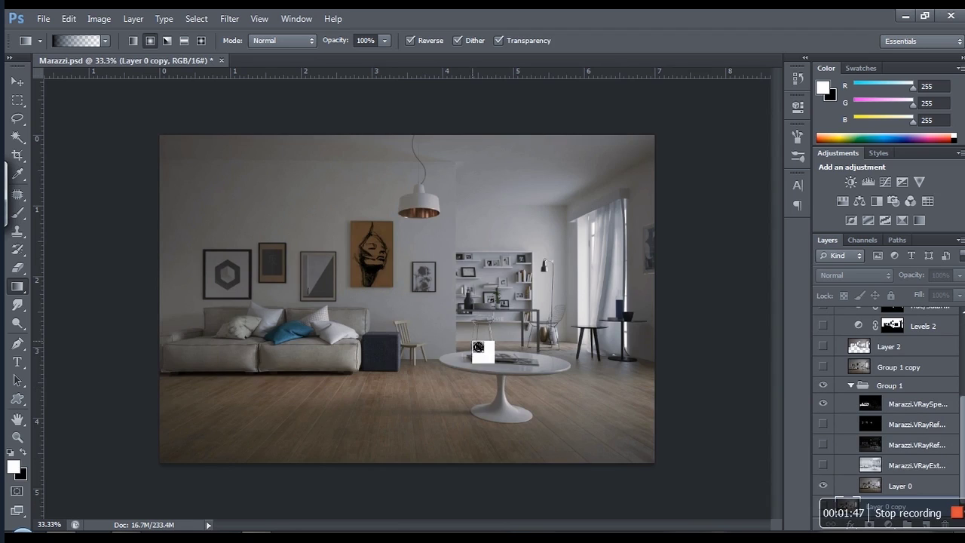
# Activate the Move tool and toggle the VRayExtraTex layer on and off to check its effect.
pyautogui.click(18, 80)
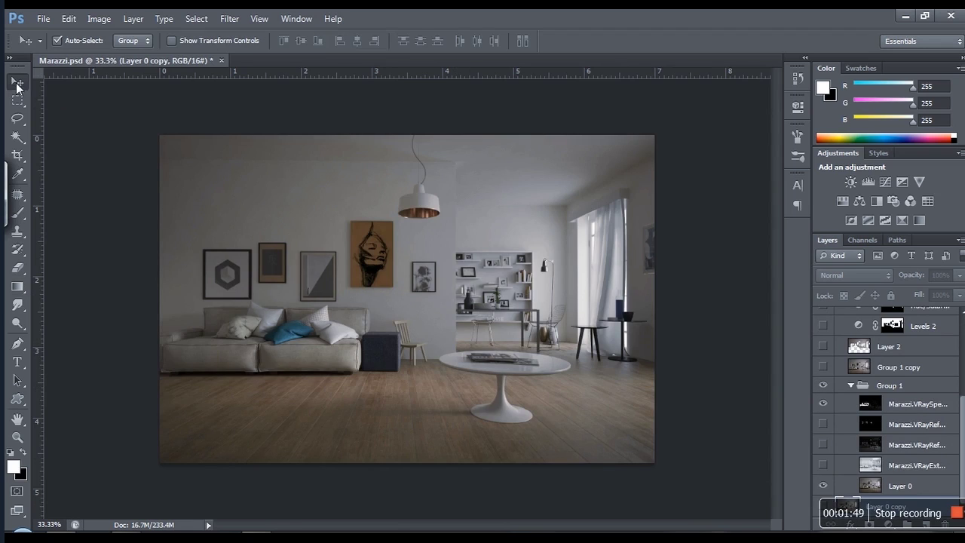
pyautogui.click(824, 465)
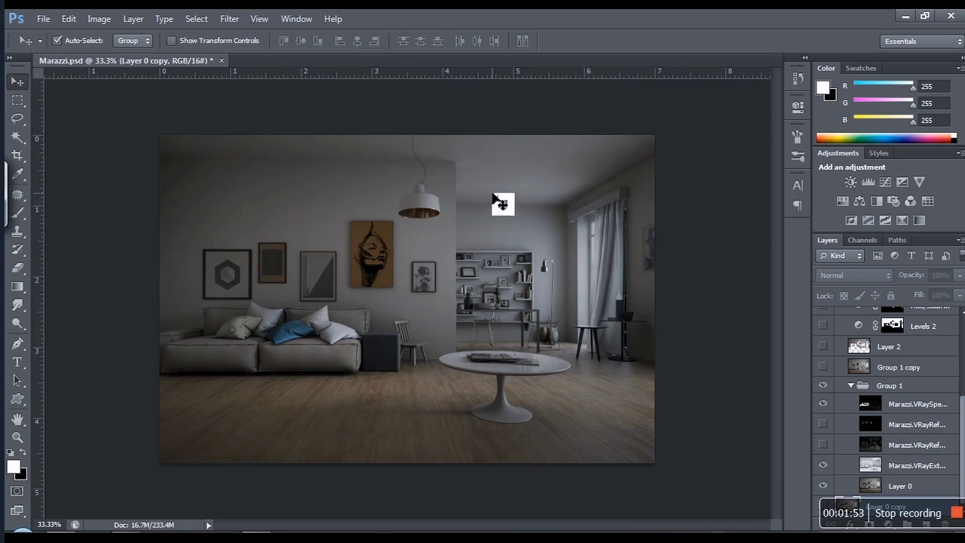
pyautogui.click(825, 465)
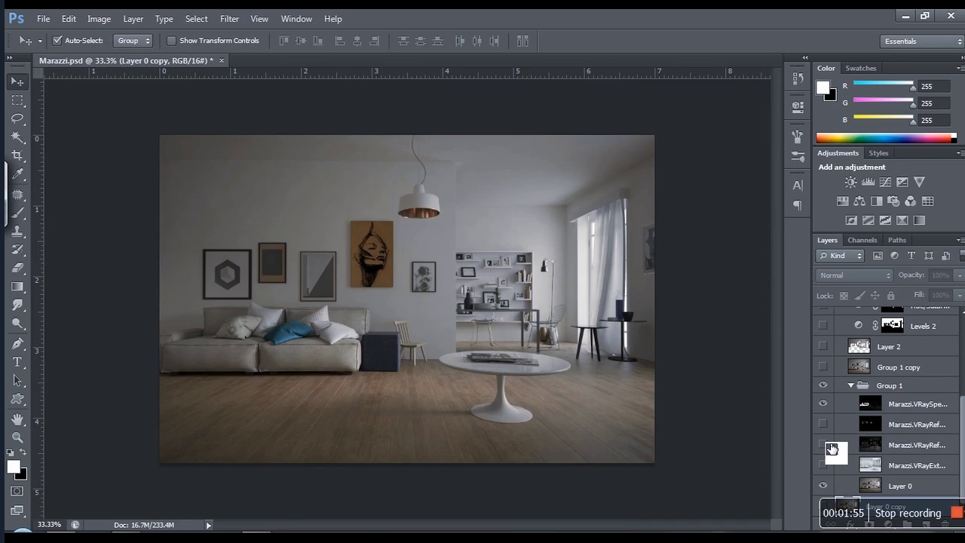
# Show the VRayReflection and VRayRefraction layers, toggle the specular pass for comparison, and select the refraction layer.
pyautogui.click(831, 445)
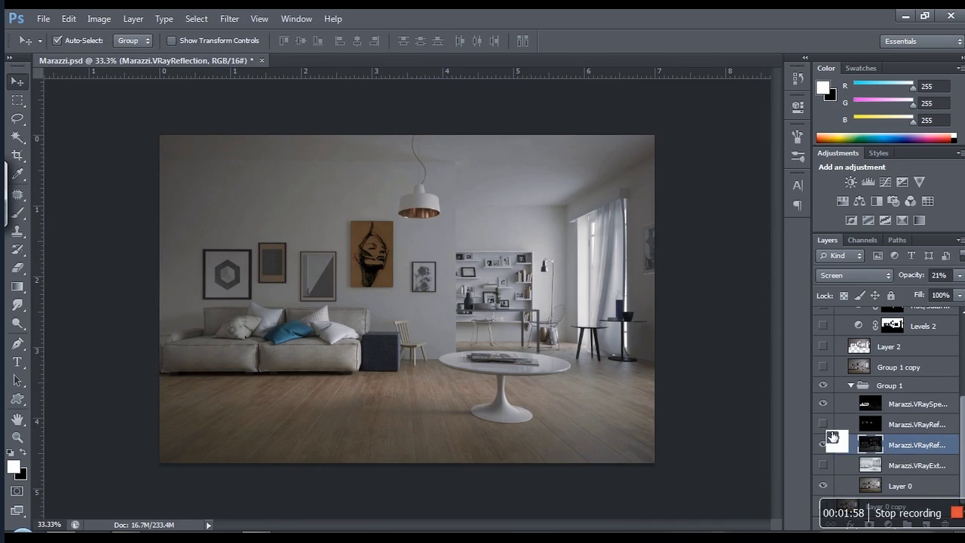
pyautogui.click(827, 410)
pyautogui.click(827, 409)
pyautogui.click(824, 424)
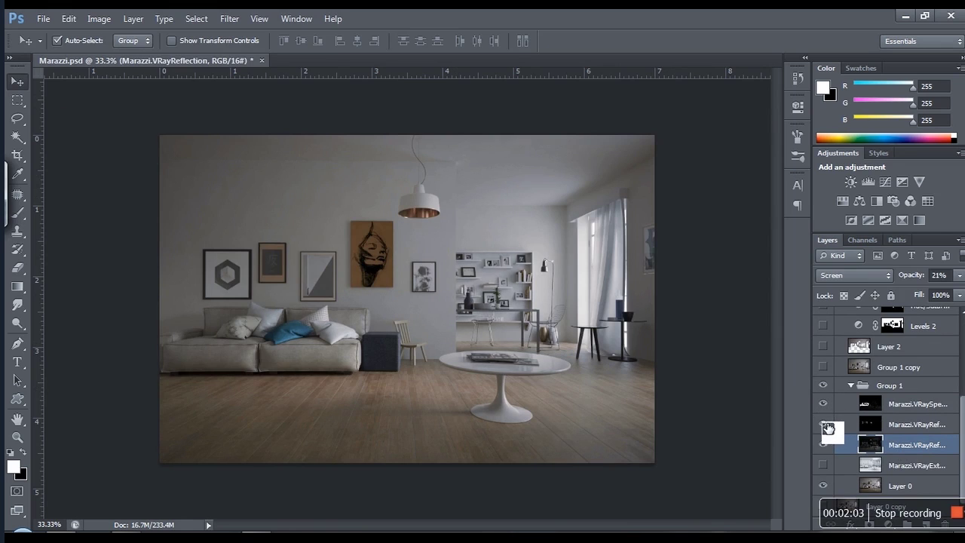
pyautogui.click(906, 428)
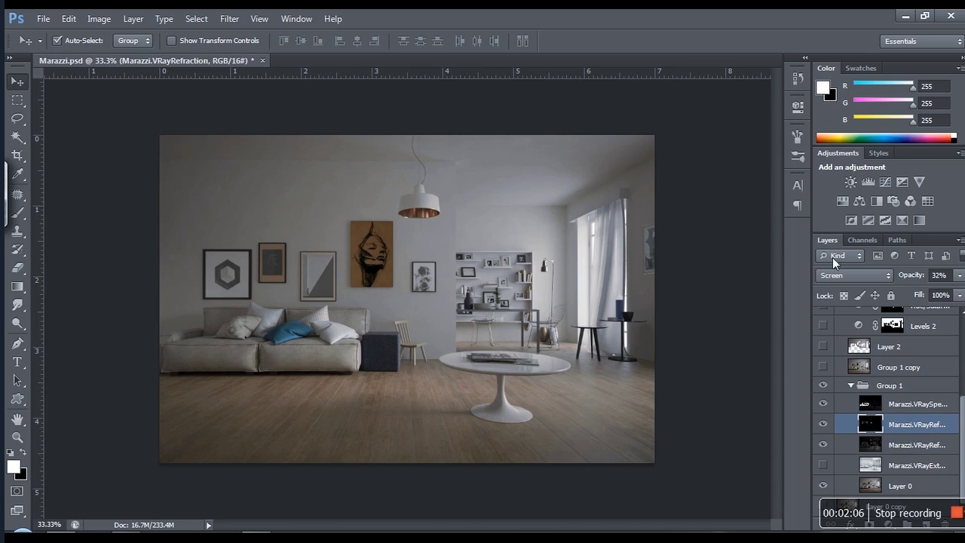
# Collapse Group 1, make Group 1 copy and Layer 2 visible, and select Layer 2.
pyautogui.click(851, 385)
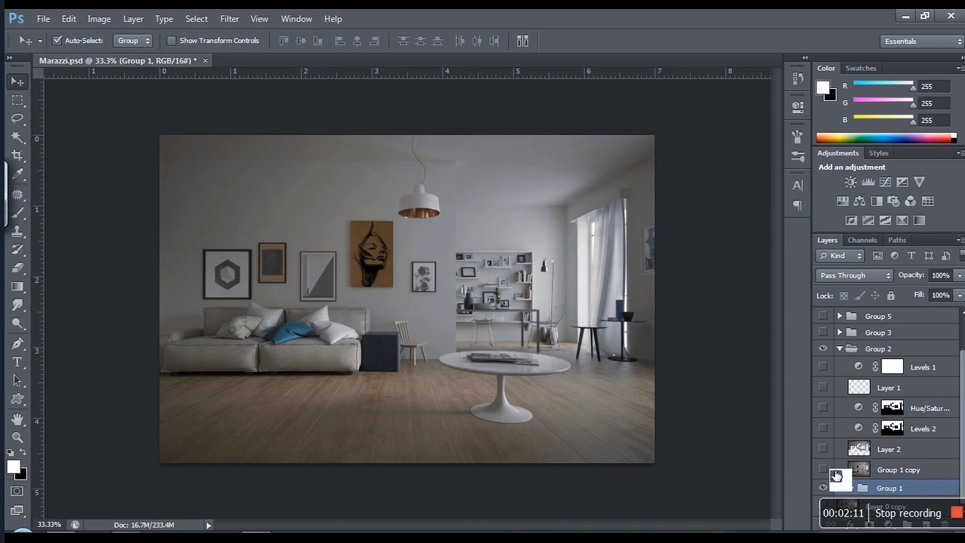
pyautogui.click(824, 469)
pyautogui.click(824, 451)
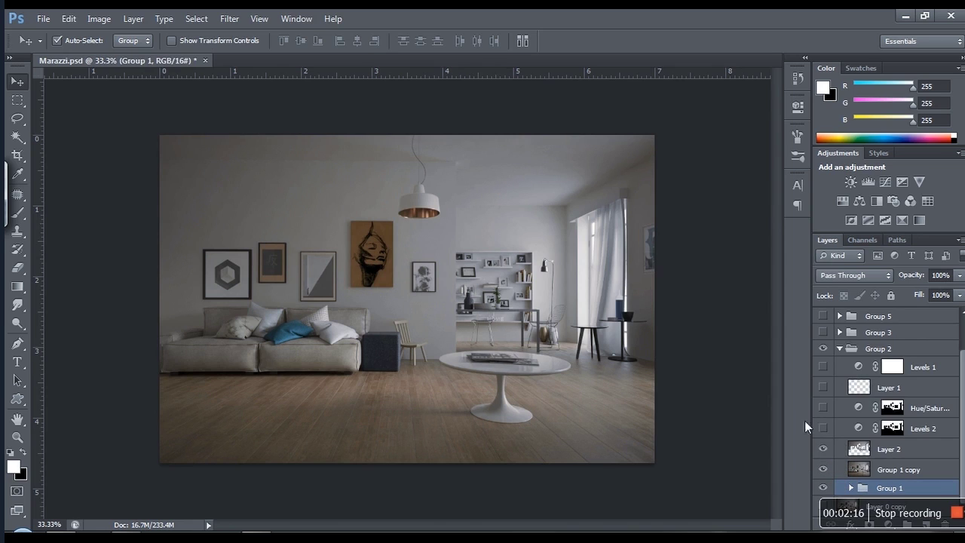
pyautogui.click(888, 453)
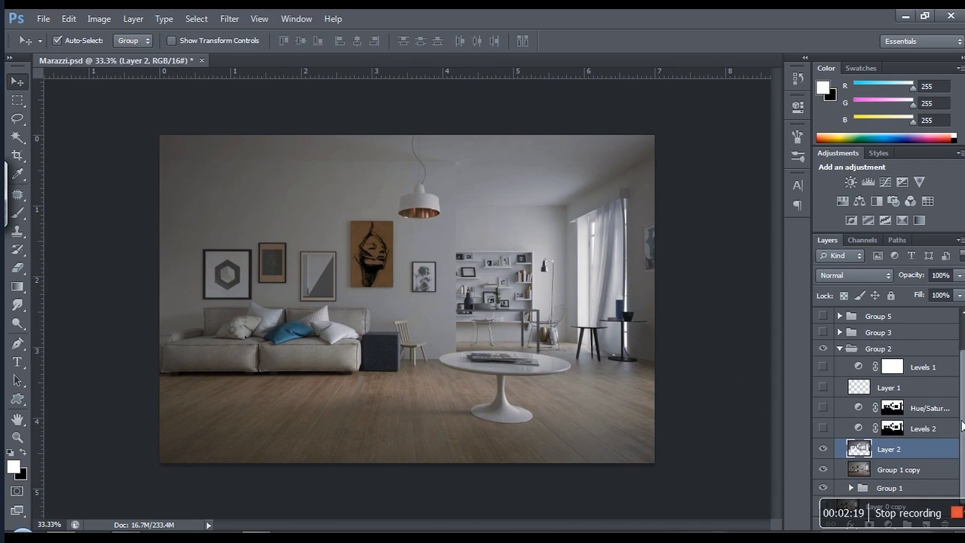
# Make the Marazzi.VRayRenderID layer visible and select it.
pyautogui.moveTo(962, 430); pyautogui.dragTo(962, 421)
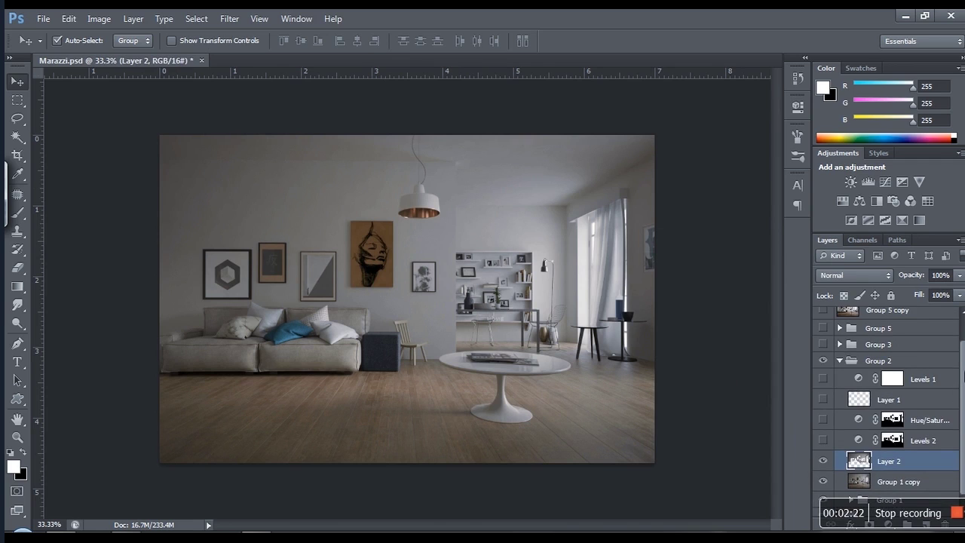
pyautogui.scroll(2, 882, 392)
pyautogui.click(827, 320)
pyautogui.click(851, 318)
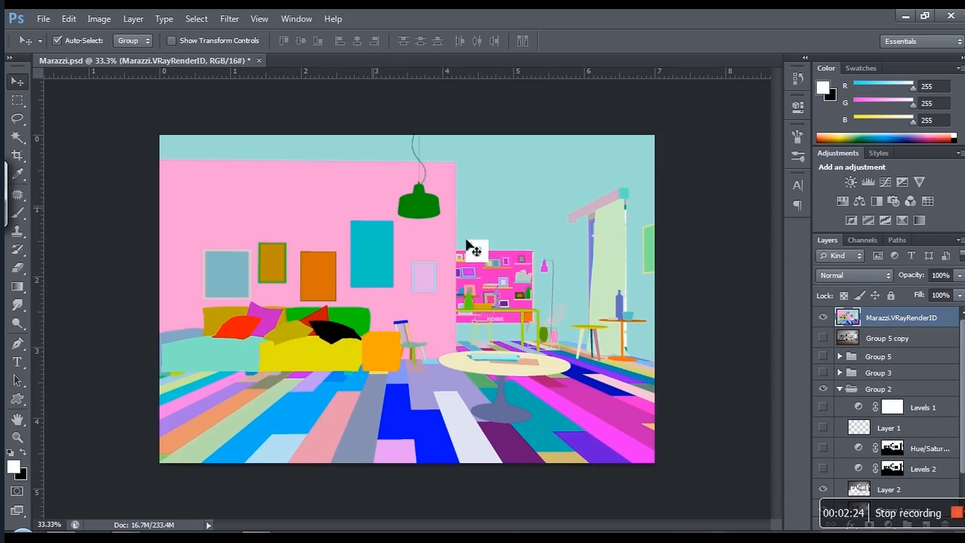
# Hide the VRayRenderID layer and show Levels 2, the Hue/Saturation adjustment, Layer 1 and Levels 1 in Group 2.
pyautogui.click(823, 320)
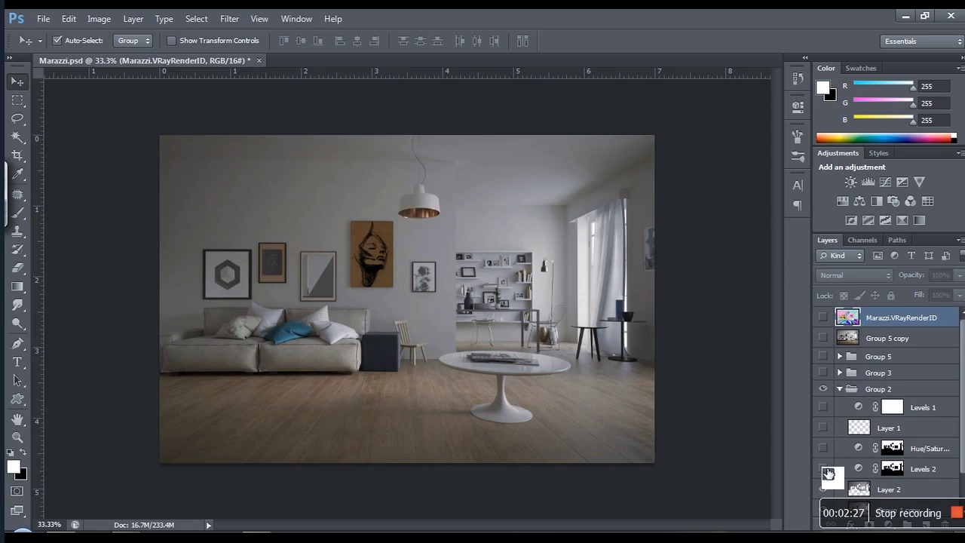
pyautogui.click(823, 469)
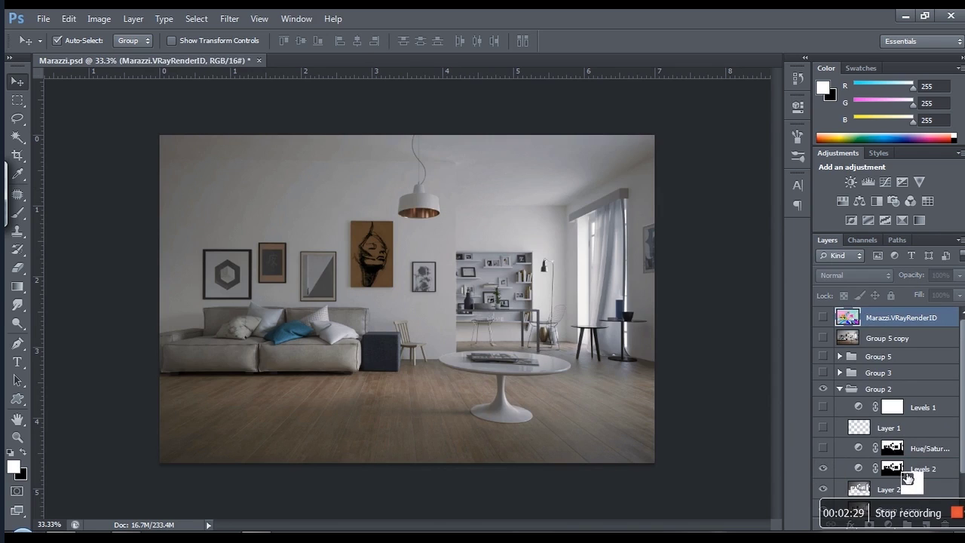
pyautogui.moveTo(838, 469)
pyautogui.mouseDown()
pyautogui.moveTo(832, 409)
pyautogui.moveTo(830, 473)
pyautogui.mouseUp()
pyautogui.click(829, 471)
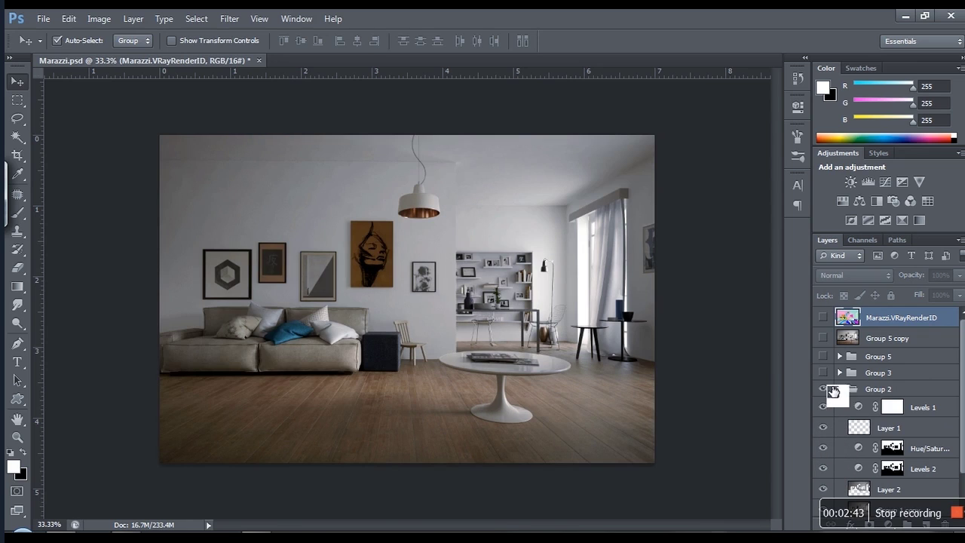
# Expand Group 3, make it visible, and toggle its VRayZDepth layer on and off to check its effect.
pyautogui.click(841, 373)
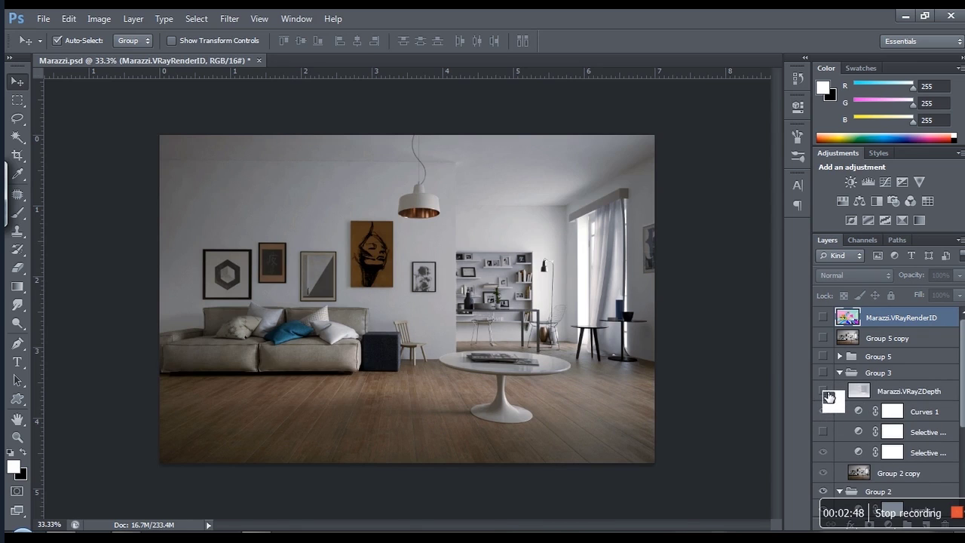
pyautogui.click(828, 391)
pyautogui.click(831, 392)
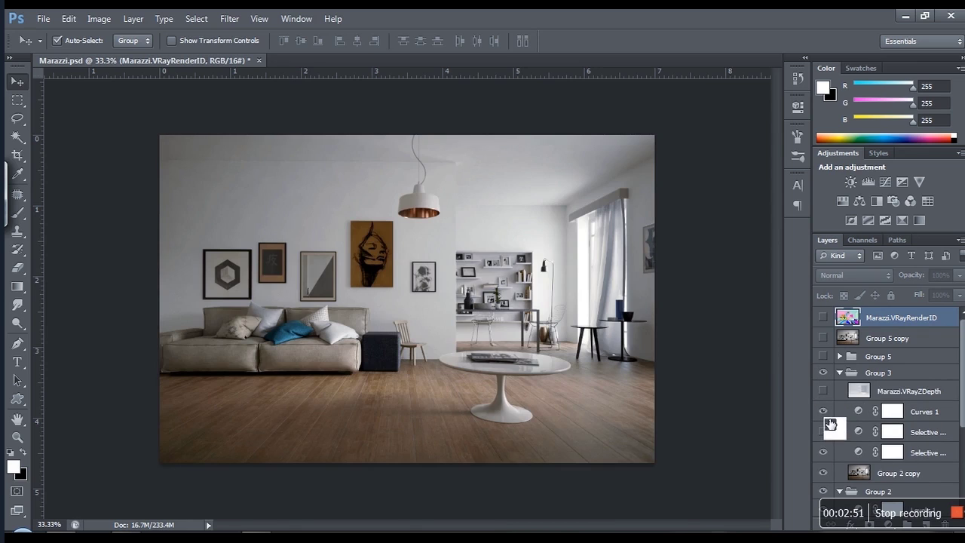
# Toggle the Selective Color and Curves 1 adjustments in Group 3 on and off to compare their effects.
pyautogui.click(829, 433)
pyautogui.click(826, 433)
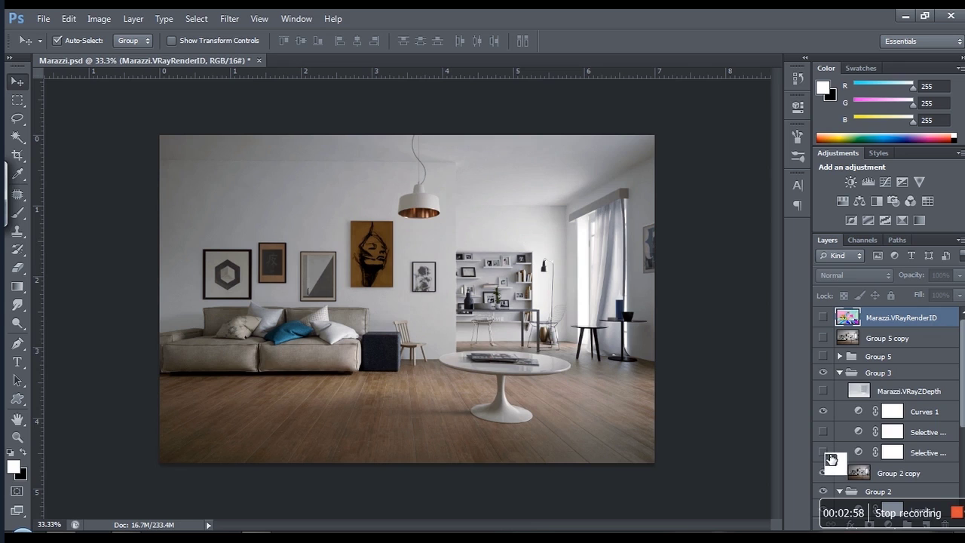
pyautogui.click(825, 411)
pyautogui.click(825, 412)
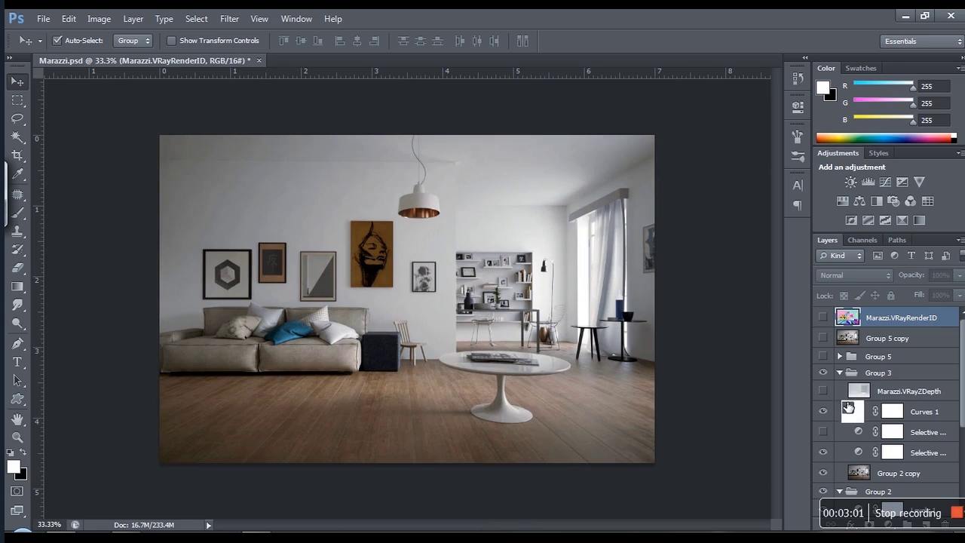
# Collapse Group 3 and make Group 5 and the Group 5 copy layer visible.
pyautogui.click(840, 373)
pyautogui.click(826, 360)
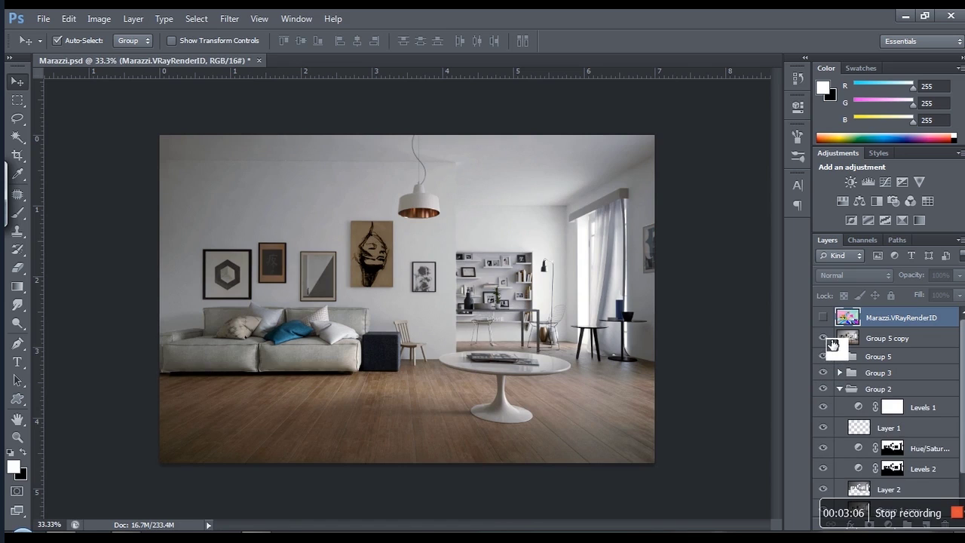
pyautogui.click(829, 342)
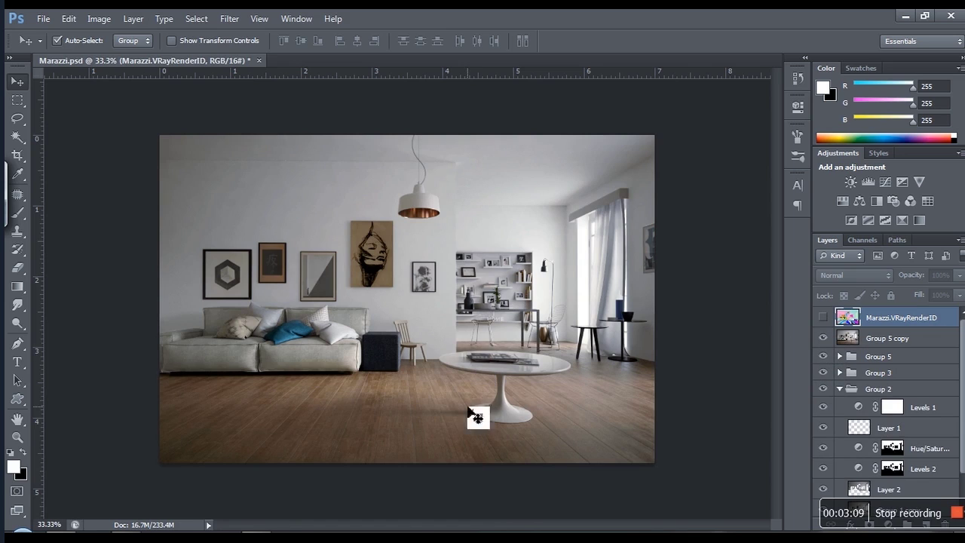
# Collapse Group 2, leave only Layer 0 copy and Group 5 copy visible, and toggle Group 5 copy for a before/after comparison.
pyautogui.click(840, 389)
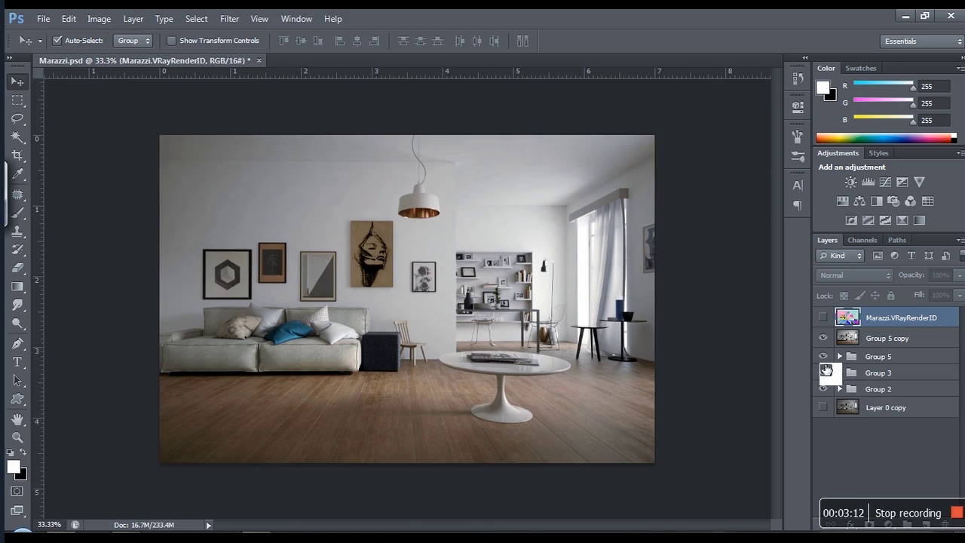
pyautogui.moveTo(825, 356); pyautogui.dragTo(827, 396)
pyautogui.click(823, 408)
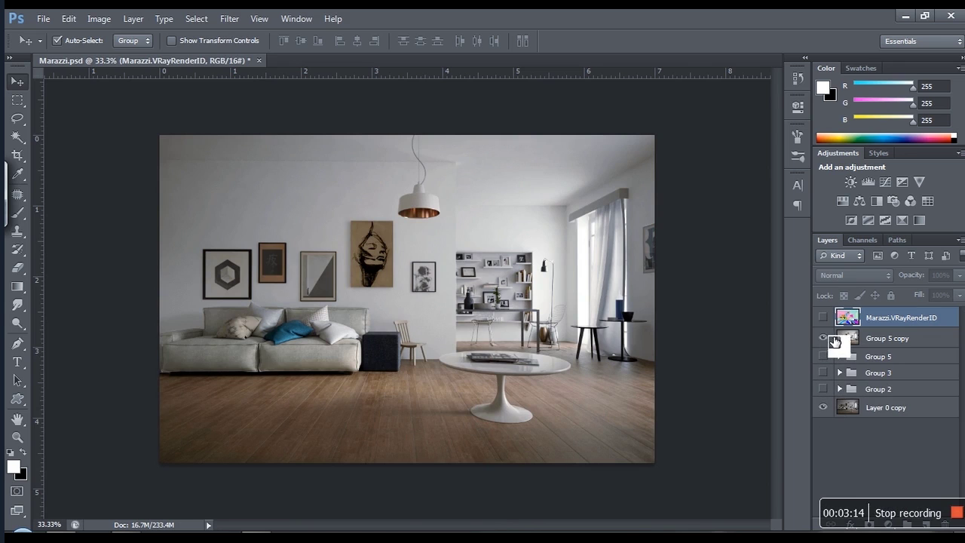
pyautogui.click(824, 339)
pyautogui.click(825, 339)
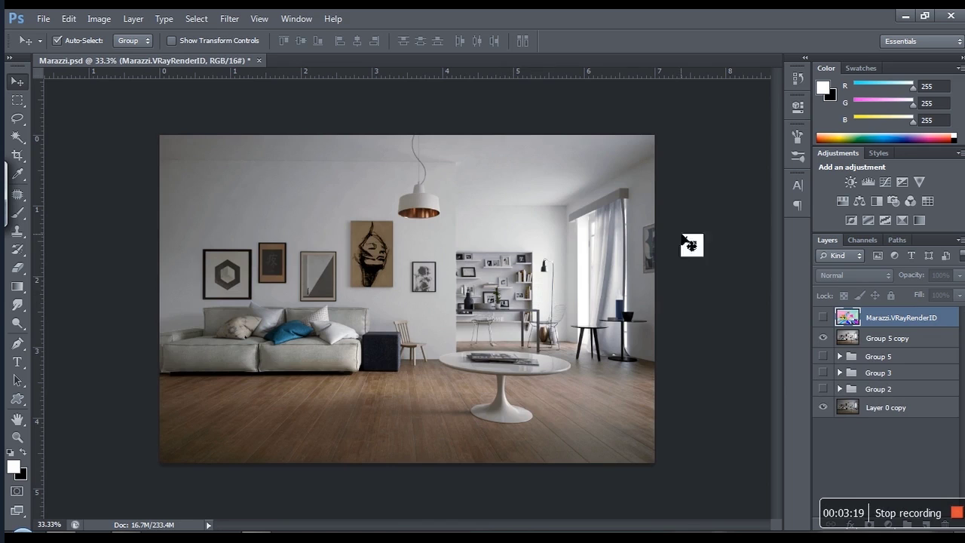
# Start quitting the program and cancel the request to save Marazzi.psd.
pyautogui.click(950, 16)
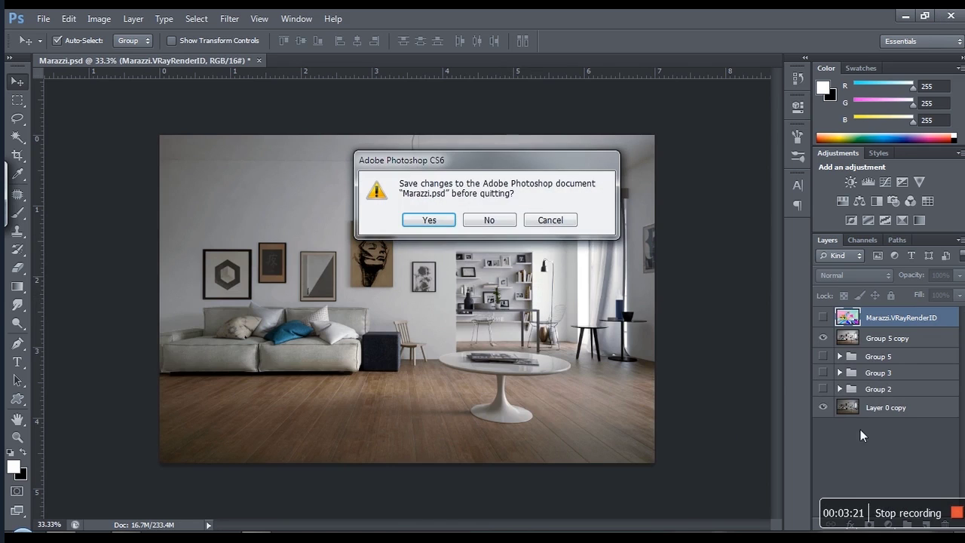
pyautogui.click(550, 219)
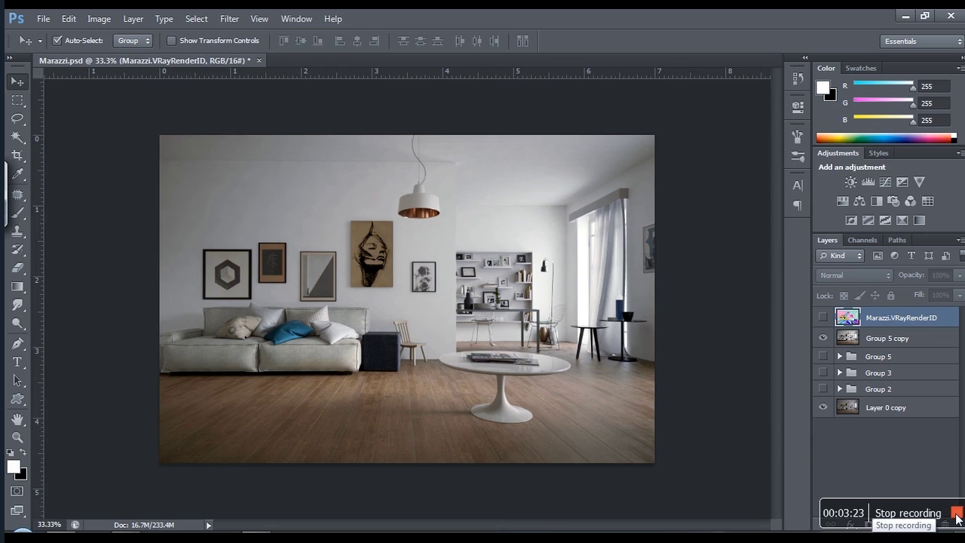